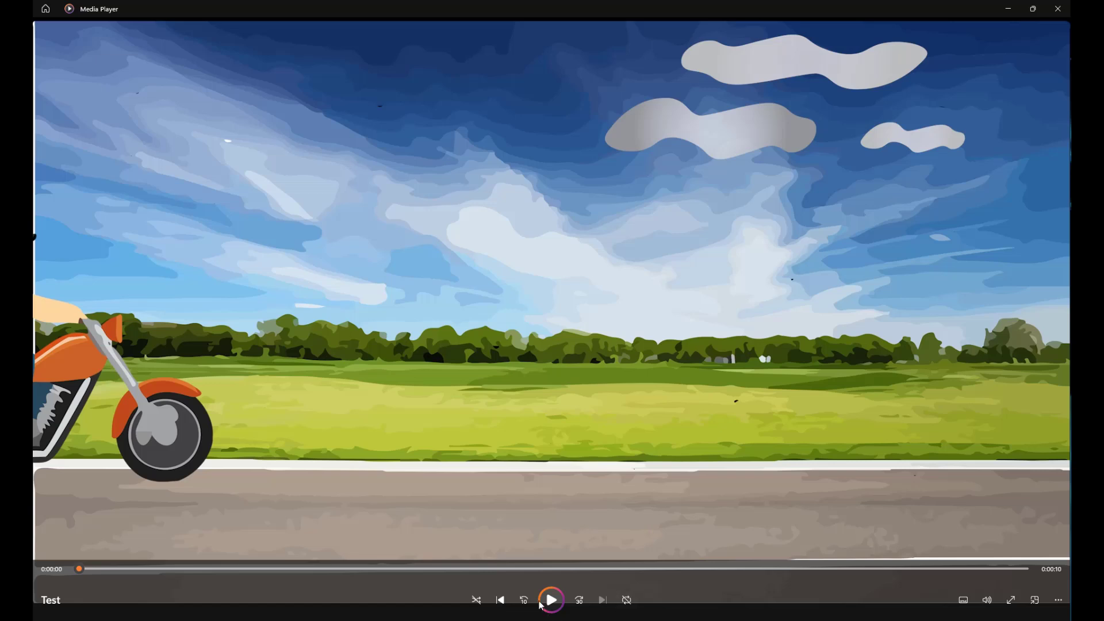
# Play the finished Test video to review the example animation, and close the player
pyautogui.click(549, 605)
pyautogui.click(562, 600)
pyautogui.click(1058, 9)
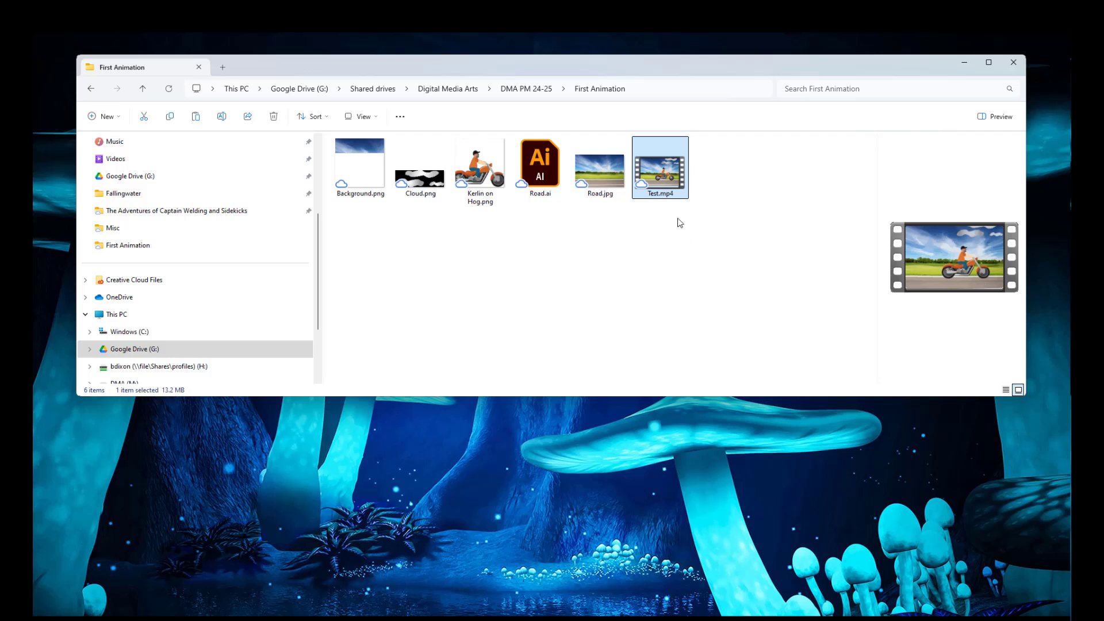
# Preview Background.png and Cloud.png from the First Animation folder, closing each image after viewing
pyautogui.click(361, 153)
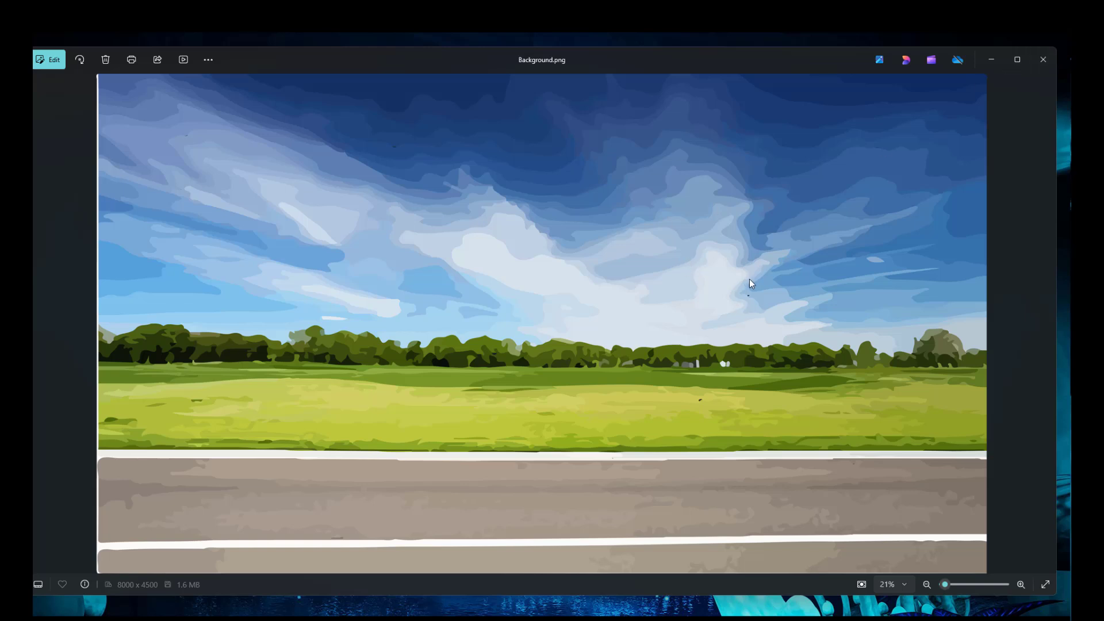
pyautogui.click(1043, 60)
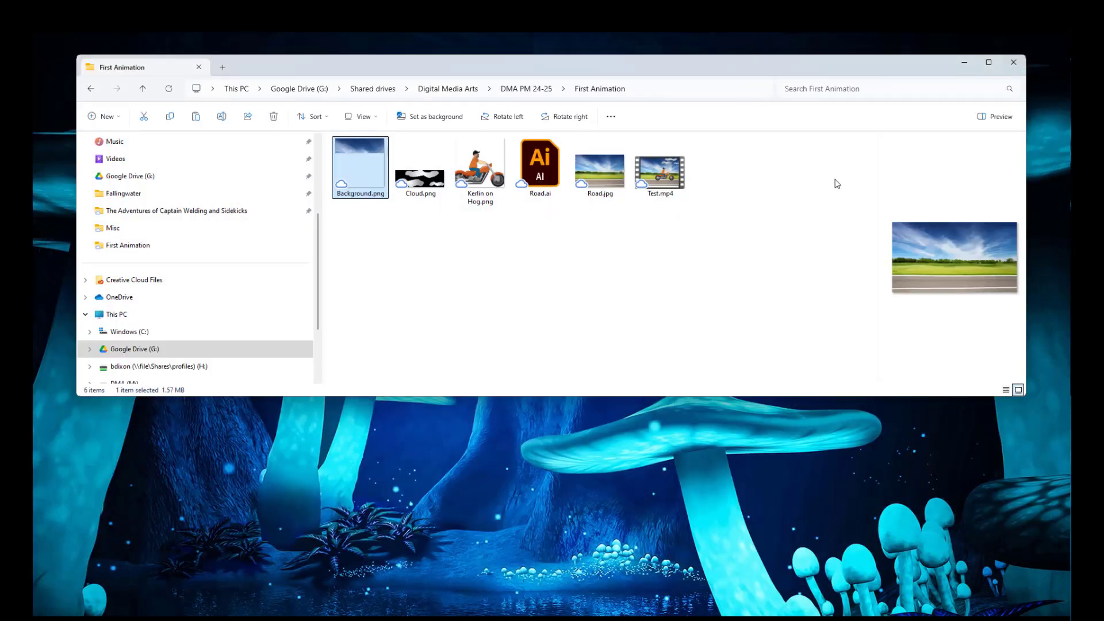
pyautogui.click(427, 185)
pyautogui.doubleClick(427, 186)
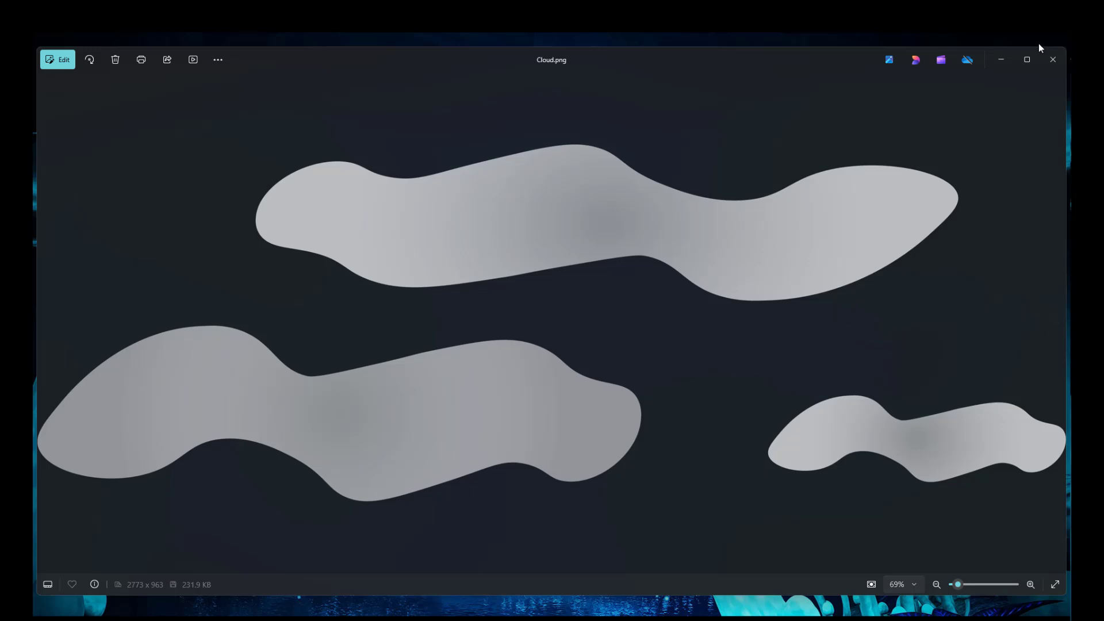
pyautogui.click(1057, 61)
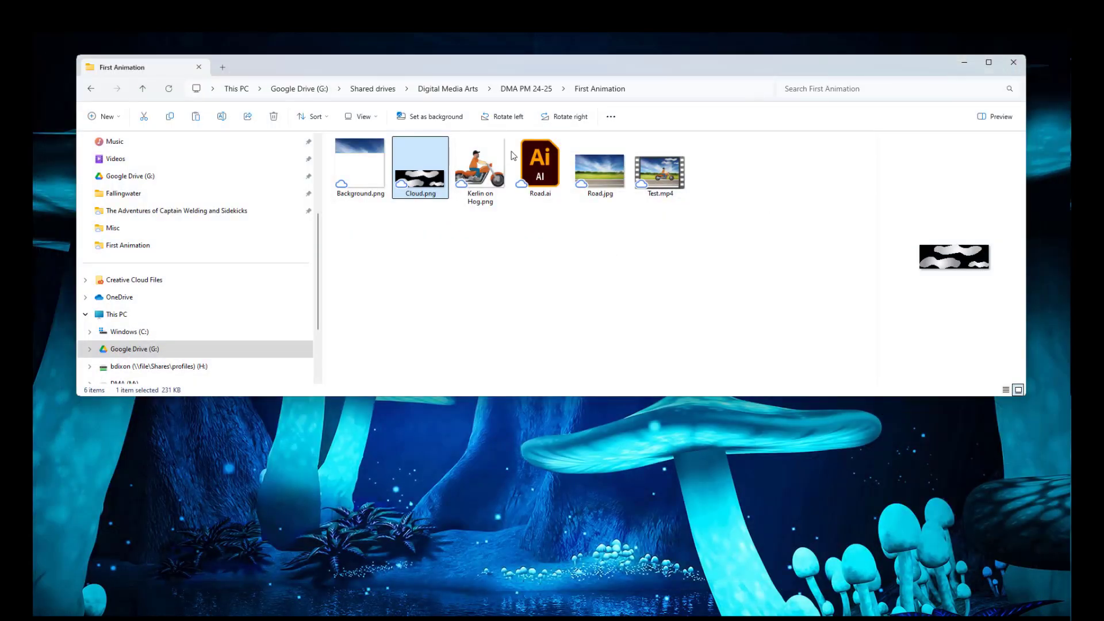
# Preview the PNG of the motorcycle rider and close it
pyautogui.click(487, 172)
pyautogui.doubleClick(486, 172)
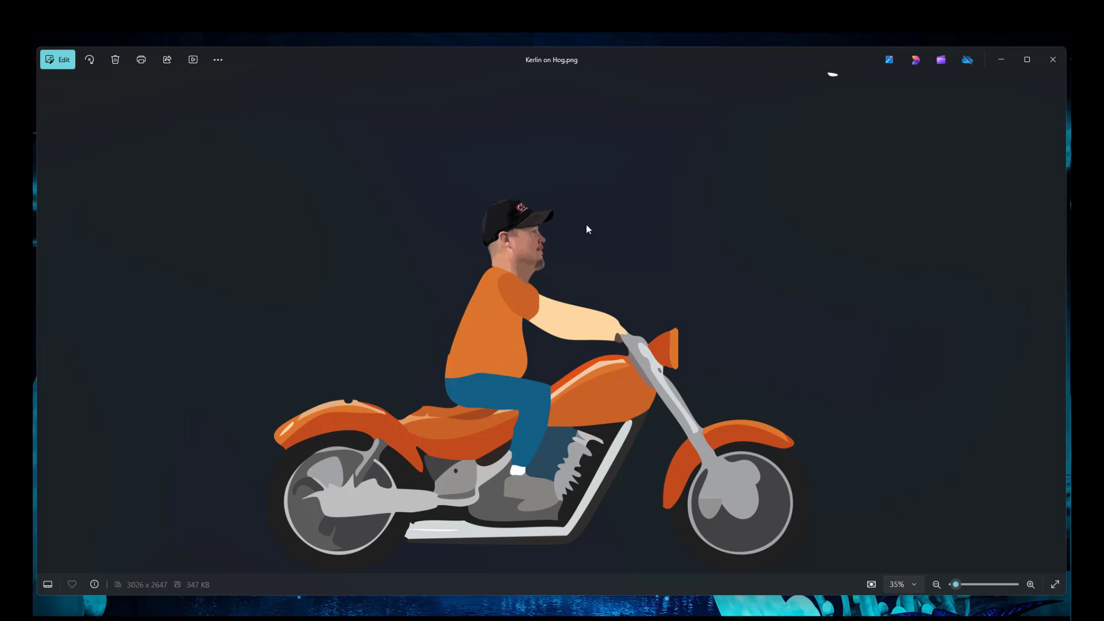
pyautogui.click(1064, 65)
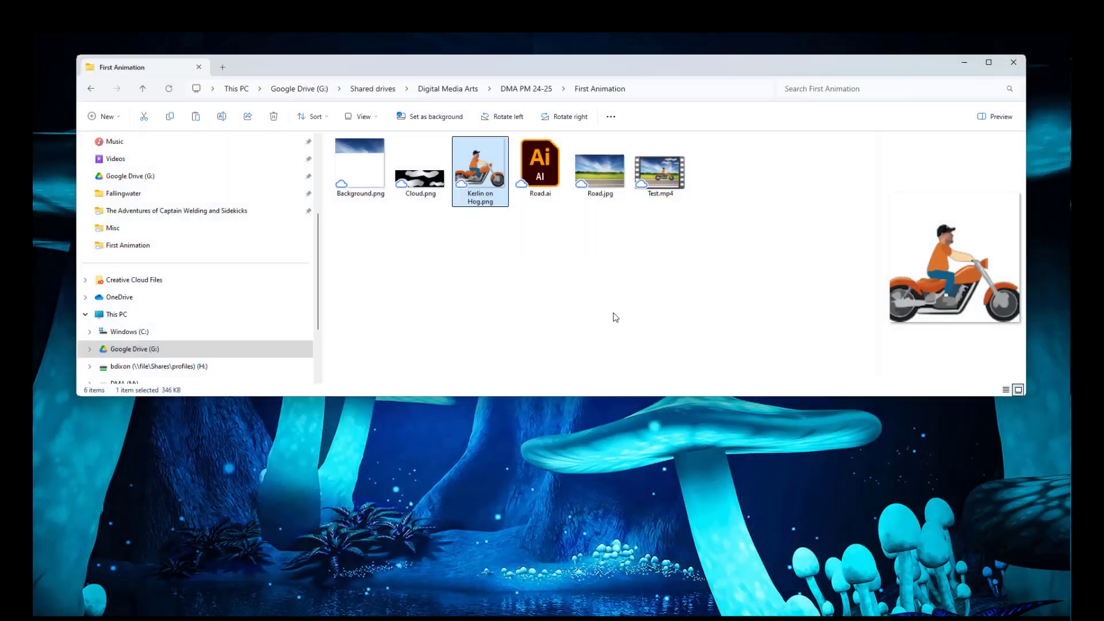
# Preview the Road.jpg source photo, close it, and select the Road.ai file
pyautogui.click(414, 181)
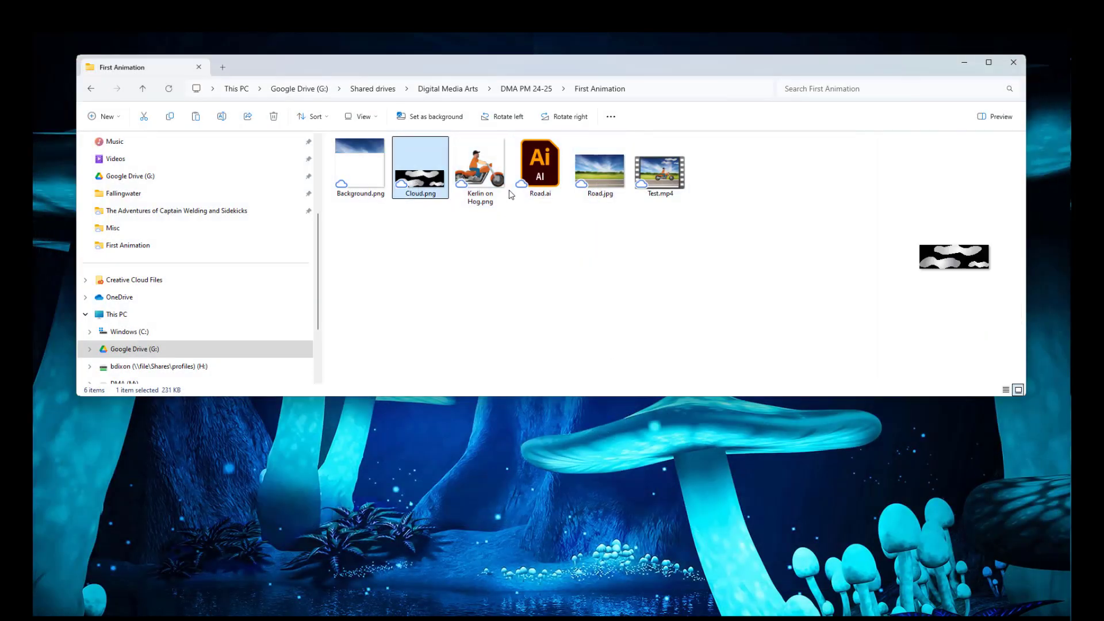
pyautogui.click(614, 182)
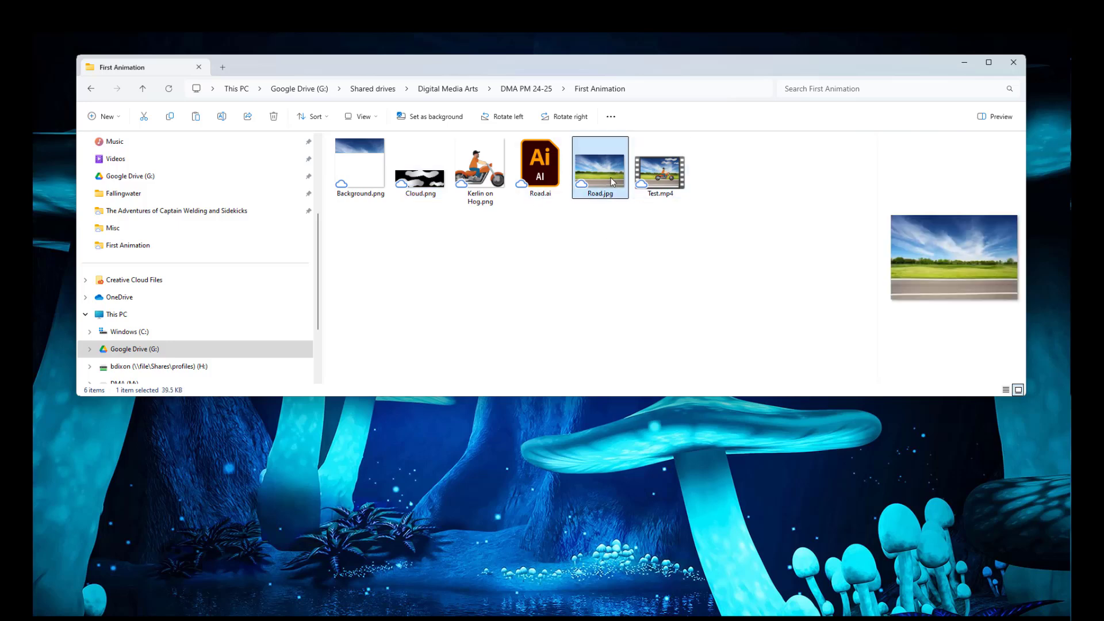
pyautogui.doubleClick(612, 181)
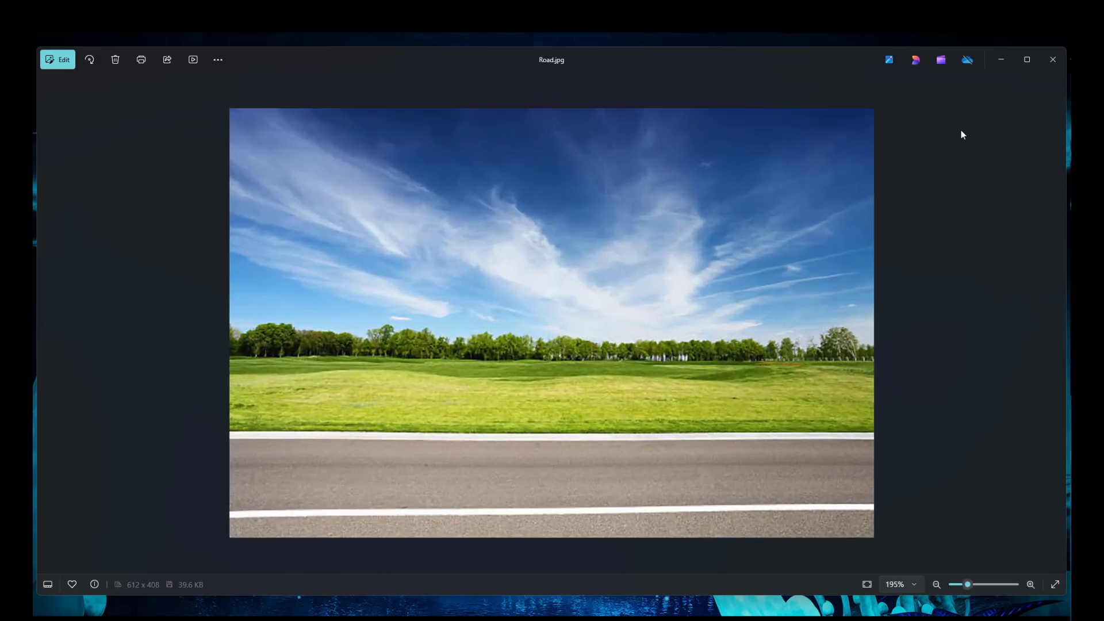
pyautogui.click(1062, 61)
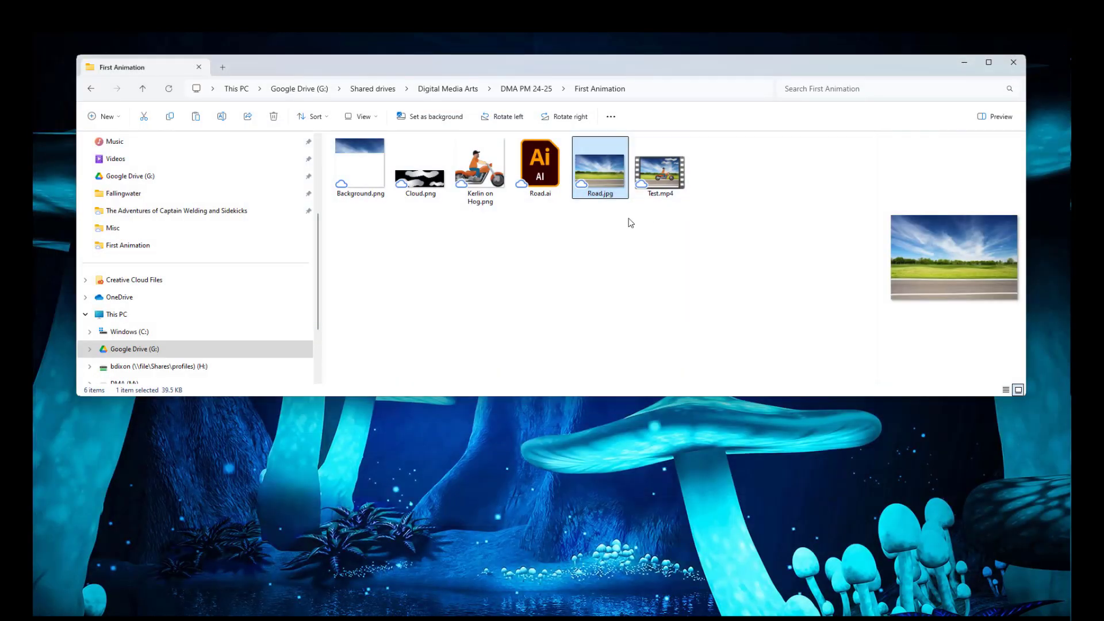
pyautogui.click(542, 178)
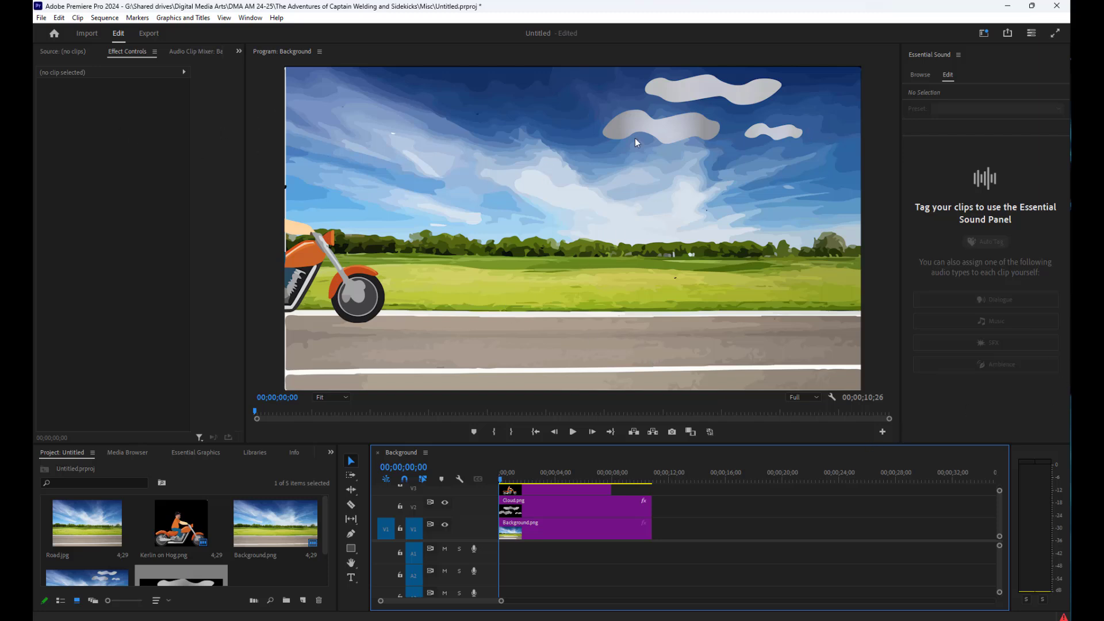
# Switch to Adobe Premiere Pro, widen the Effect Controls panel, and save the open Untitled project
pyautogui.hscroll(1, 459, 504)
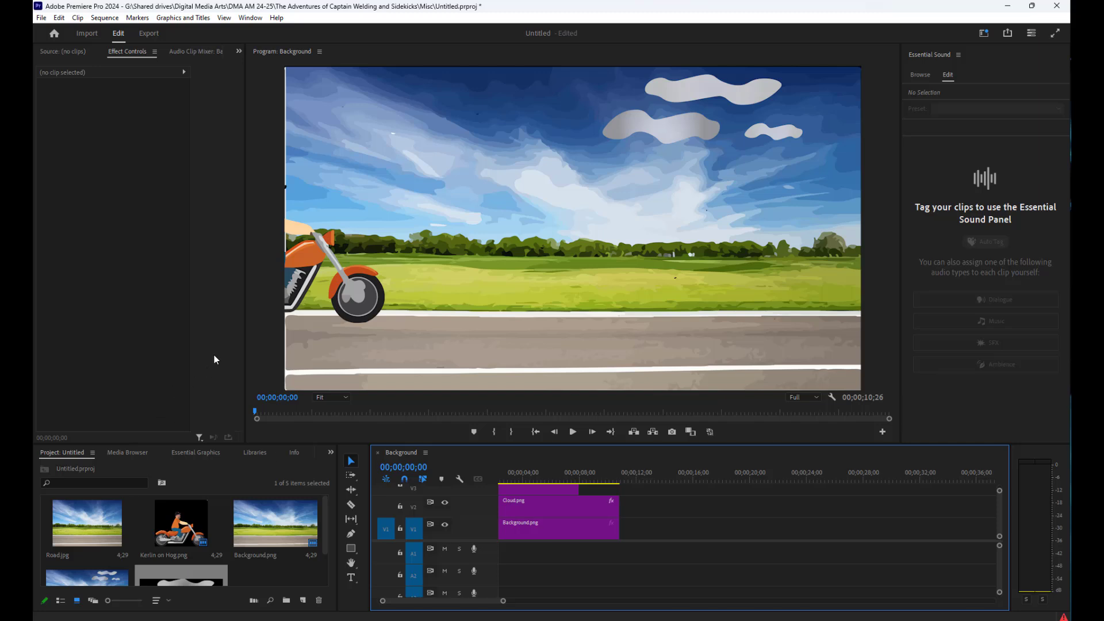
pyautogui.moveTo(244, 364); pyautogui.dragTo(409, 348)
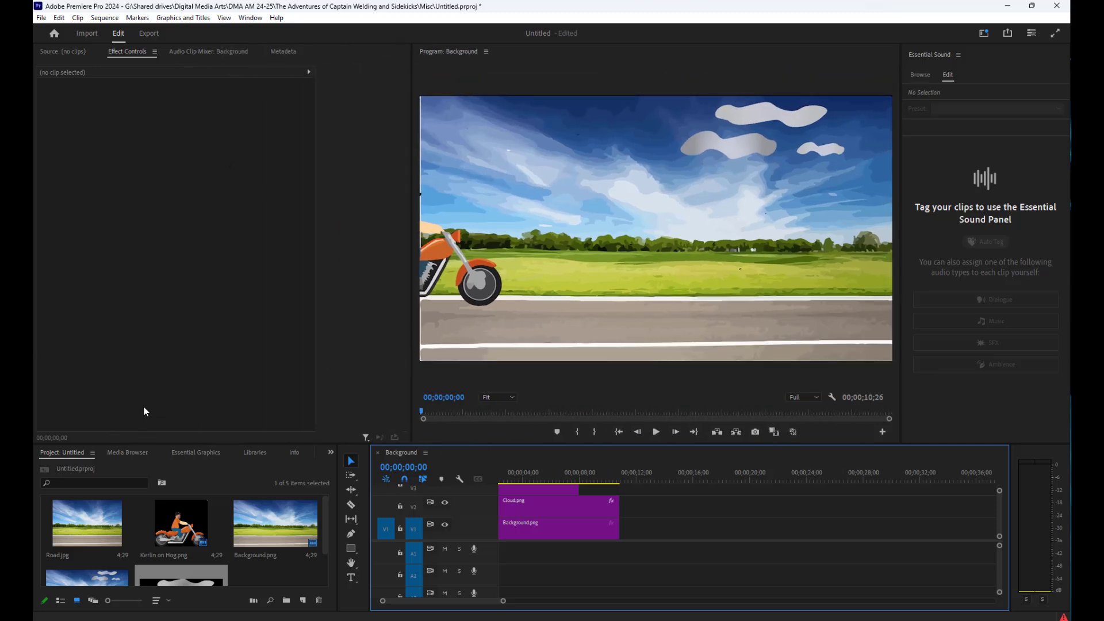
pyautogui.click(41, 18)
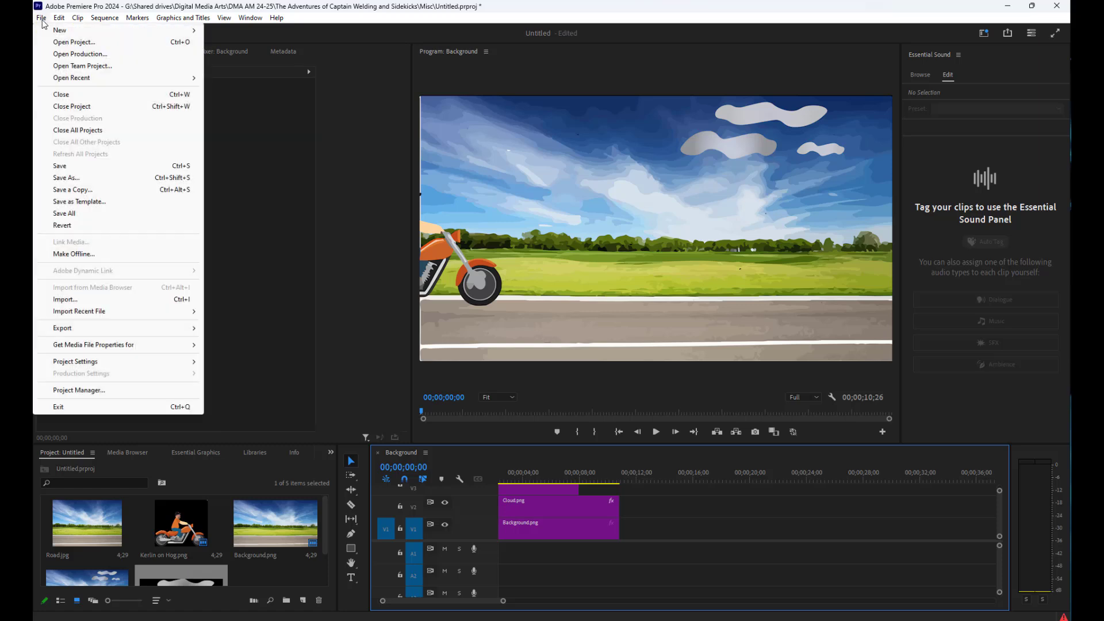
pyautogui.click(72, 168)
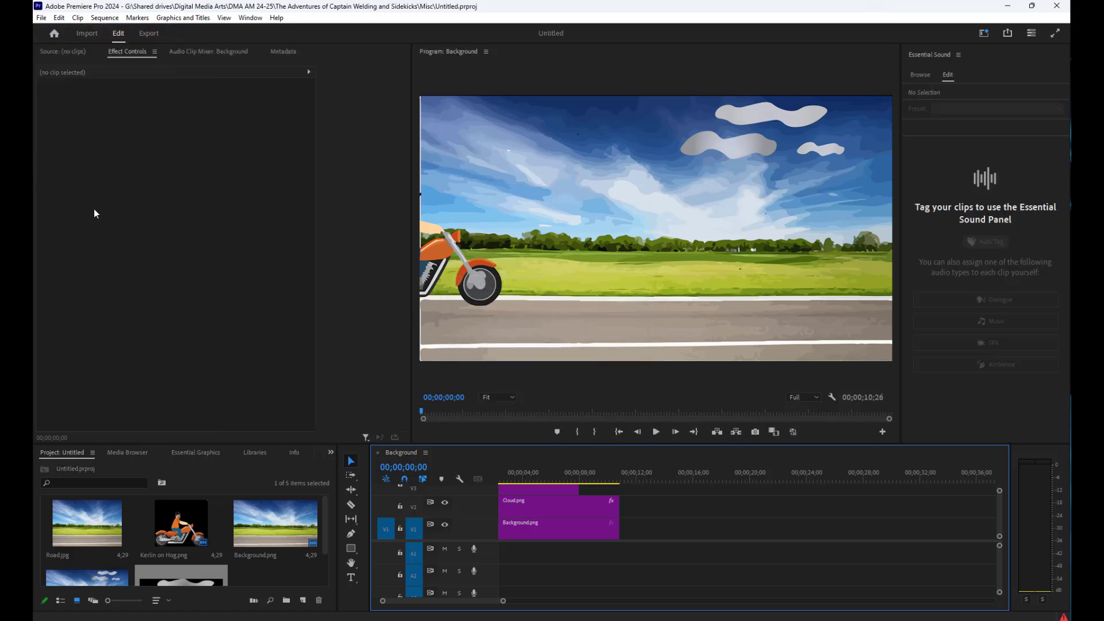
# Start a new project and name it "Demonstration Animation"
pyautogui.click(43, 18)
pyautogui.moveTo(77, 32)
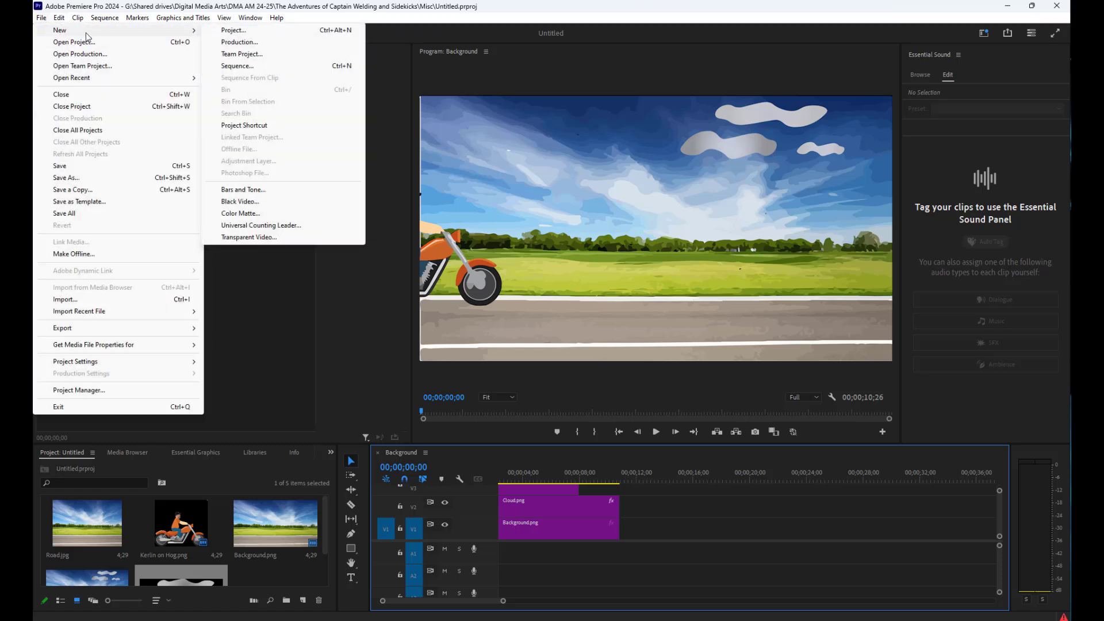
pyautogui.click(230, 33)
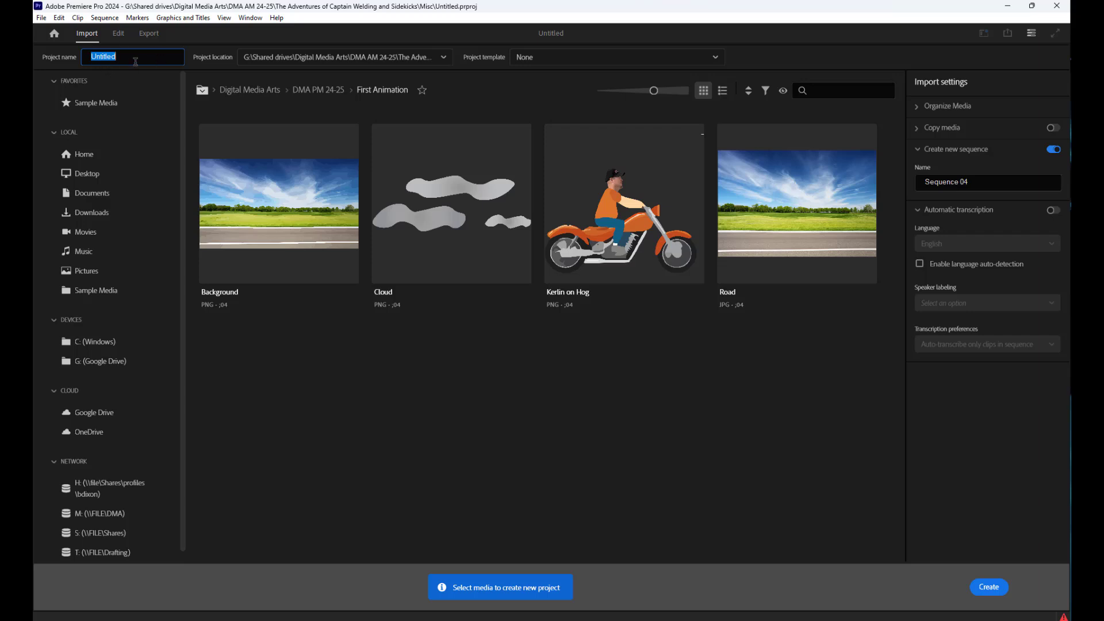
pyautogui.write('Dem')
pyautogui.write('onstration Animation')
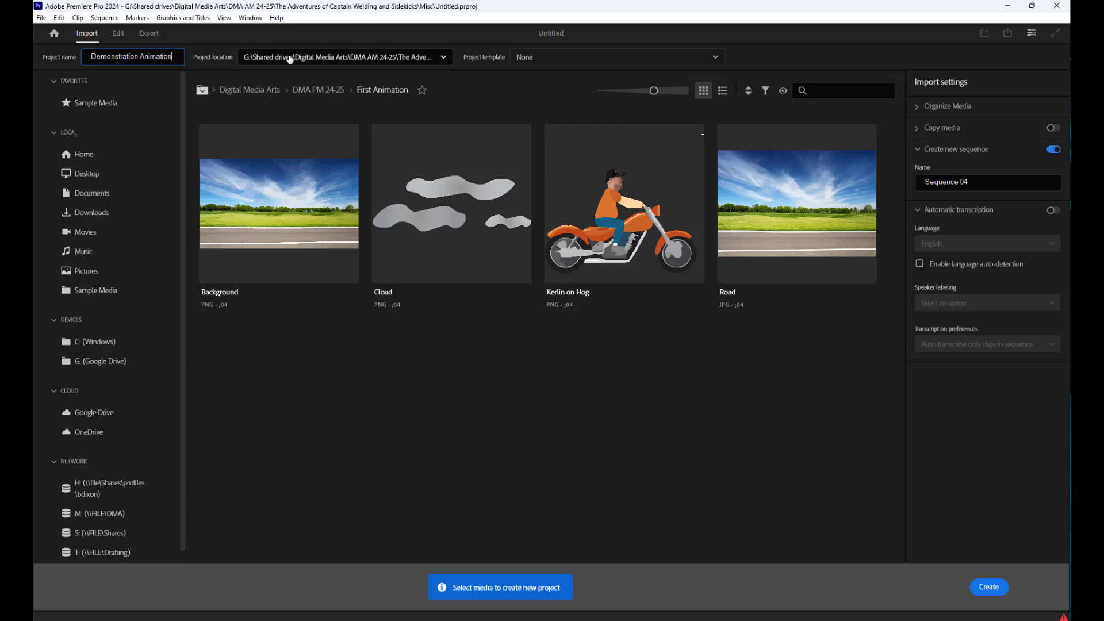
# Browse for the project location to the Video Lessons folder inside Digital Media Arts on the Google Drive shared drives
pyautogui.click(445, 60)
pyautogui.click(268, 164)
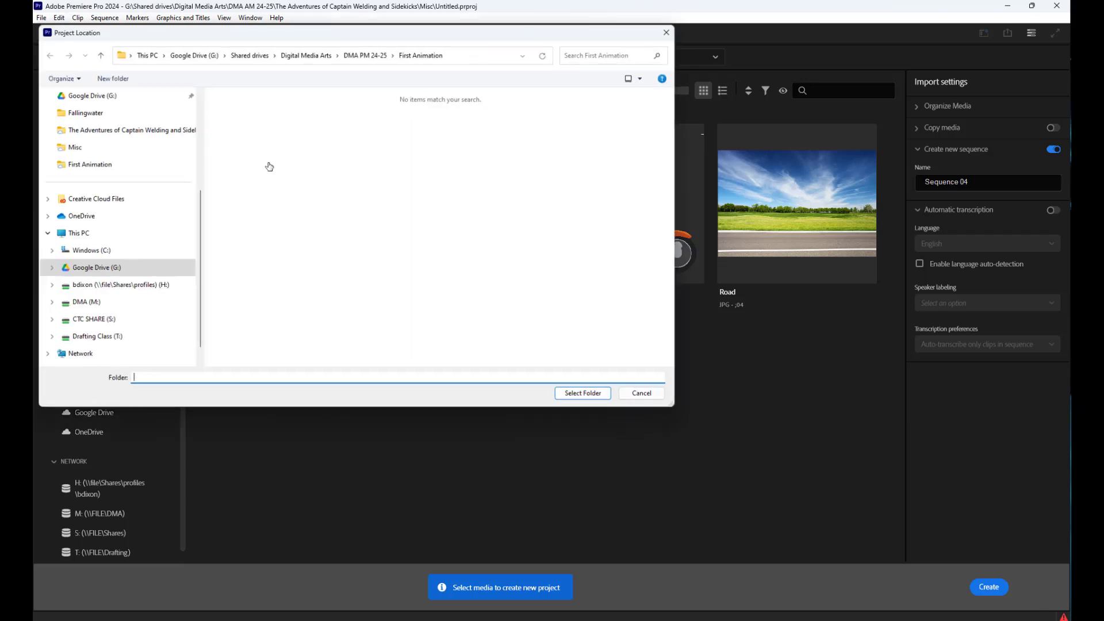
pyautogui.click(131, 271)
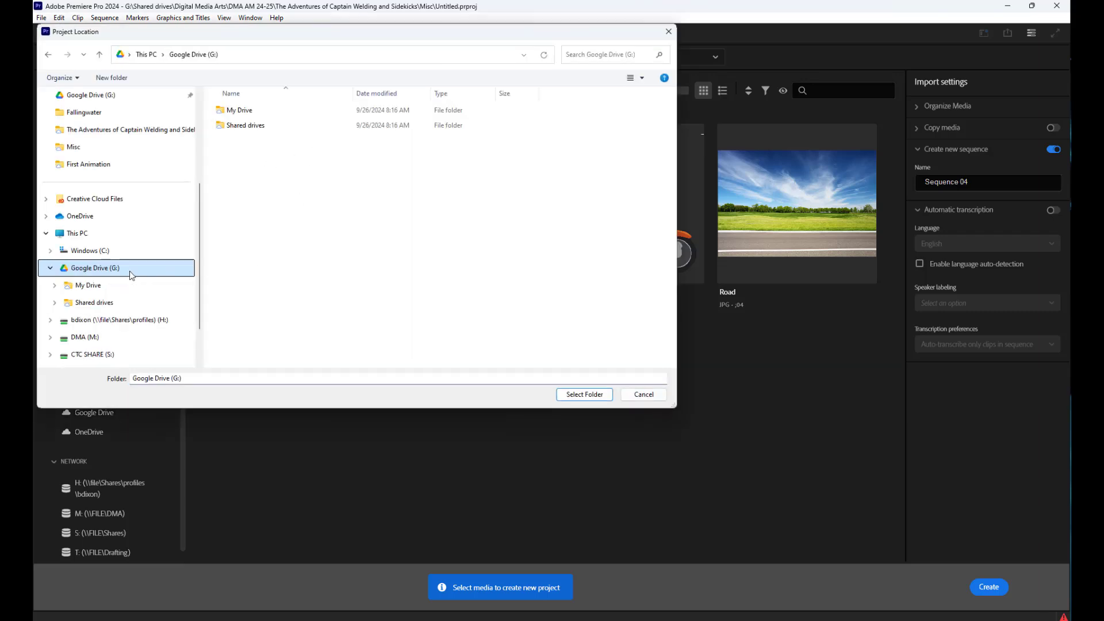
pyautogui.doubleClick(261, 126)
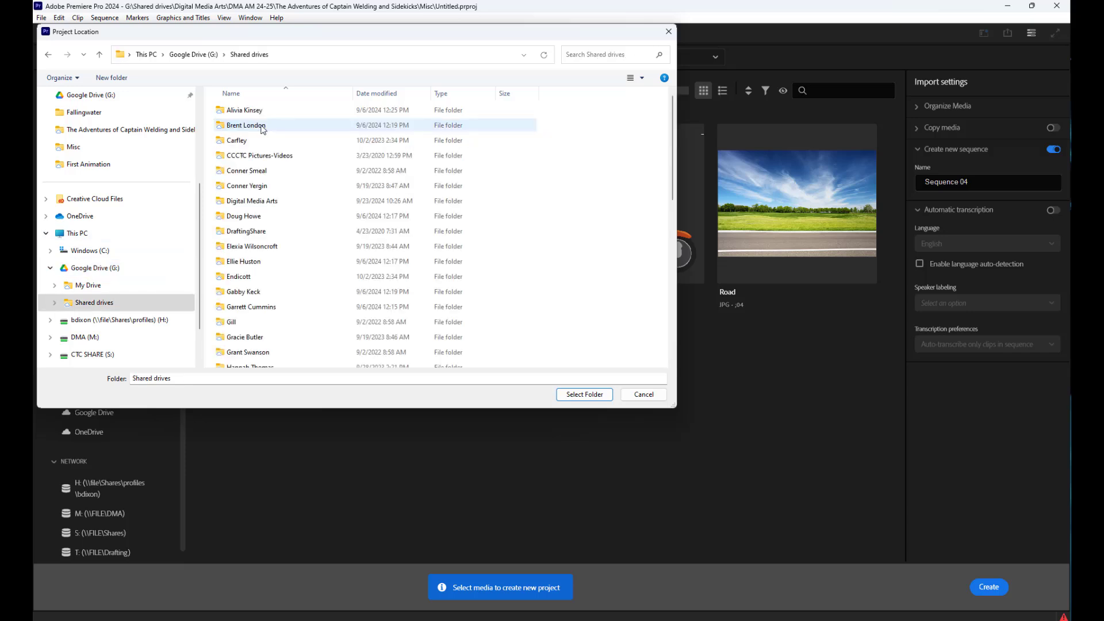
pyautogui.doubleClick(261, 202)
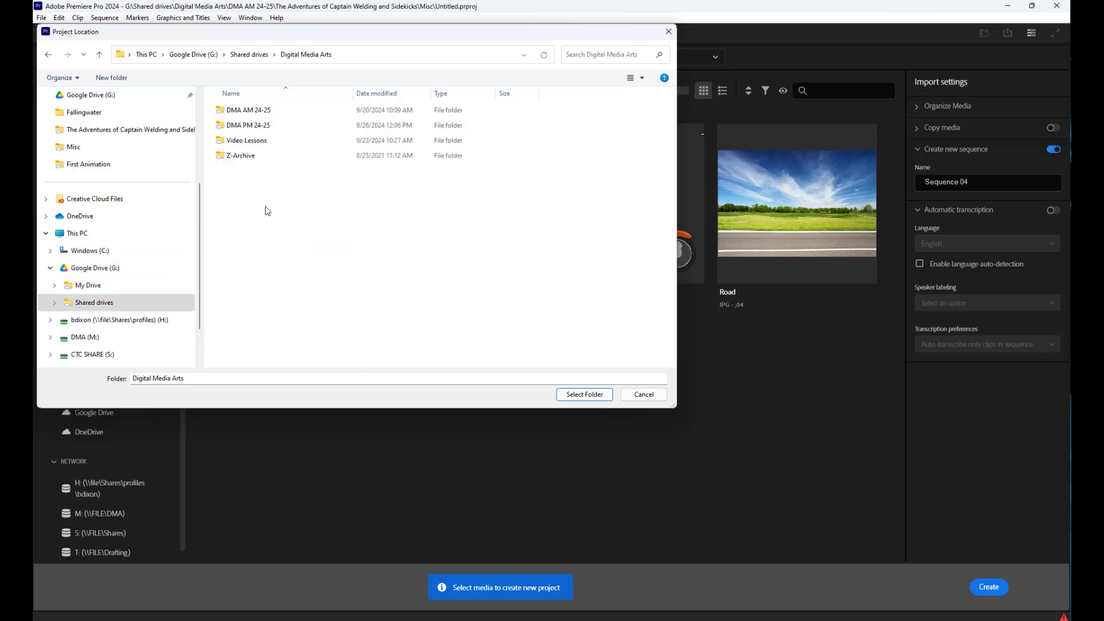
pyautogui.doubleClick(253, 126)
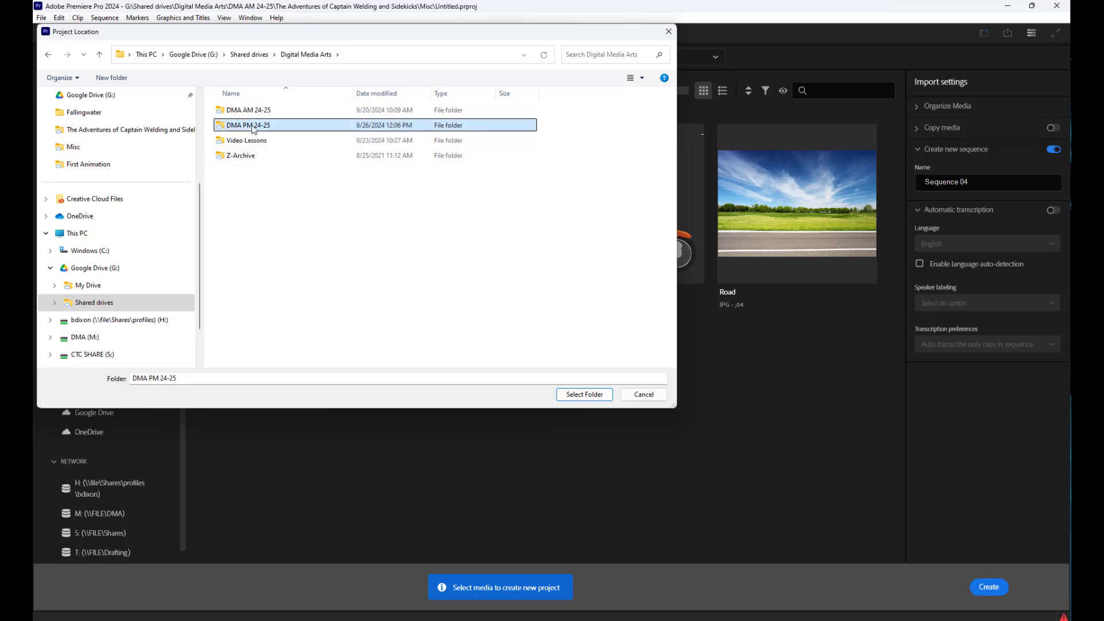
pyautogui.click(312, 56)
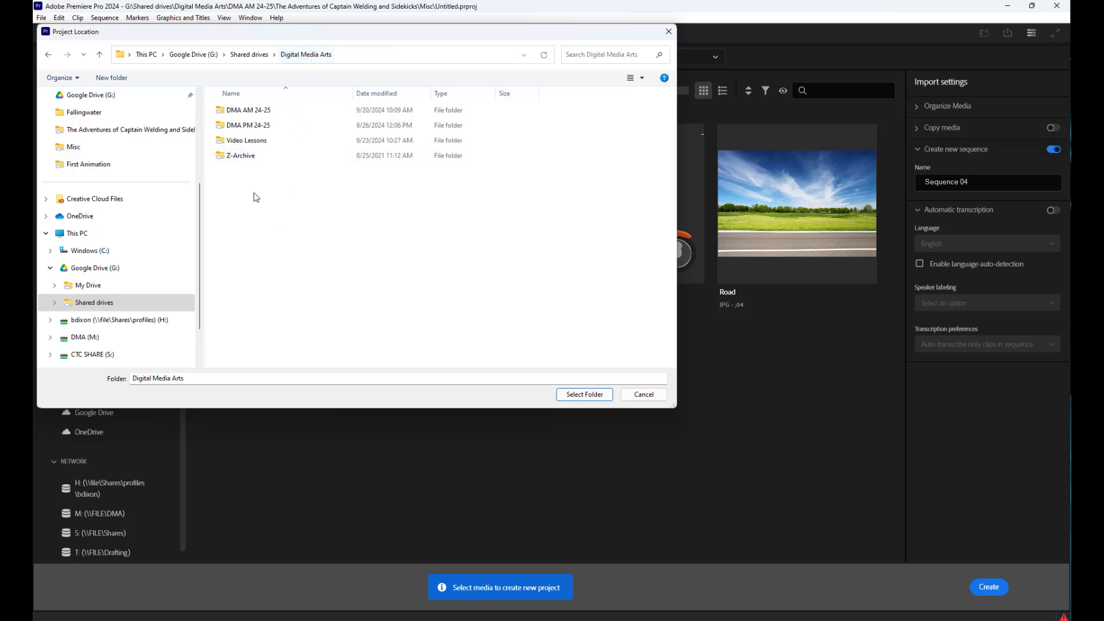
pyautogui.doubleClick(244, 143)
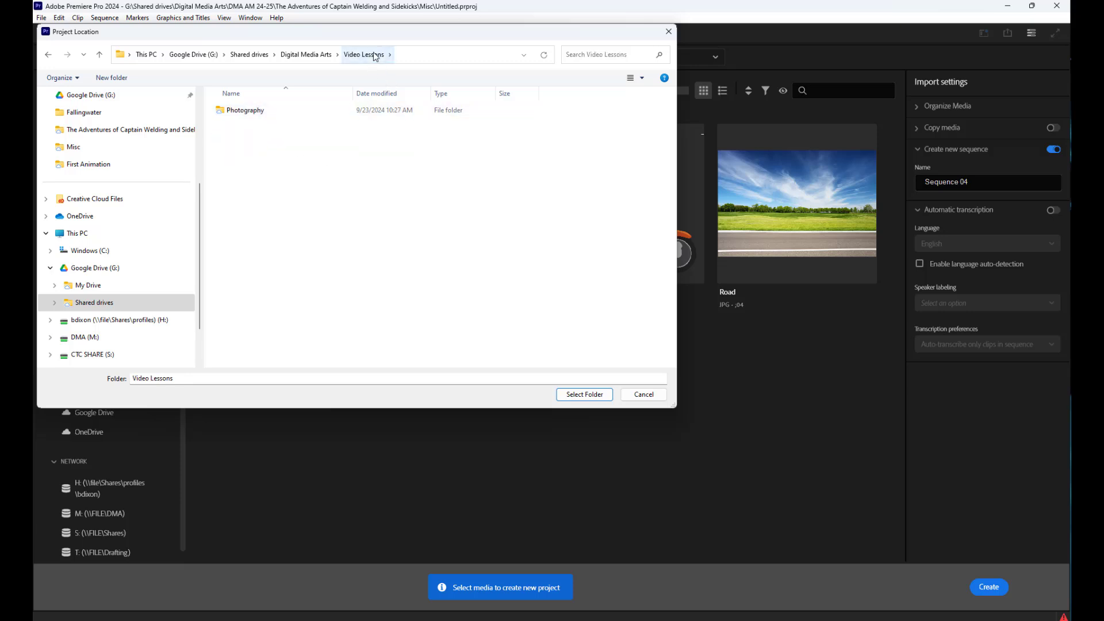
# Create a folder named "Animation" inside Video Lessons and choose it as the project location
pyautogui.click(112, 78)
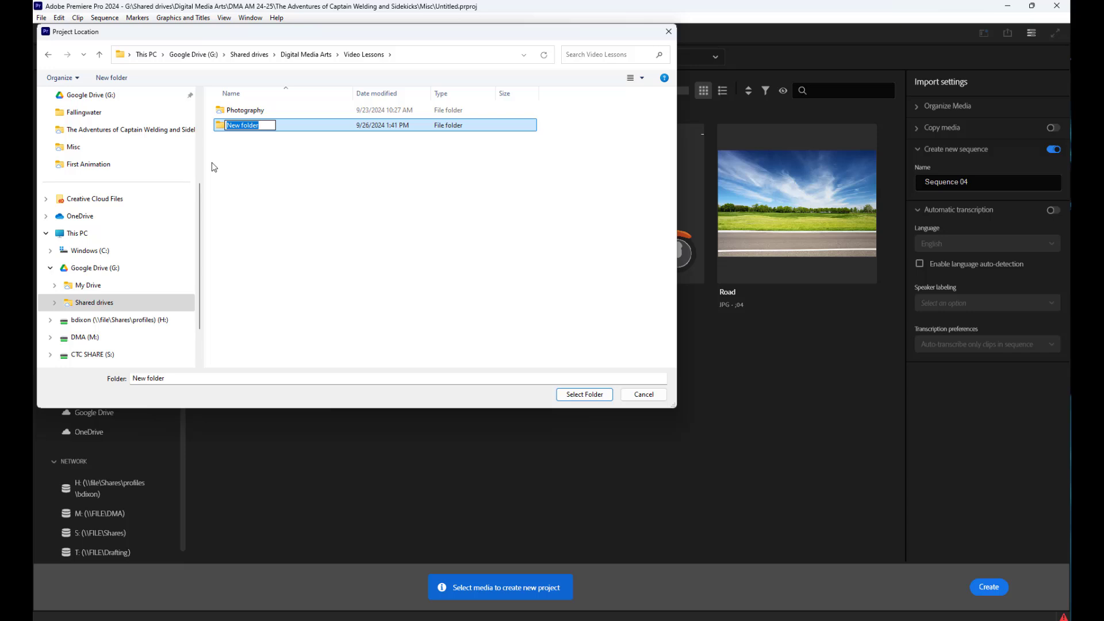
pyautogui.write('Animation')
pyautogui.press('Return')
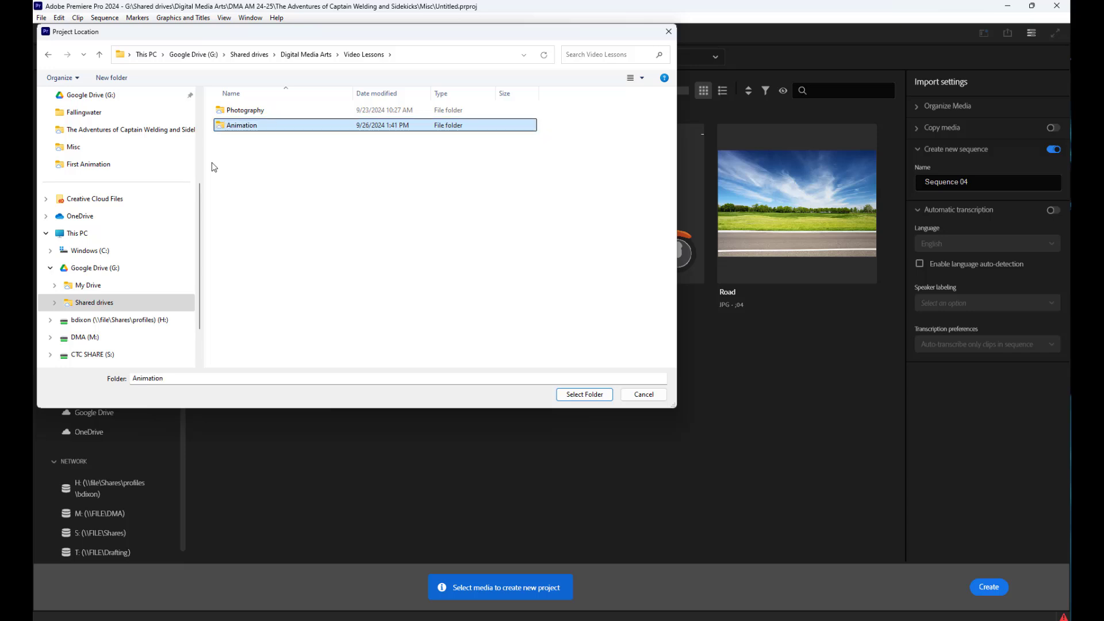
pyautogui.doubleClick(238, 125)
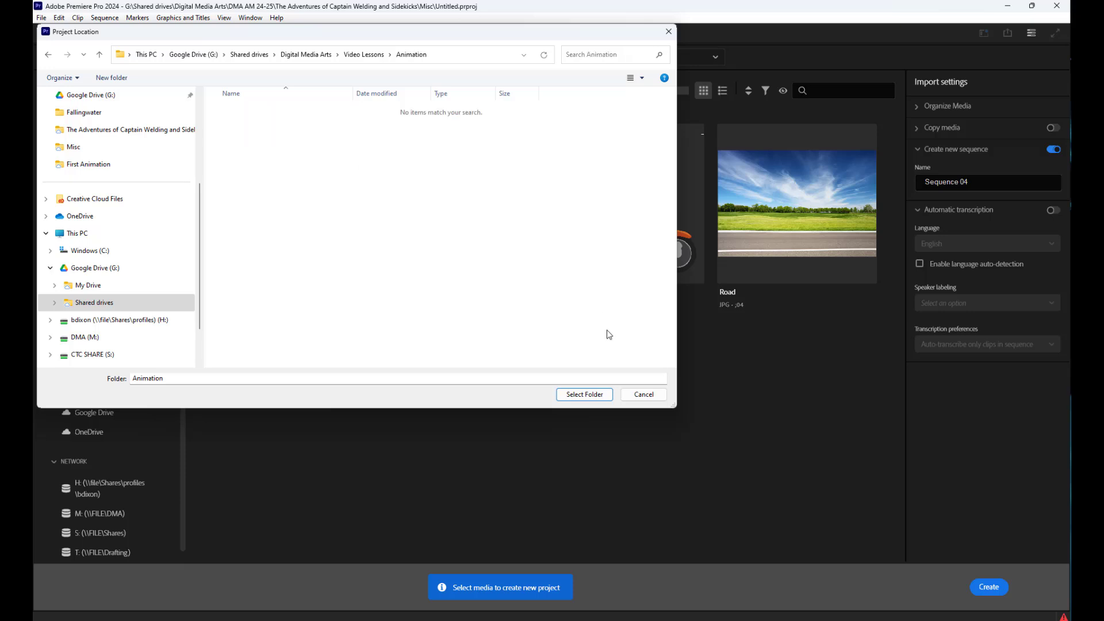
pyautogui.click(584, 394)
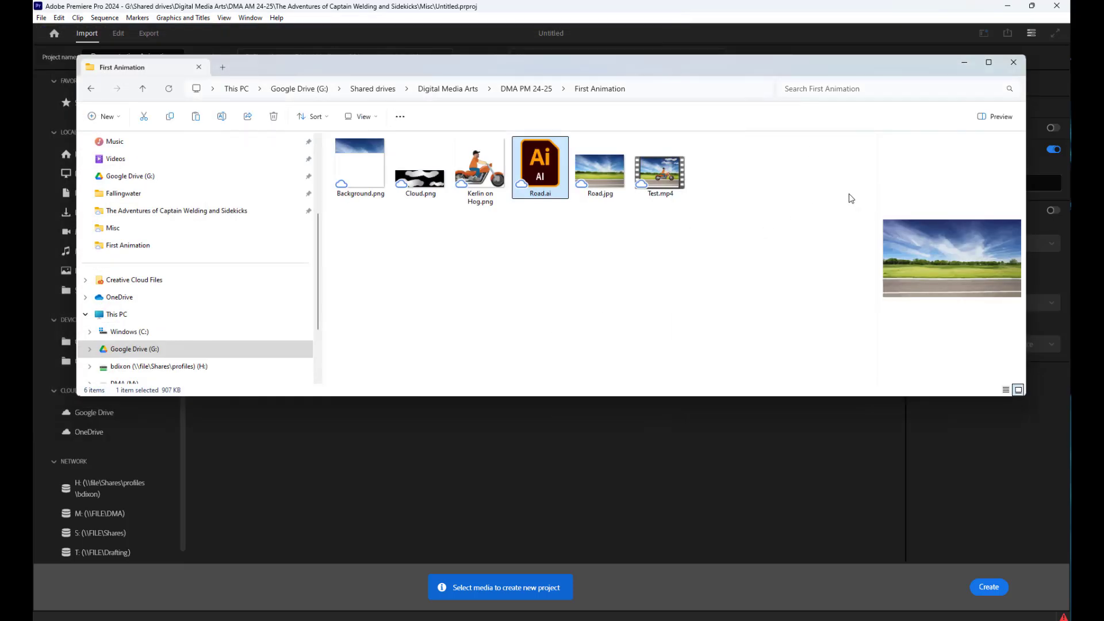
# Minimize the file browser window and create the new project, leaving the project template as None
pyautogui.click(965, 62)
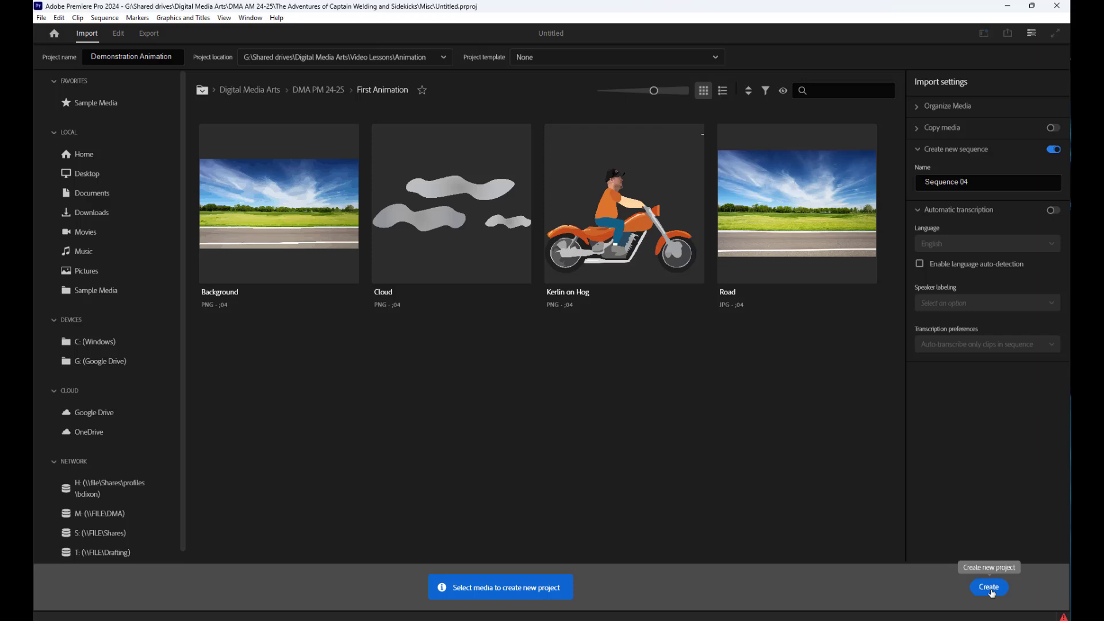
pyautogui.click(714, 58)
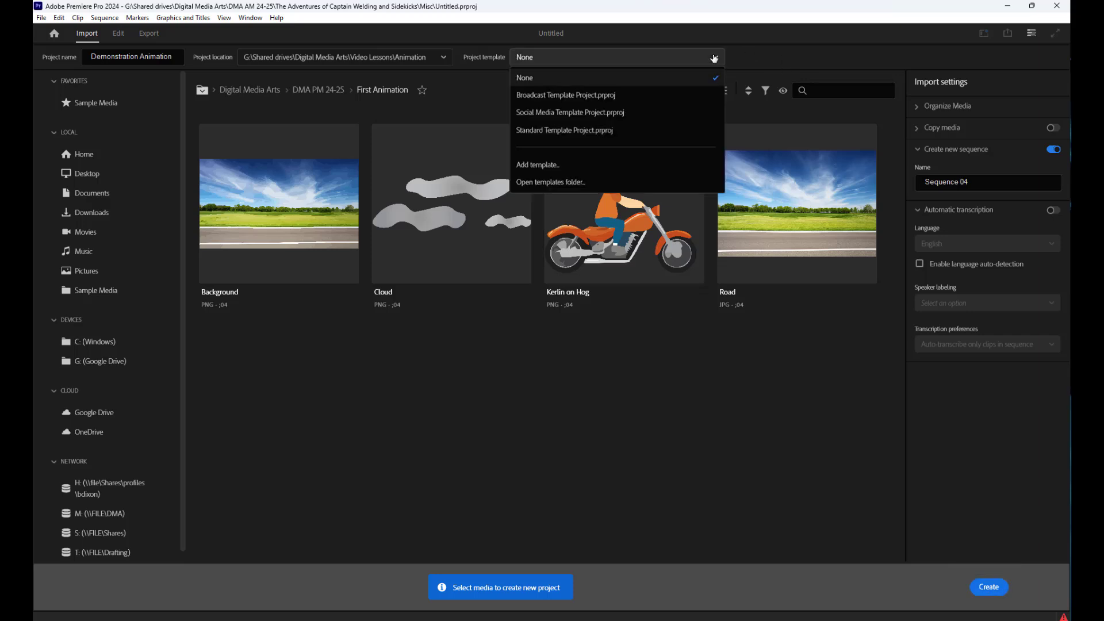
pyautogui.click(793, 57)
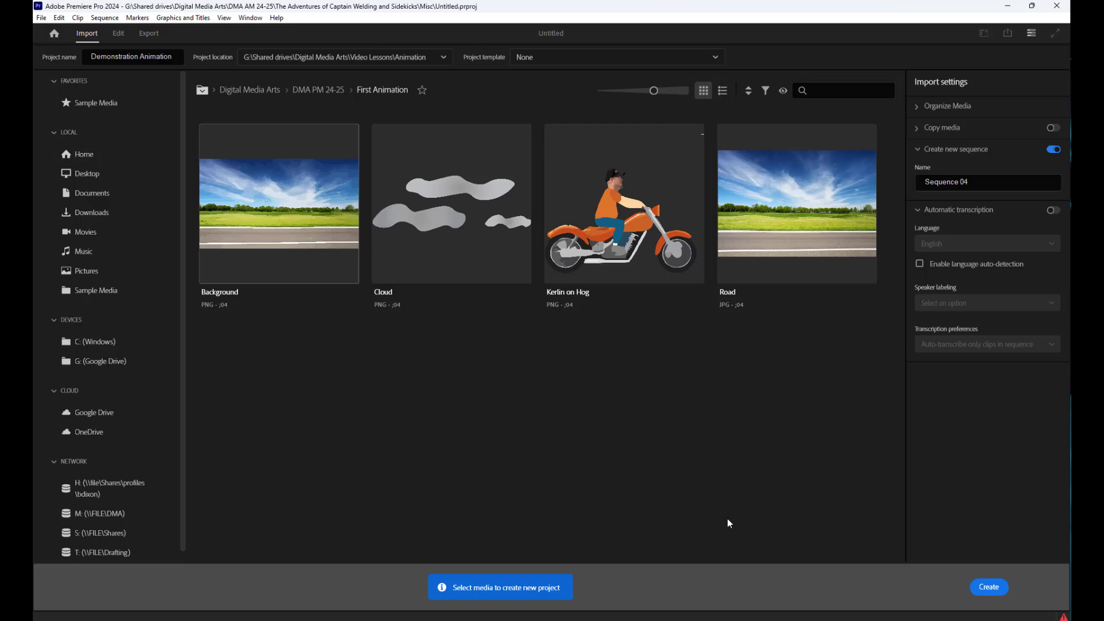
pyautogui.click(989, 587)
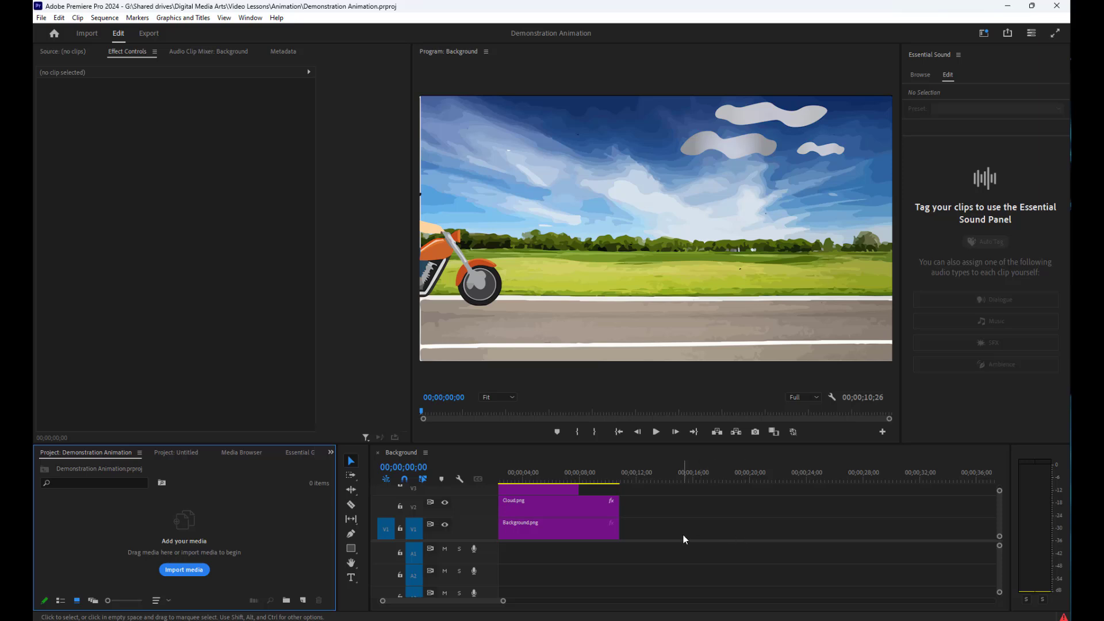
# Delete all the existing clips from the Background sequence
pyautogui.moveTo(682, 529); pyautogui.dragTo(565, 492)
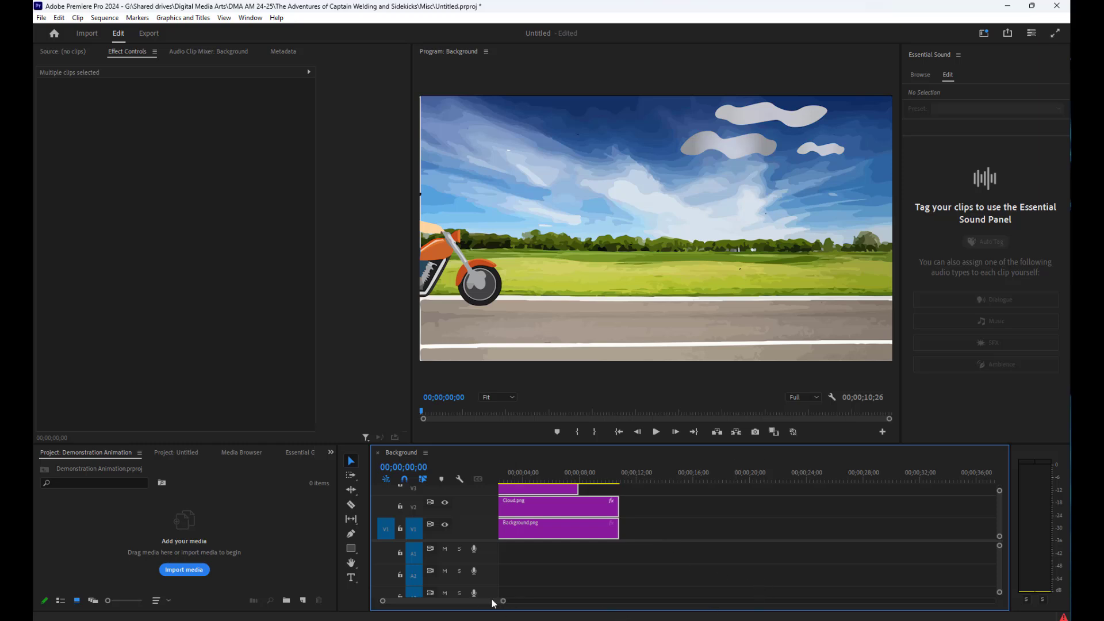
pyautogui.moveTo(491, 599); pyautogui.dragTo(466, 602)
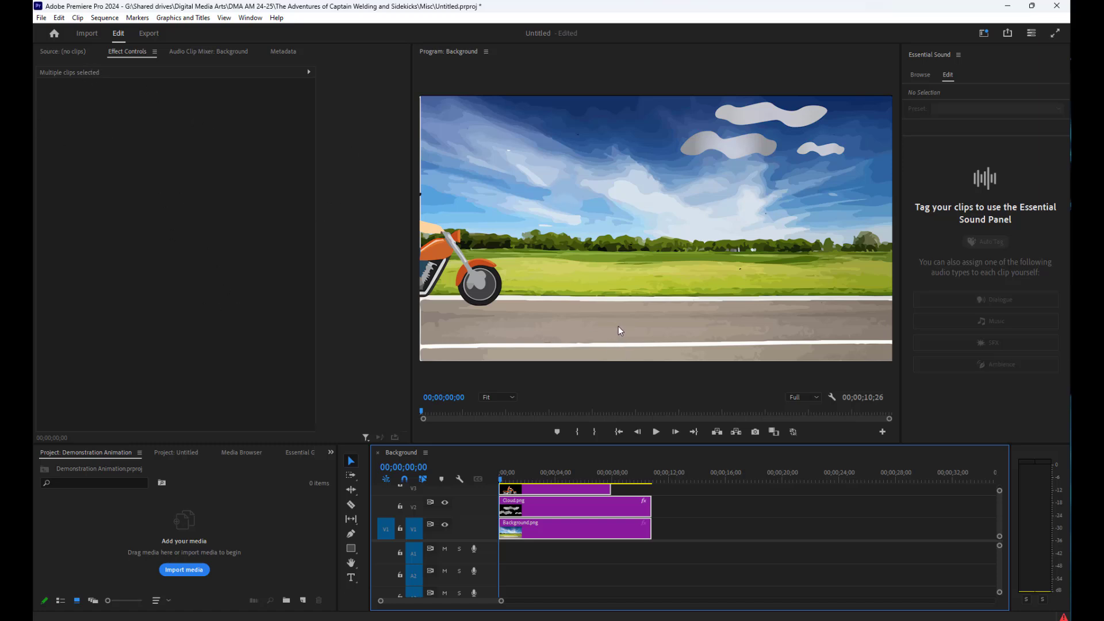
pyautogui.press('Delete')
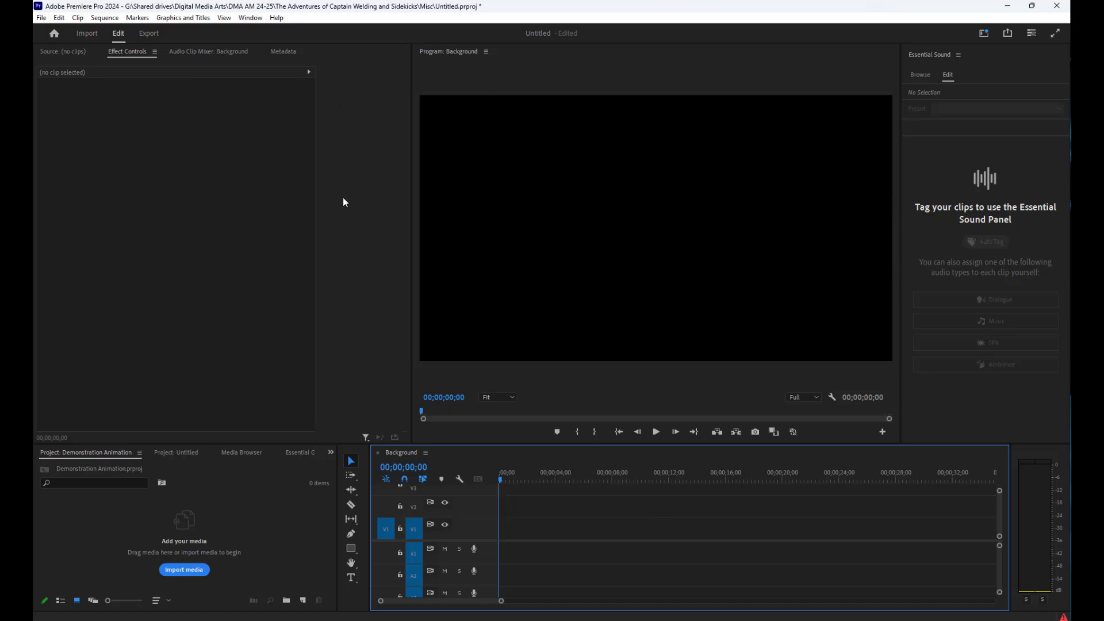
# Save the Untitled project as "Basic Animation" in the Animation folder inside Video Lessons on the Digital Media Arts shared drive
pyautogui.click(44, 19)
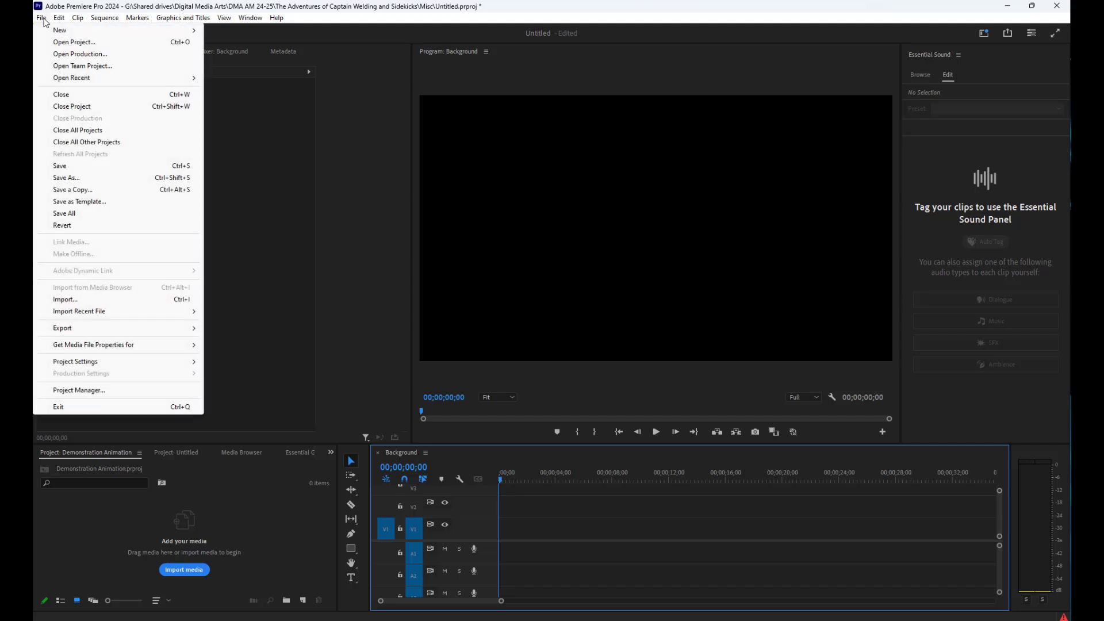
pyautogui.click(82, 180)
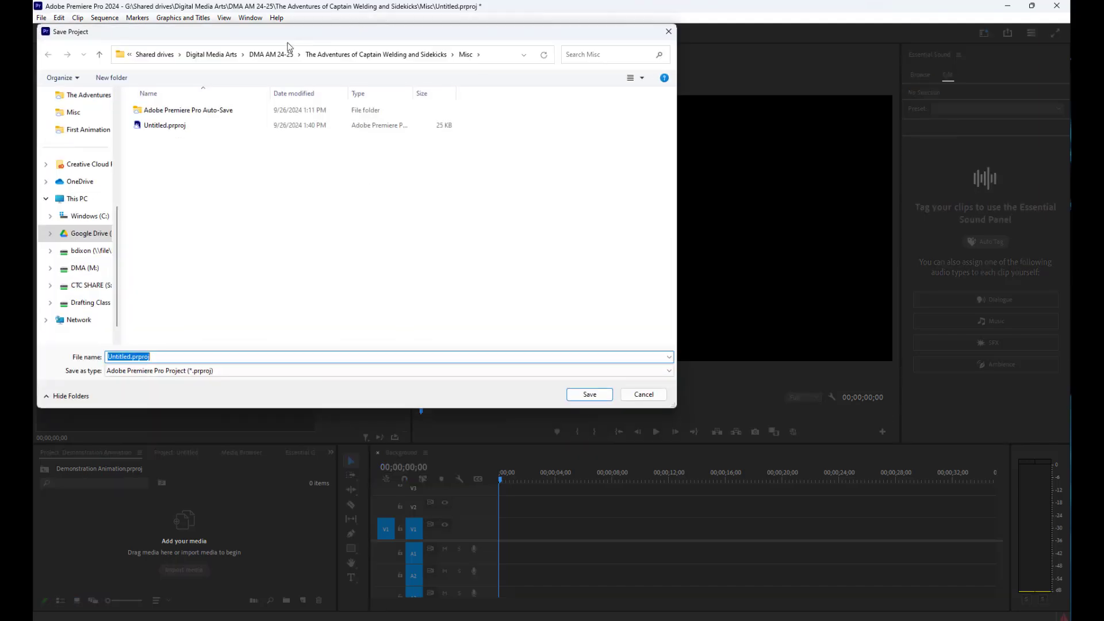
pyautogui.click(211, 54)
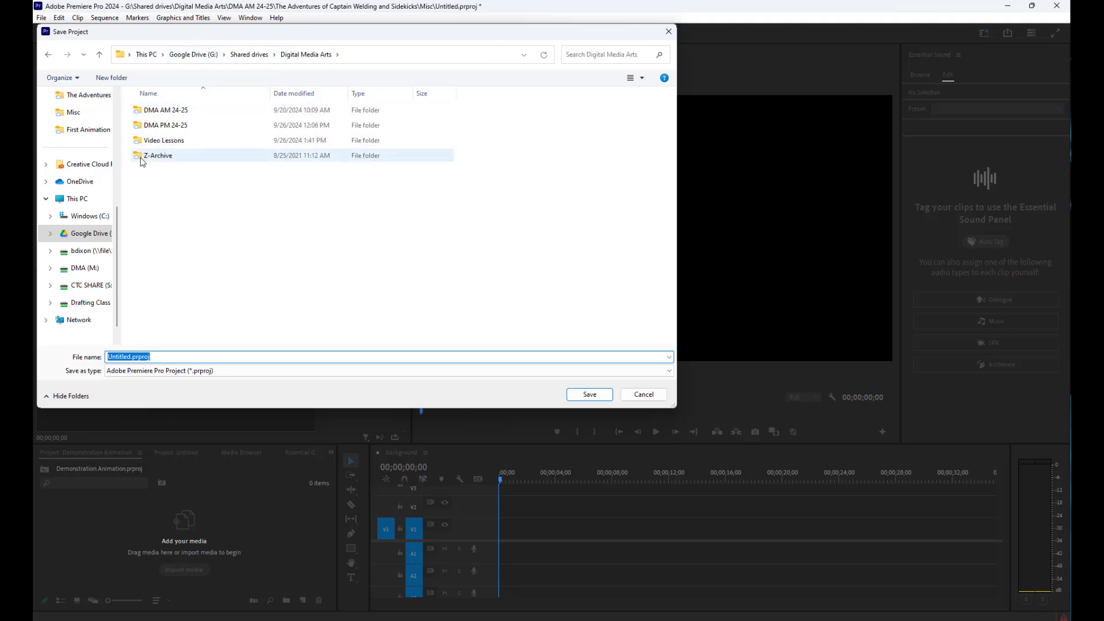
pyautogui.doubleClick(162, 141)
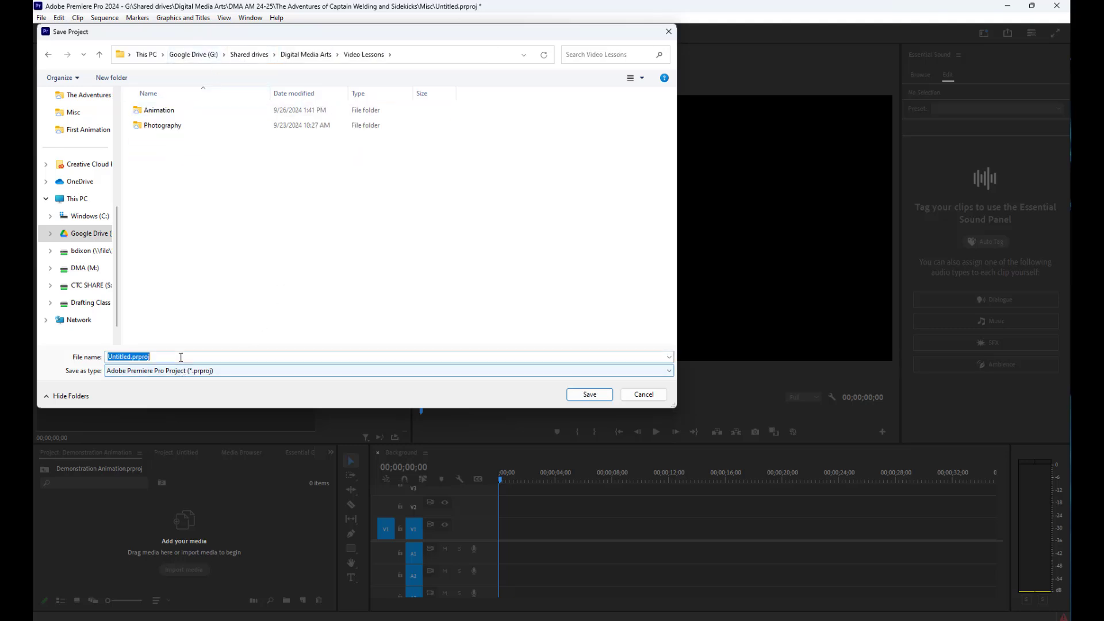
pyautogui.write('Basi')
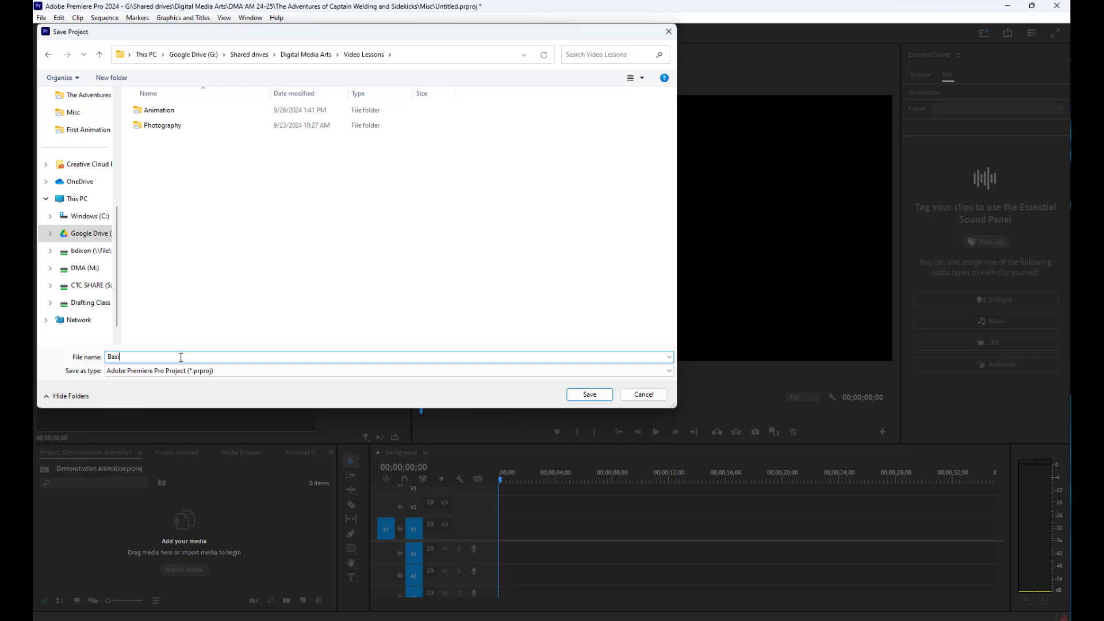
pyautogui.write('c Animation')
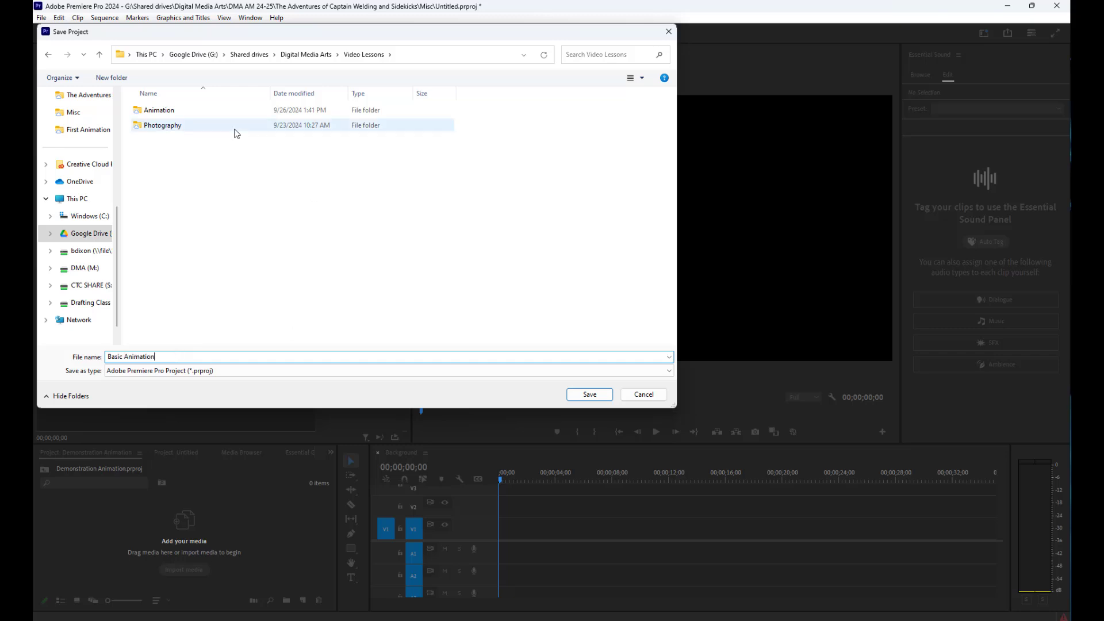
pyautogui.doubleClick(159, 110)
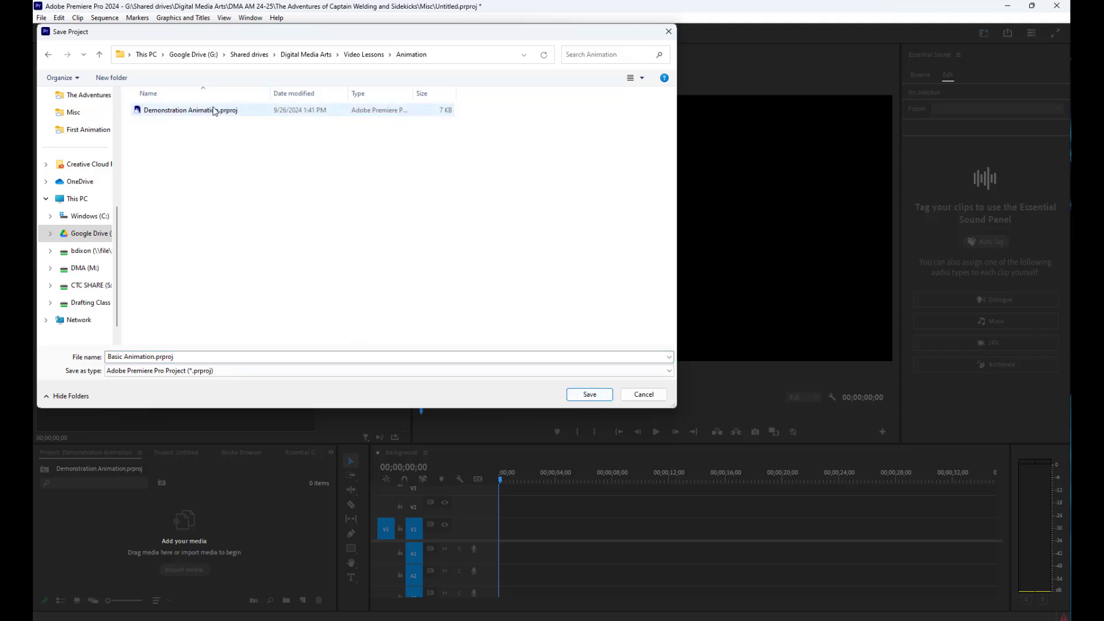
pyautogui.click(590, 394)
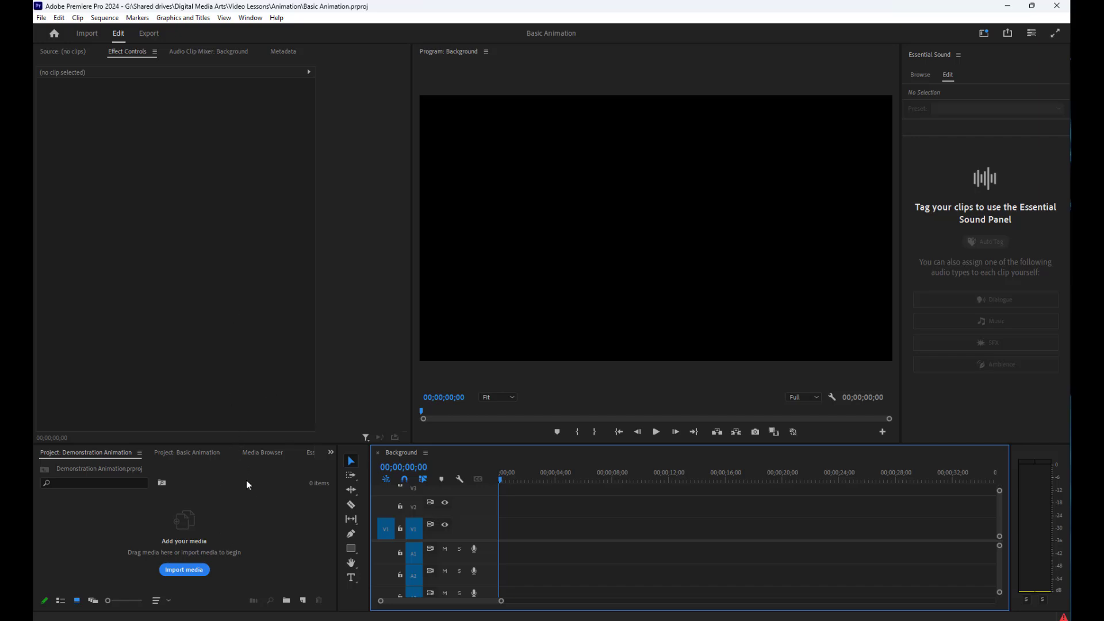
# Import Background.png, Cloud.png and the motorcycle rider PNG from the First Animation folder into the Demonstration Animation project
pyautogui.click(190, 572)
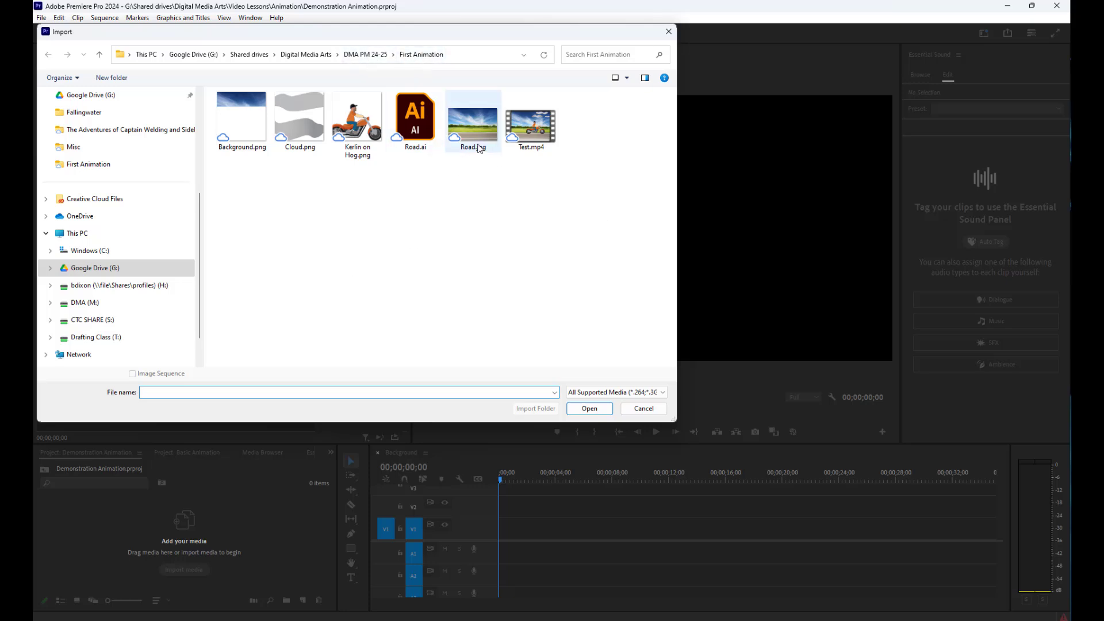
pyautogui.click(477, 123)
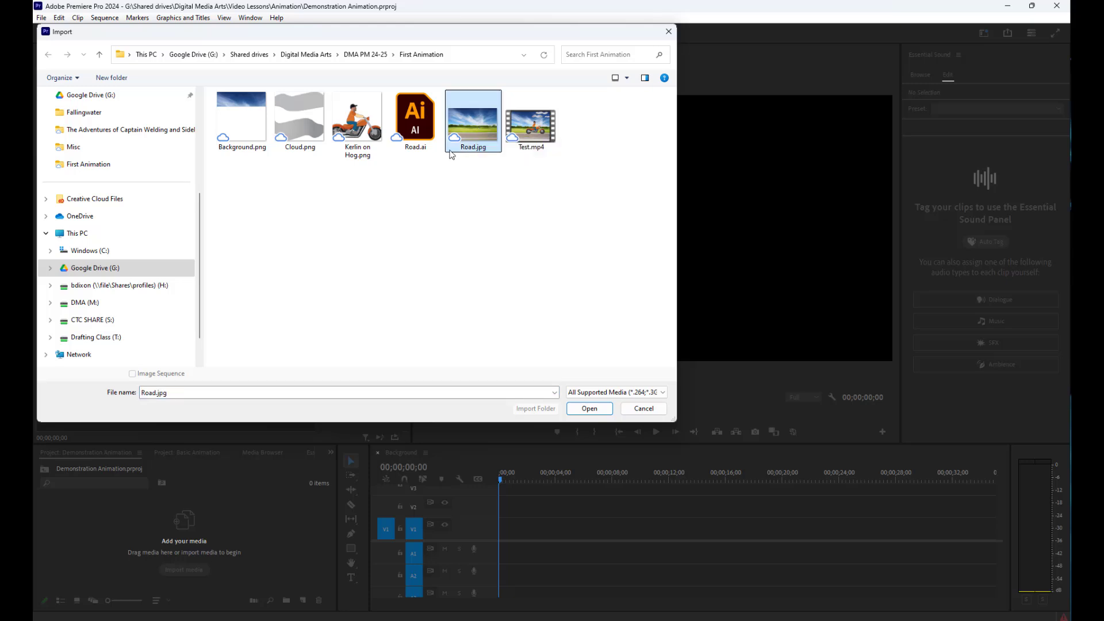
pyautogui.click(403, 189)
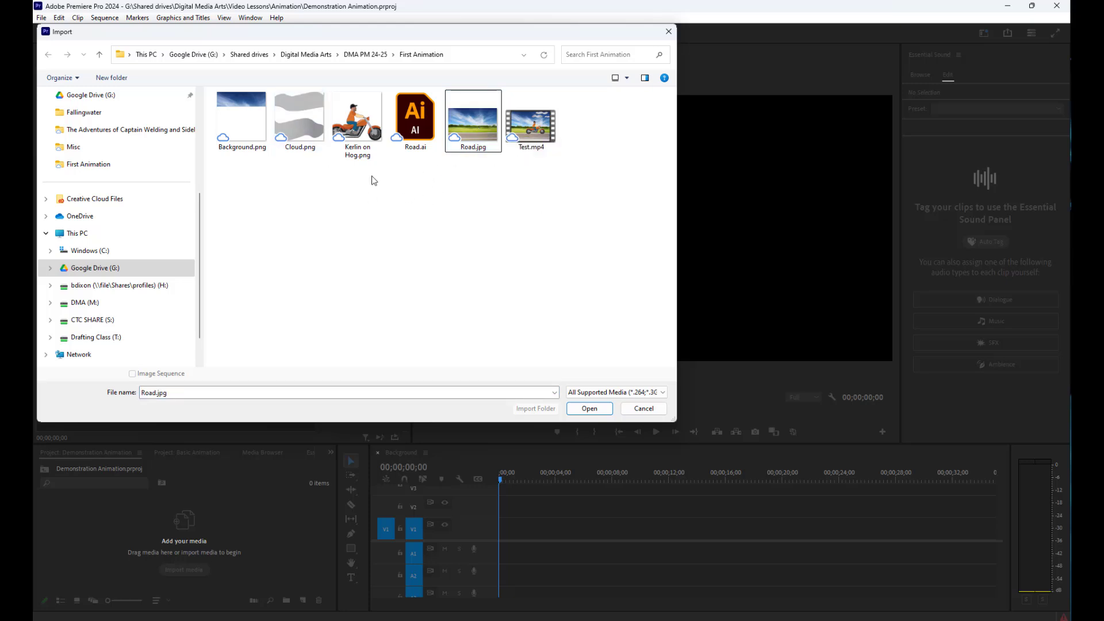
pyautogui.click(247, 132)
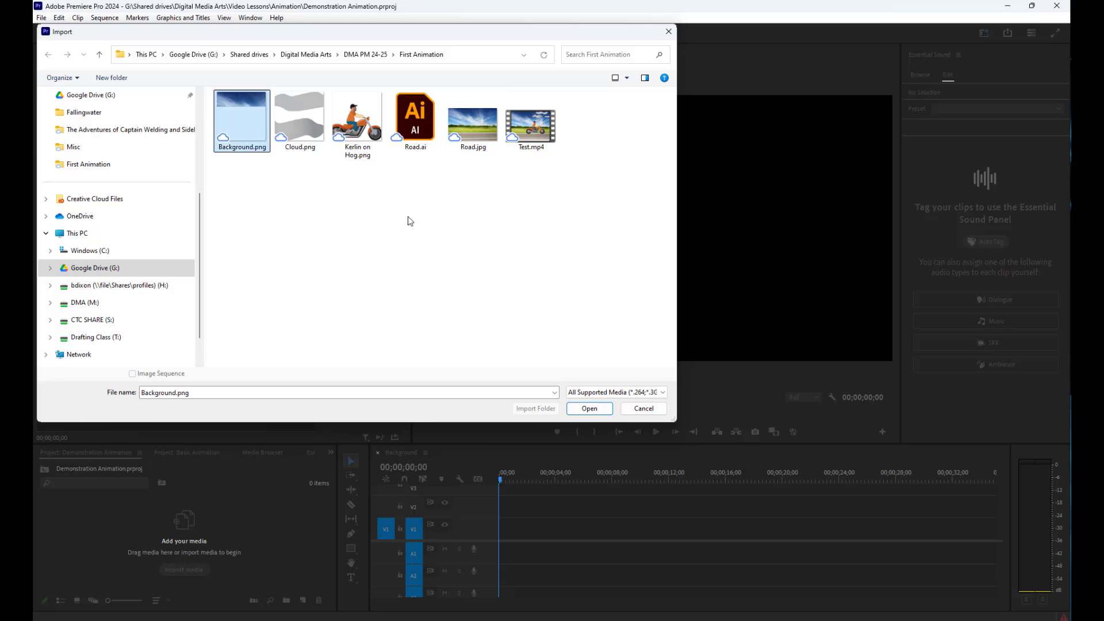
pyautogui.keyDown('ctrl'); pyautogui.click(302, 114); pyautogui.keyUp('ctrl')
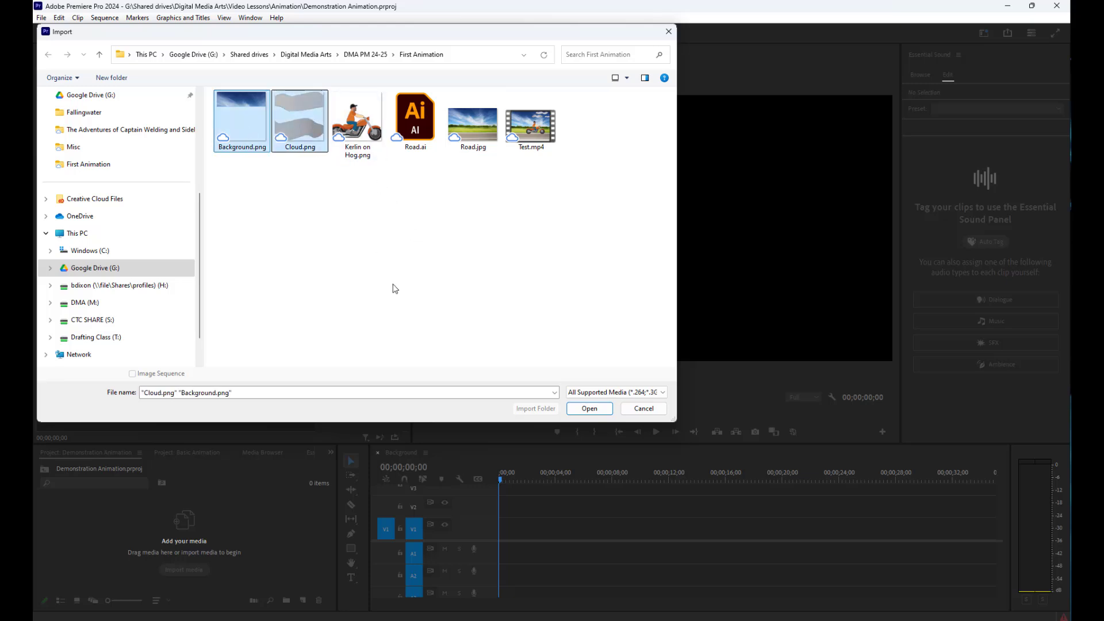
pyautogui.keyDown('ctrl'); pyautogui.click(370, 178); pyautogui.keyUp('ctrl')
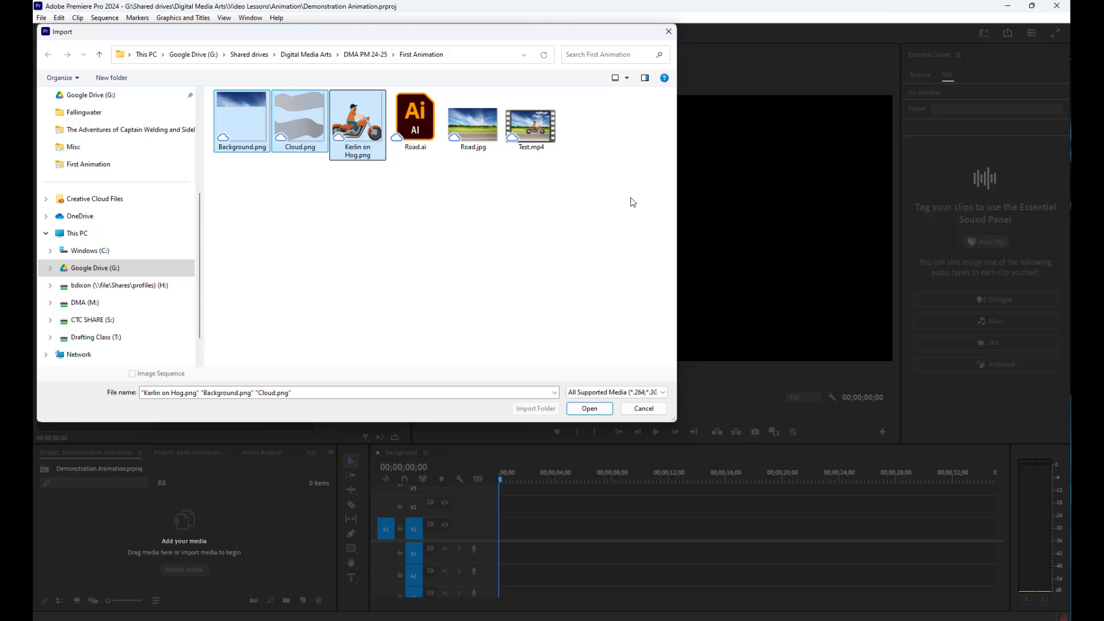
pyautogui.click(582, 410)
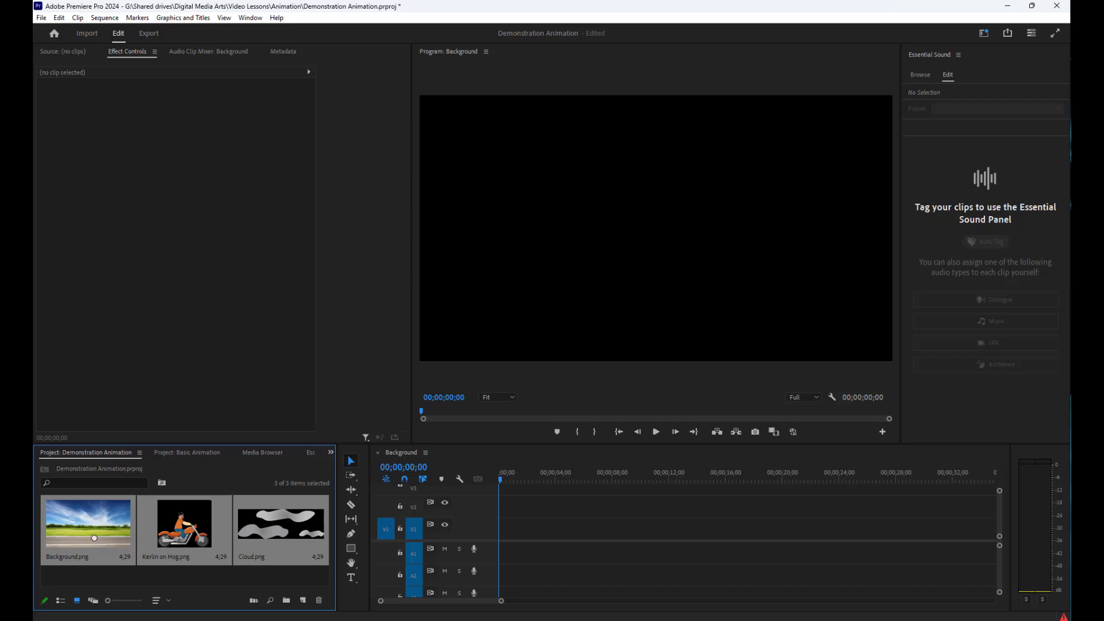
# Place Background.png at the start of track V1 and the motorcycle rider image directly above it on V2
pyautogui.moveTo(94, 539)
pyautogui.mouseDown()
pyautogui.moveTo(127, 521)
pyautogui.moveTo(202, 518)
pyautogui.moveTo(515, 553)
pyautogui.moveTo(108, 543)
pyautogui.mouseUp()
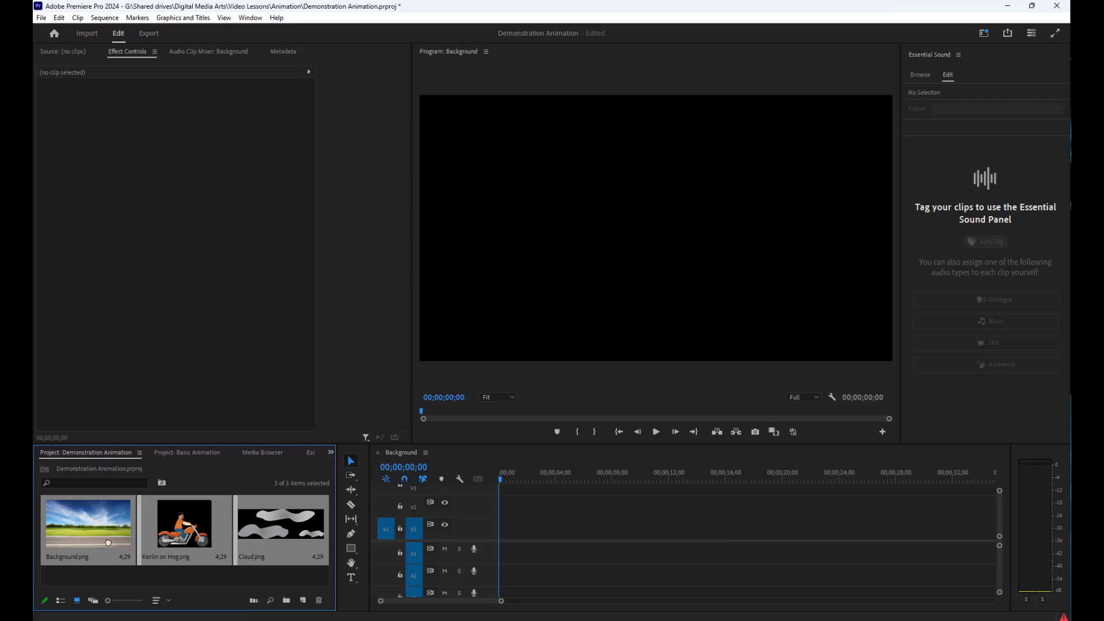
pyautogui.click(96, 576)
pyautogui.click(95, 539)
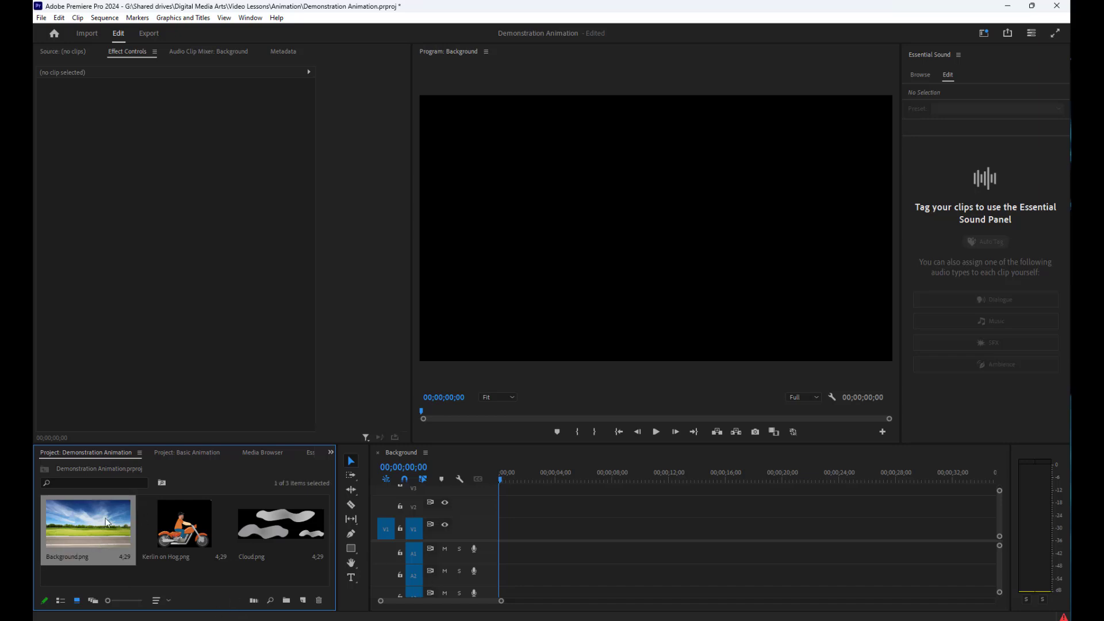
pyautogui.moveTo(82, 523); pyautogui.dragTo(486, 544)
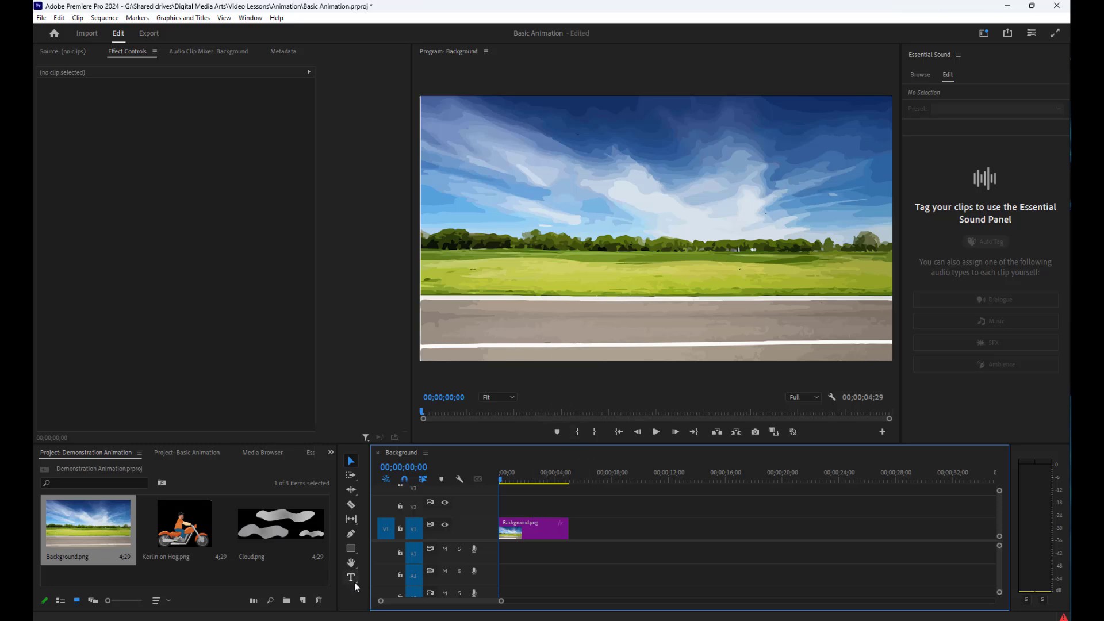
pyautogui.click(185, 522)
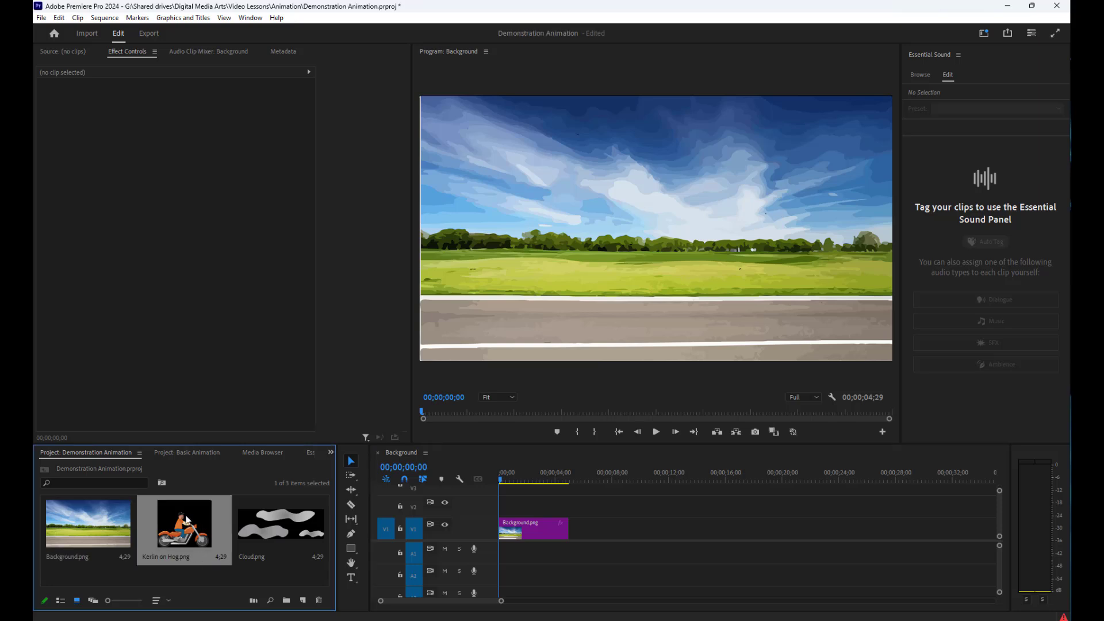
pyautogui.moveTo(185, 521); pyautogui.dragTo(506, 508)
pyautogui.click(589, 582)
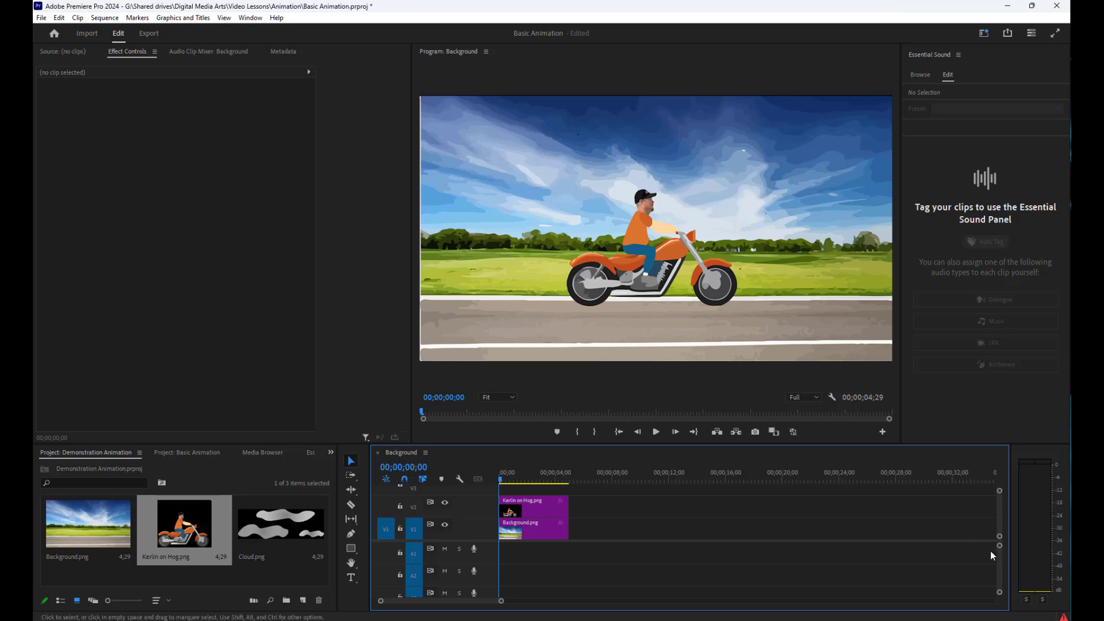
# Make more room for the video tracks, place Cloud.png at the start of V3, and play the sequence
pyautogui.moveTo(1000, 546); pyautogui.dragTo(999, 557)
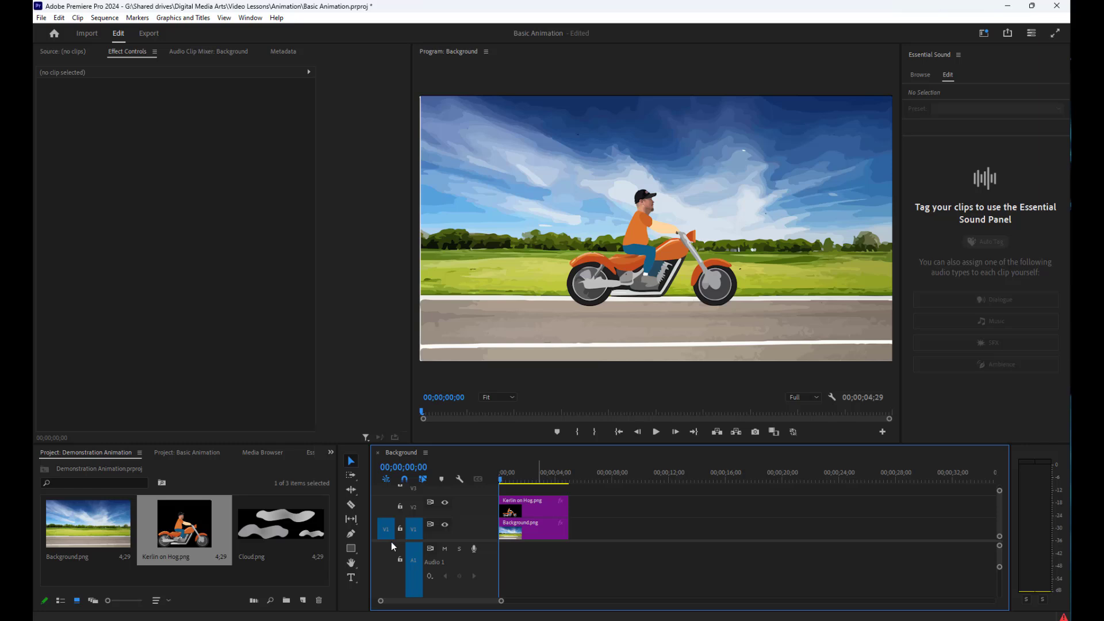
pyautogui.moveTo(394, 542); pyautogui.dragTo(391, 567)
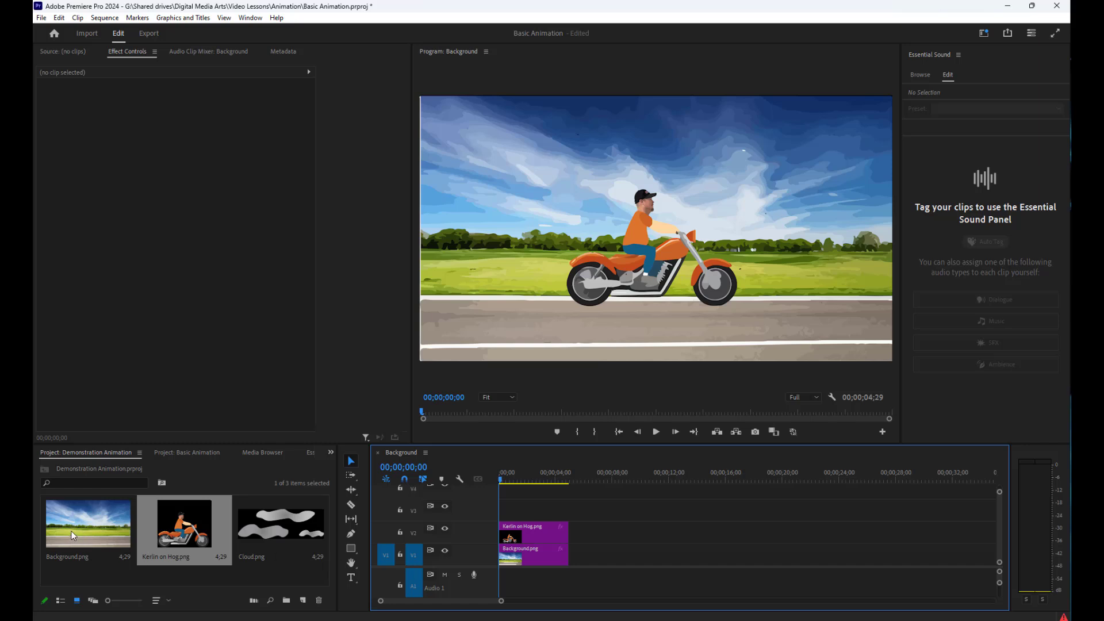
pyautogui.moveTo(268, 534); pyautogui.dragTo(507, 513)
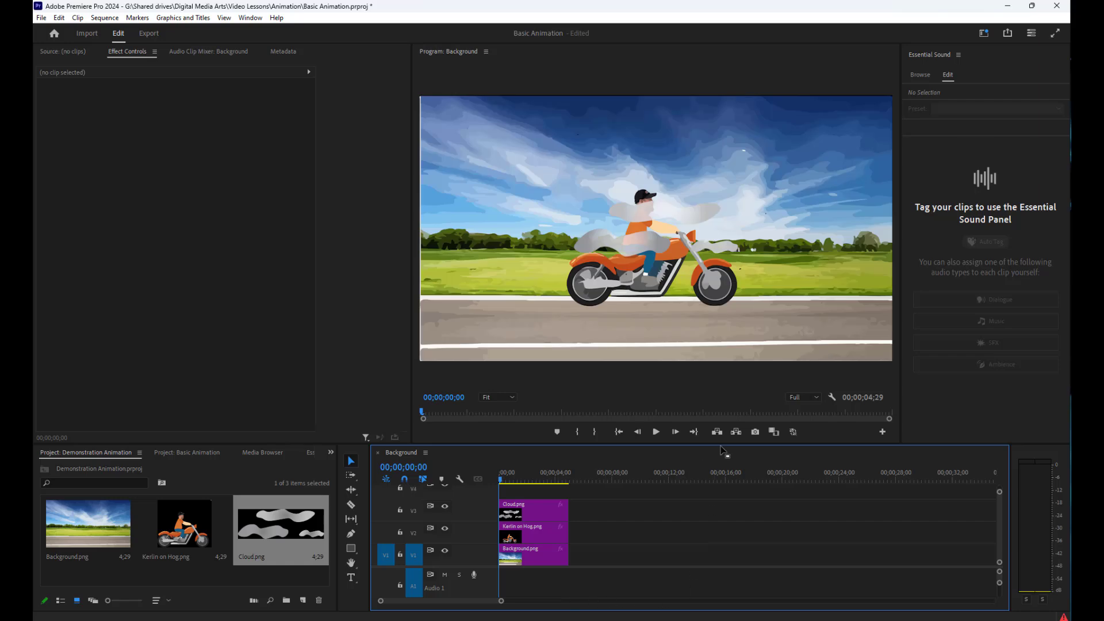
pyautogui.click(656, 432)
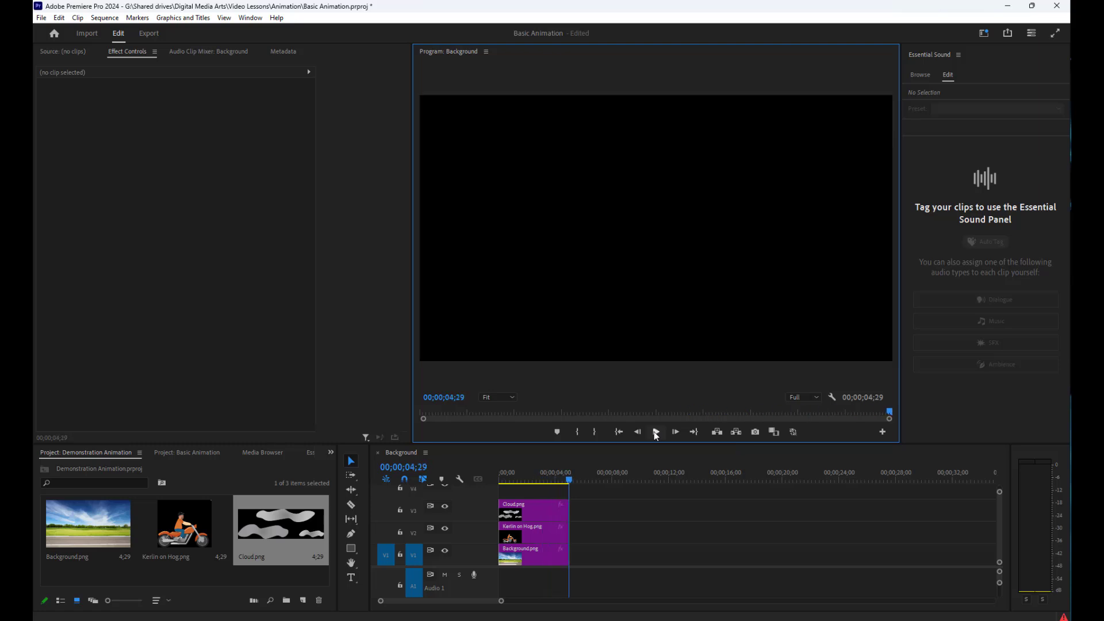
pyautogui.click(656, 432)
# Select the clips on all three tracks with the Track Select Forward tool and extend their ends together to about 00;00;10;16
pyautogui.click(351, 477)
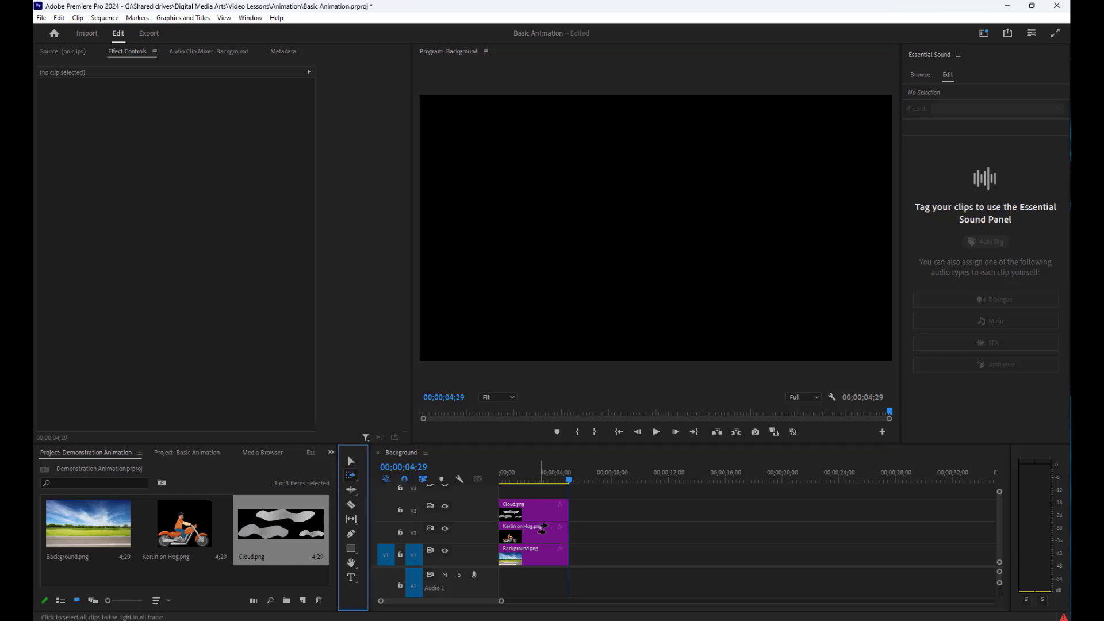
pyautogui.click(565, 506)
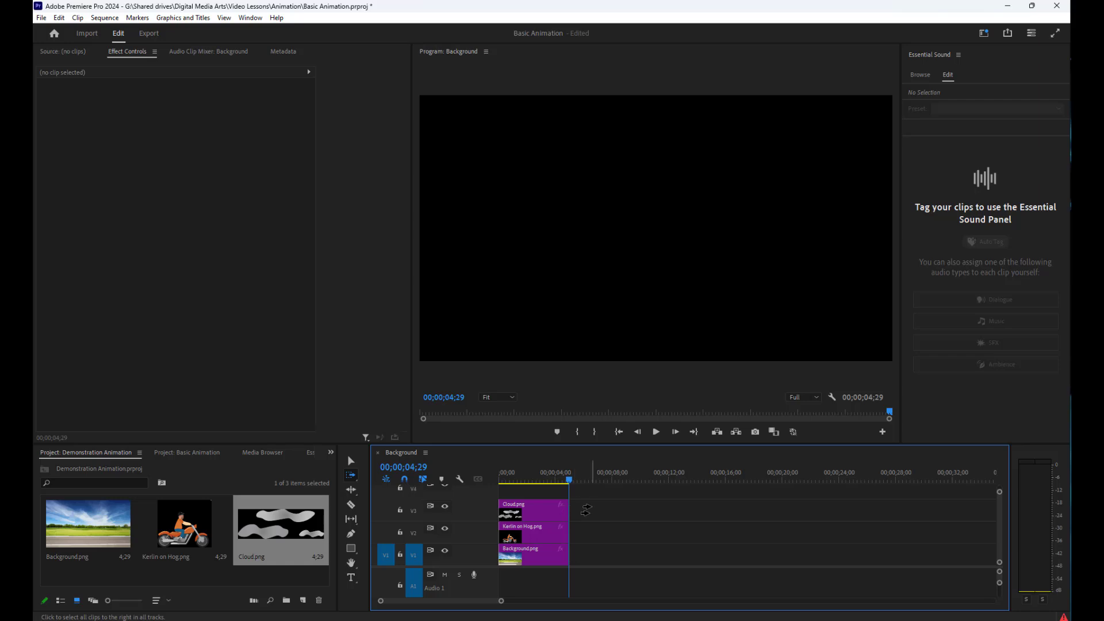
pyautogui.moveTo(571, 488); pyautogui.dragTo(708, 492)
pyautogui.click(571, 519)
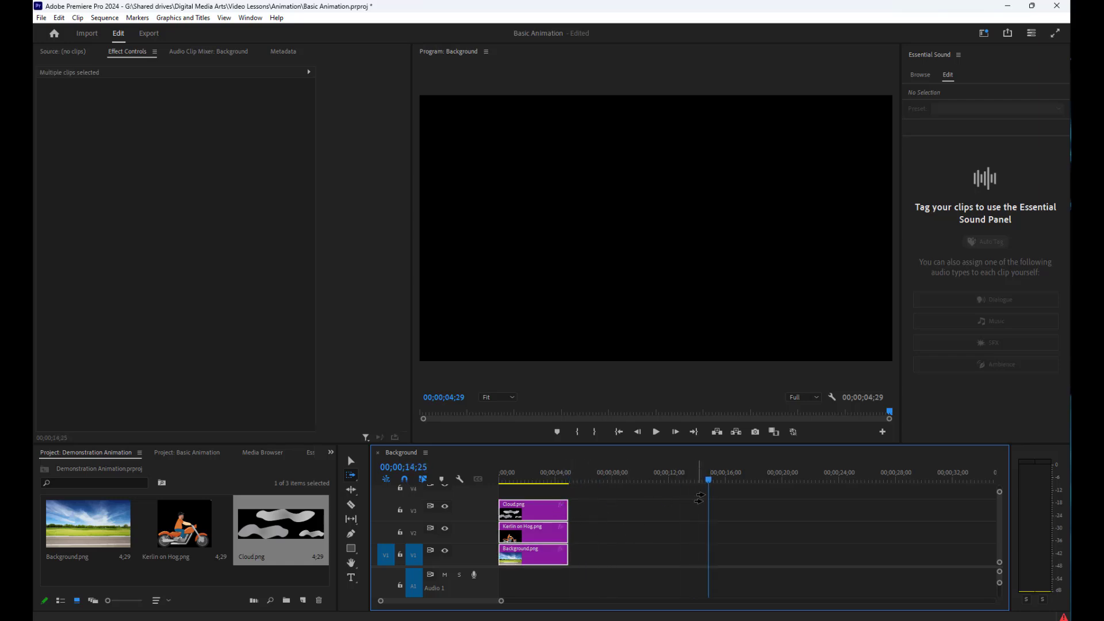
pyautogui.moveTo(710, 482); pyautogui.dragTo(578, 490)
pyautogui.click(573, 511)
pyautogui.click(525, 511)
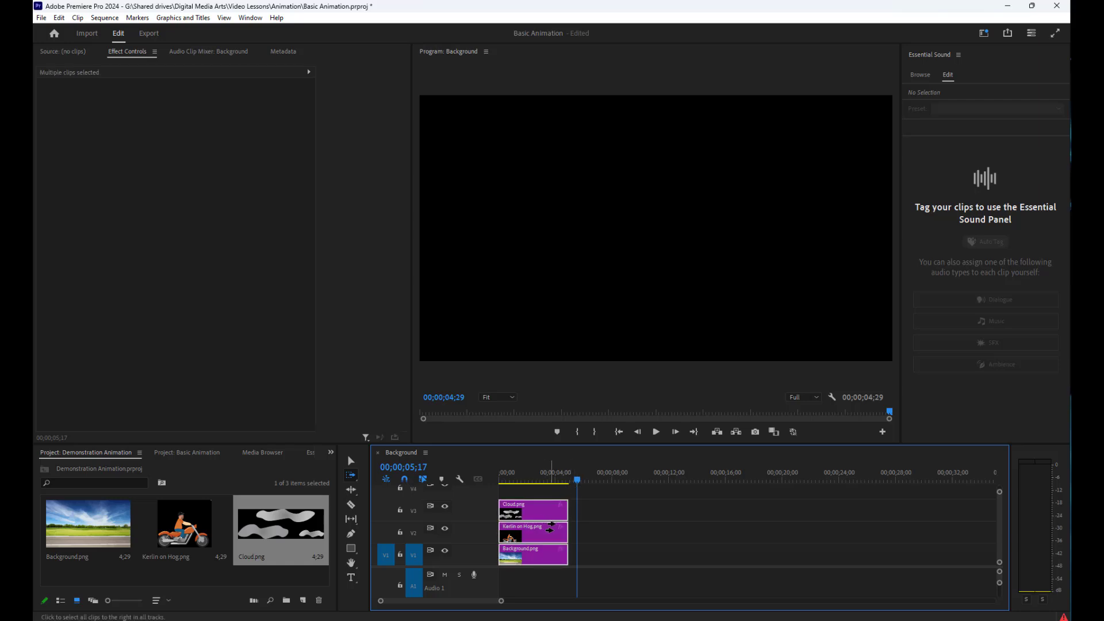
pyautogui.click(574, 508)
pyautogui.click(538, 515)
pyautogui.click(351, 462)
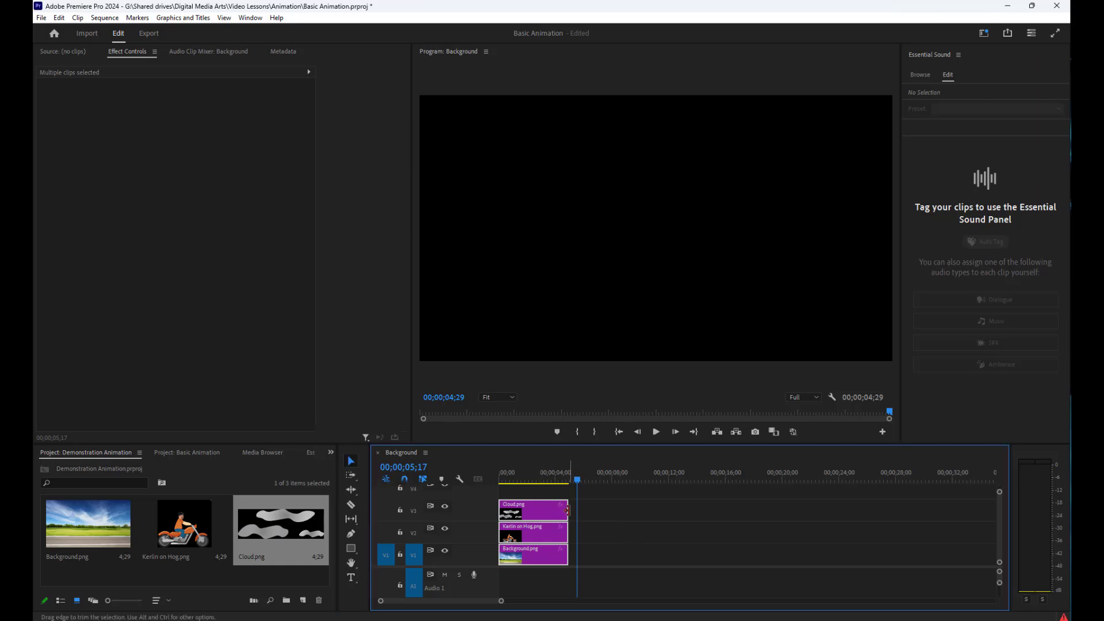
pyautogui.moveTo(567, 510); pyautogui.dragTo(648, 500)
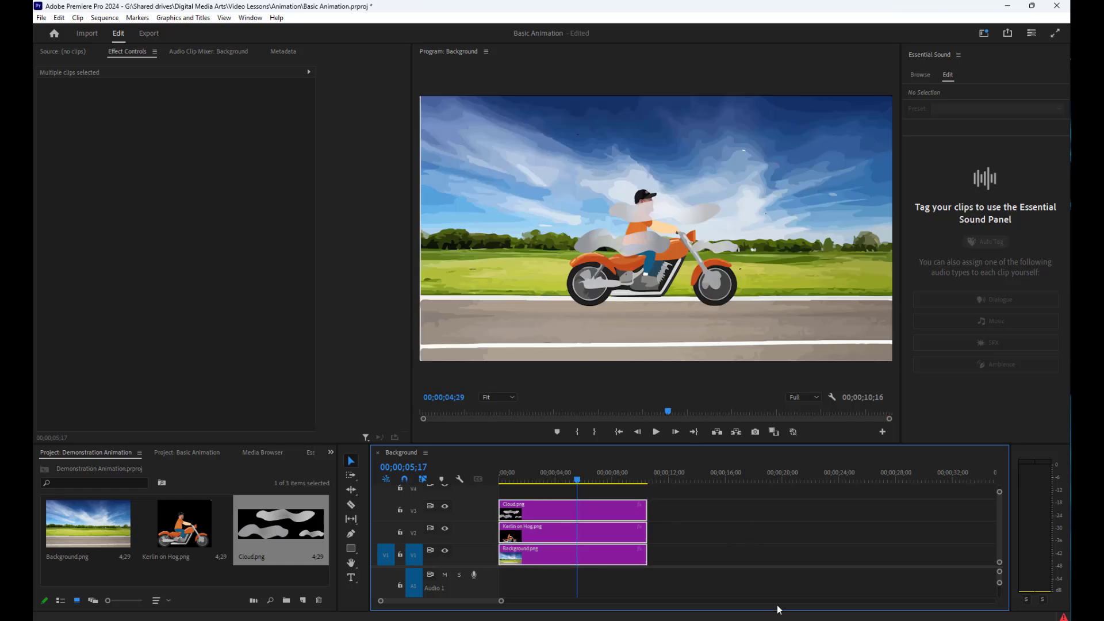
pyautogui.click(752, 583)
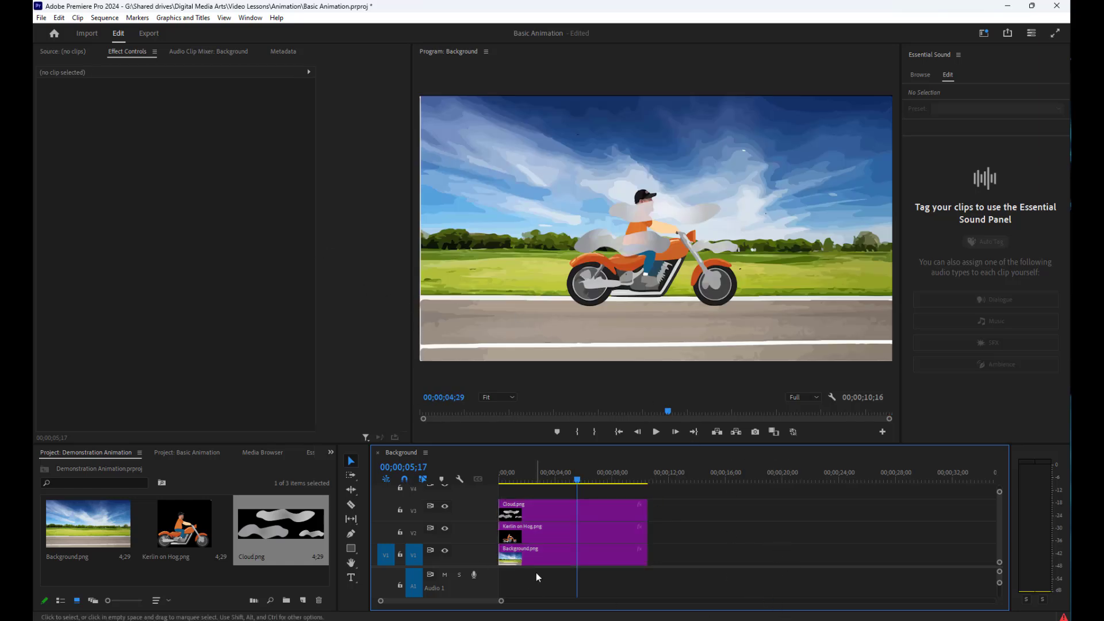
# Move the playhead to 00;00;07;11 and select the clips on V3, V2 and V1 in turn to view their effect properties
pyautogui.moveTo(577, 480); pyautogui.dragTo(603, 488)
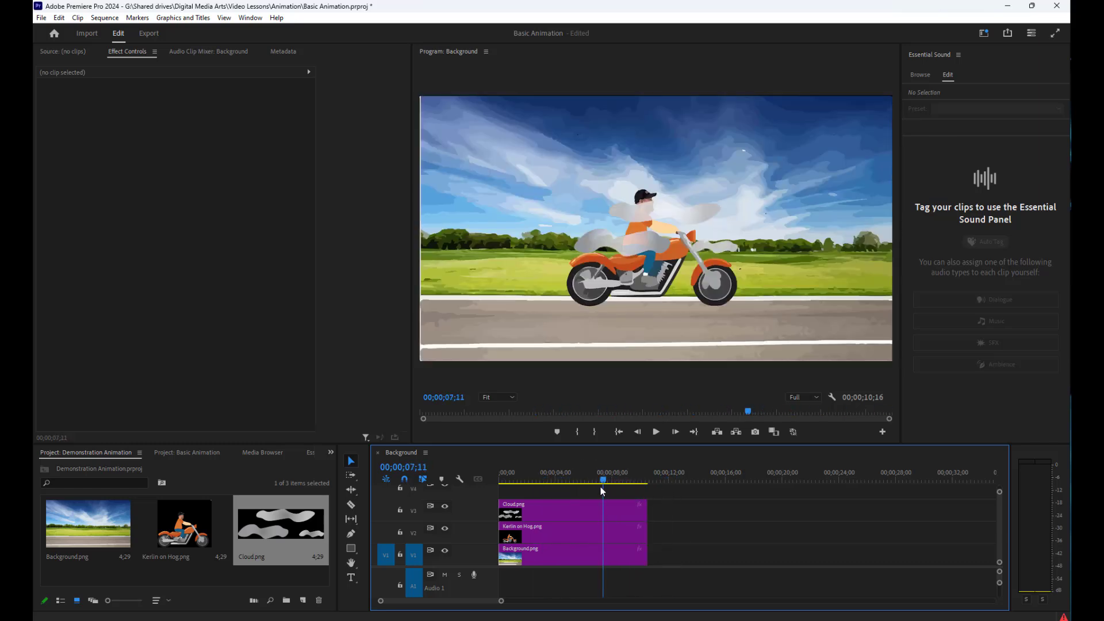
pyautogui.click(563, 515)
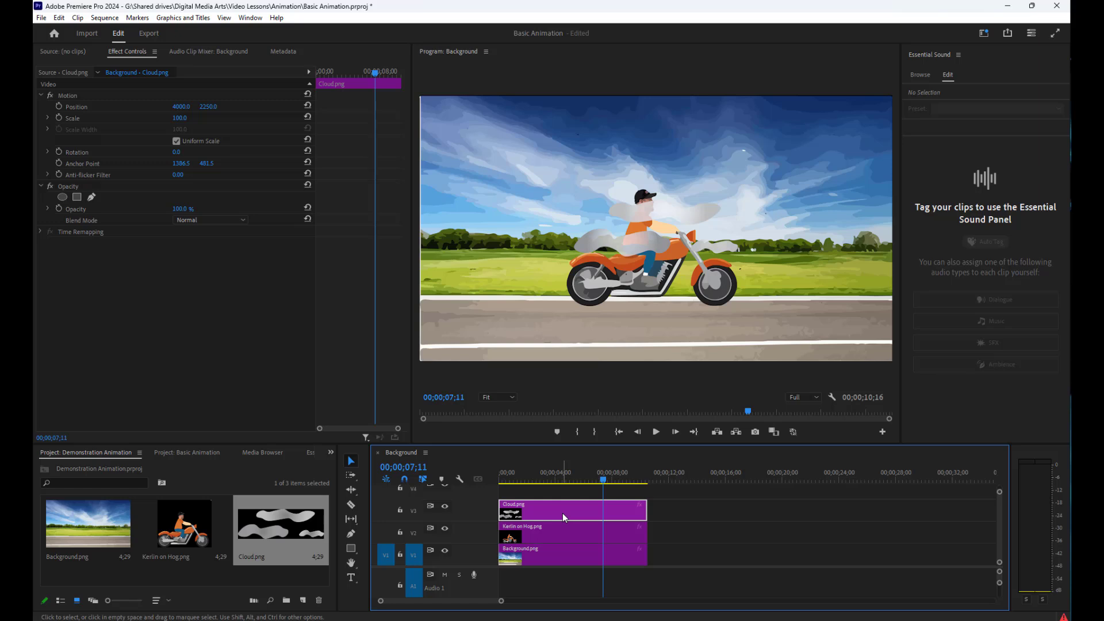
pyautogui.click(566, 537)
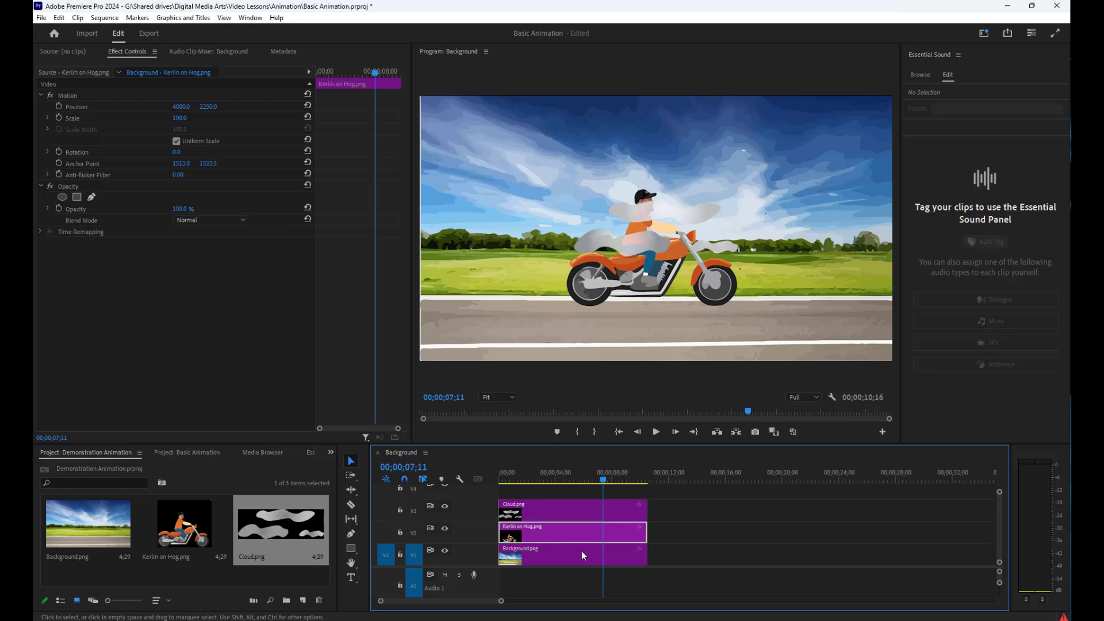
pyautogui.click(577, 556)
pyautogui.click(566, 517)
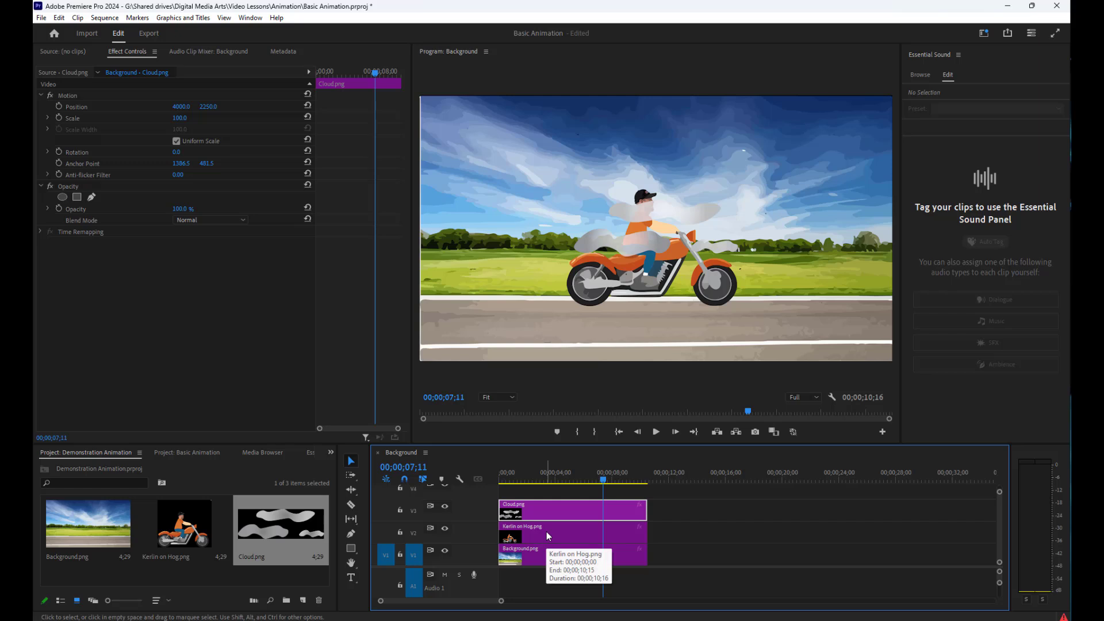
# Shift the motorcycle rider clip on V2 to end at 00;00;12;06, and extend Cloud.png and Background.png to 00;00;13;15
pyautogui.moveTo(548, 536); pyautogui.dragTo(571, 536)
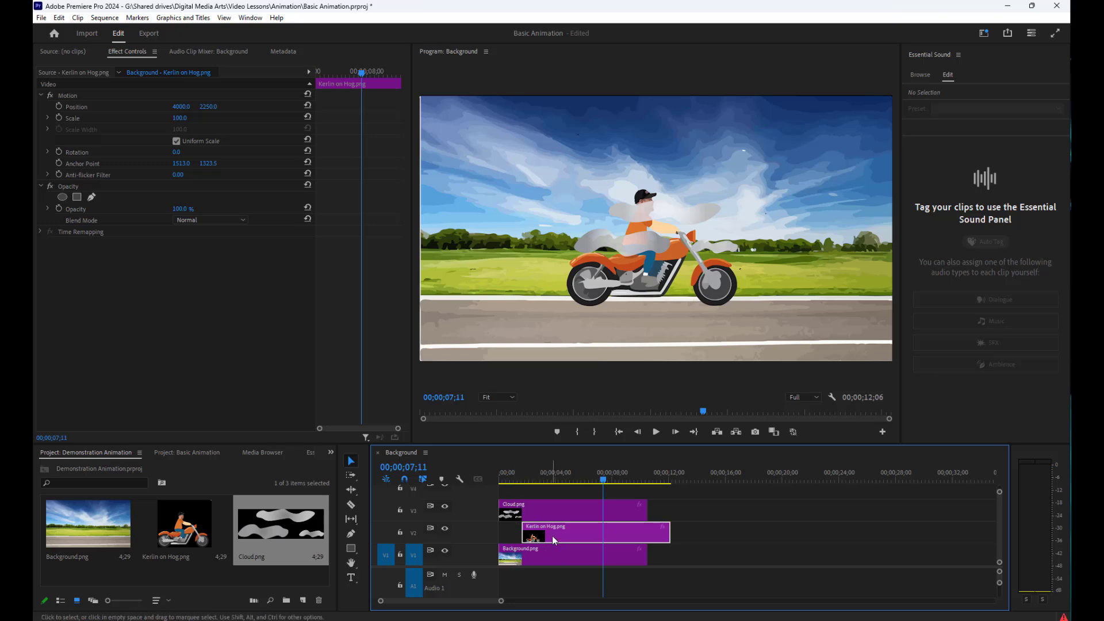
pyautogui.click(647, 513)
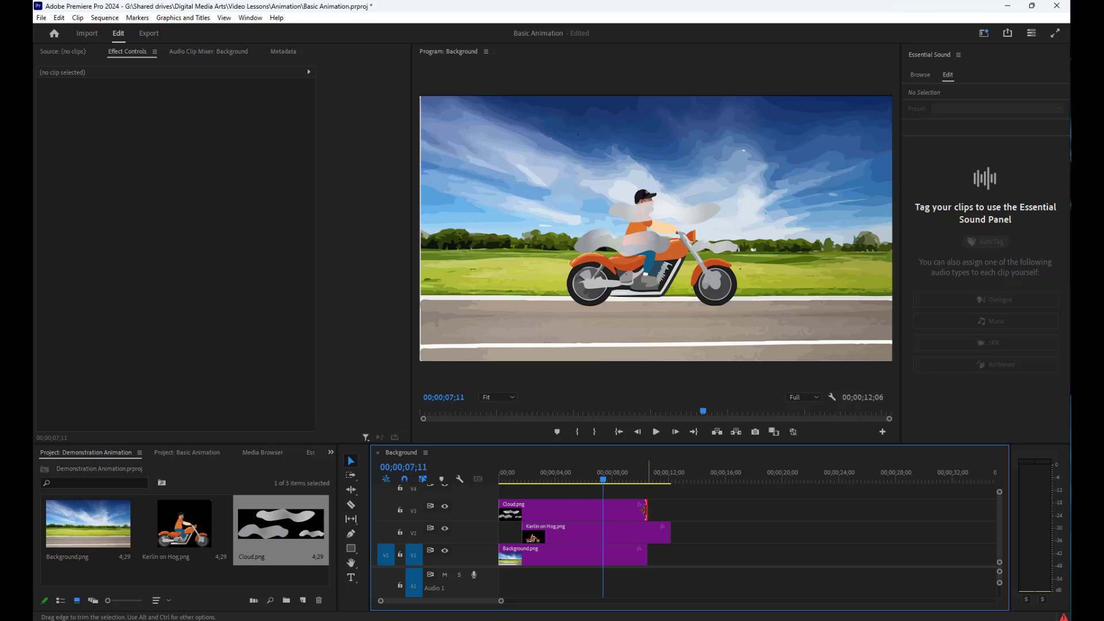
pyautogui.moveTo(647, 513); pyautogui.dragTo(688, 509)
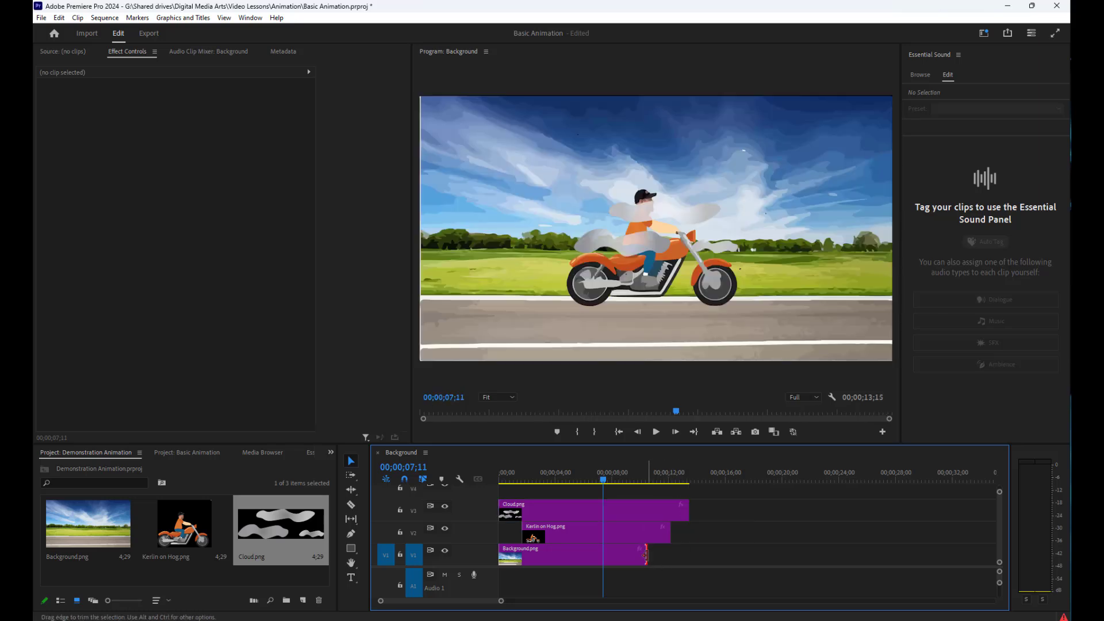
pyautogui.moveTo(647, 555); pyautogui.dragTo(688, 555)
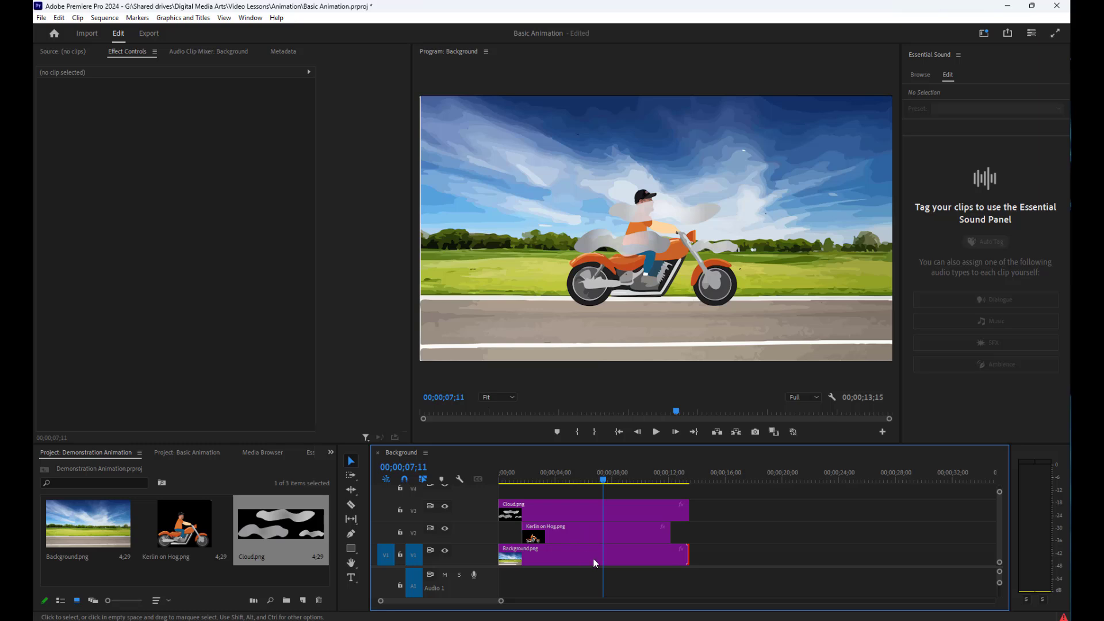
# Select the Cloud.png clip on V3 and show its Motion properties in Effect Controls
pyautogui.click(540, 507)
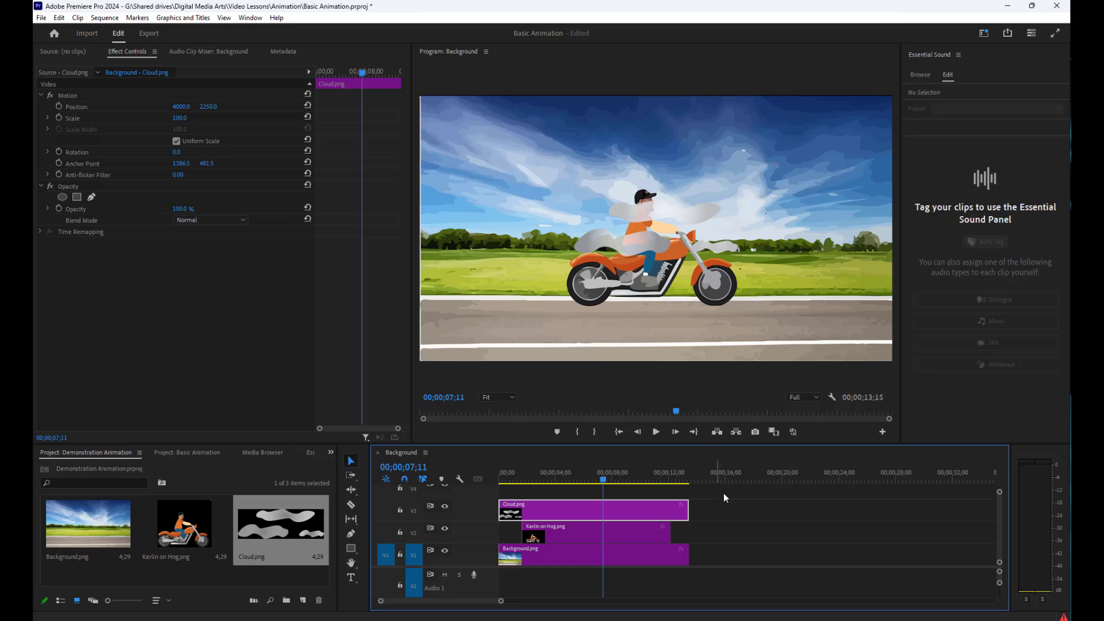
pyautogui.click(740, 553)
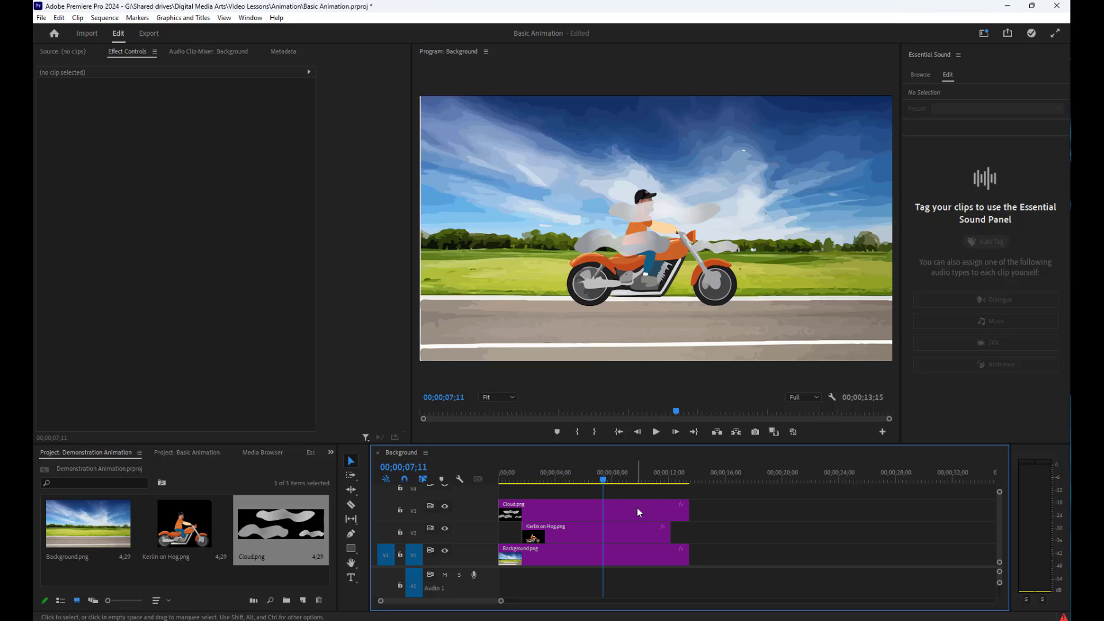
pyautogui.click(637, 508)
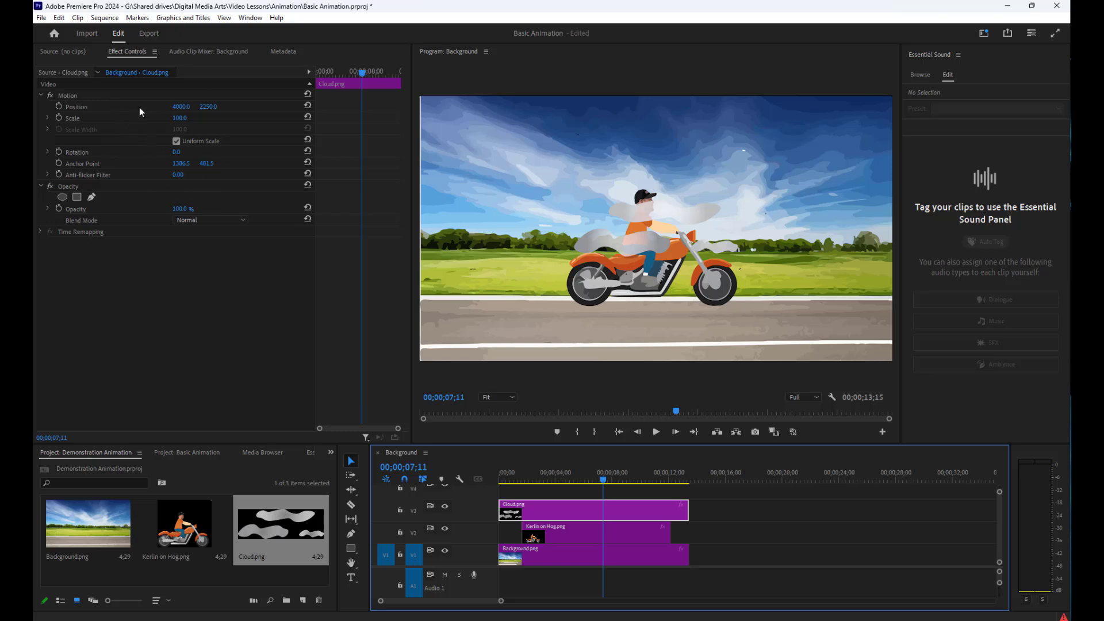
pyautogui.click(47, 52)
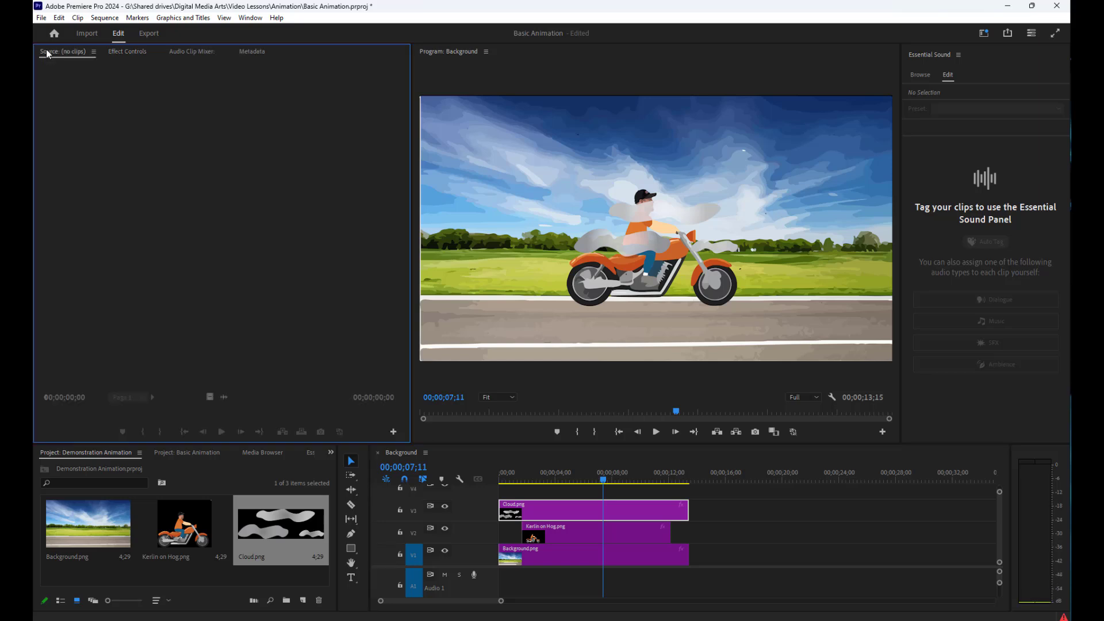
pyautogui.click(126, 52)
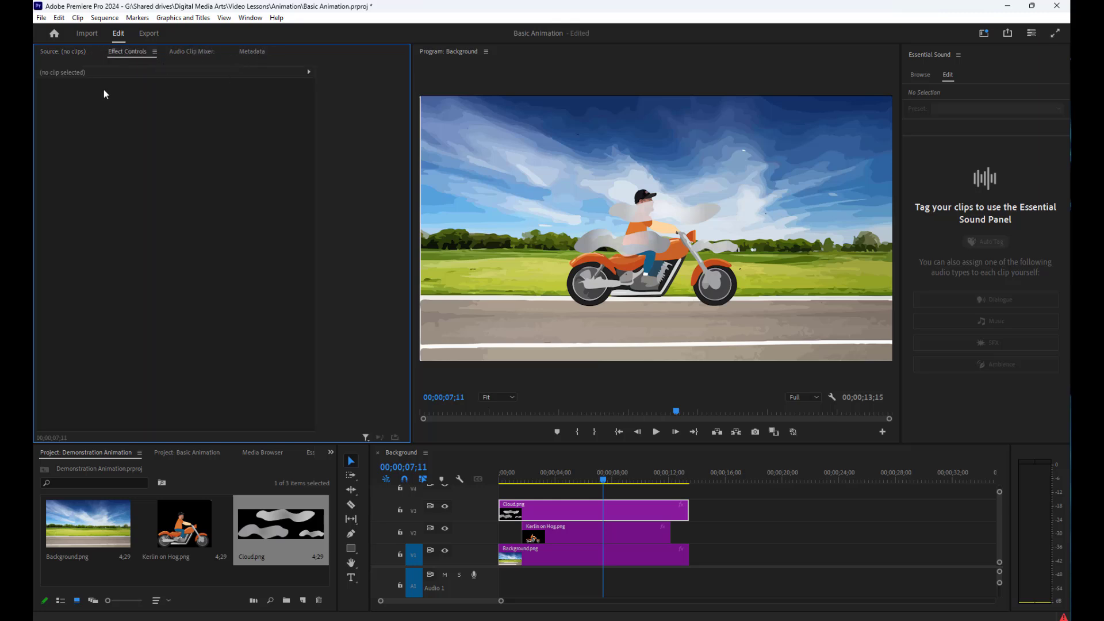
pyautogui.click(578, 509)
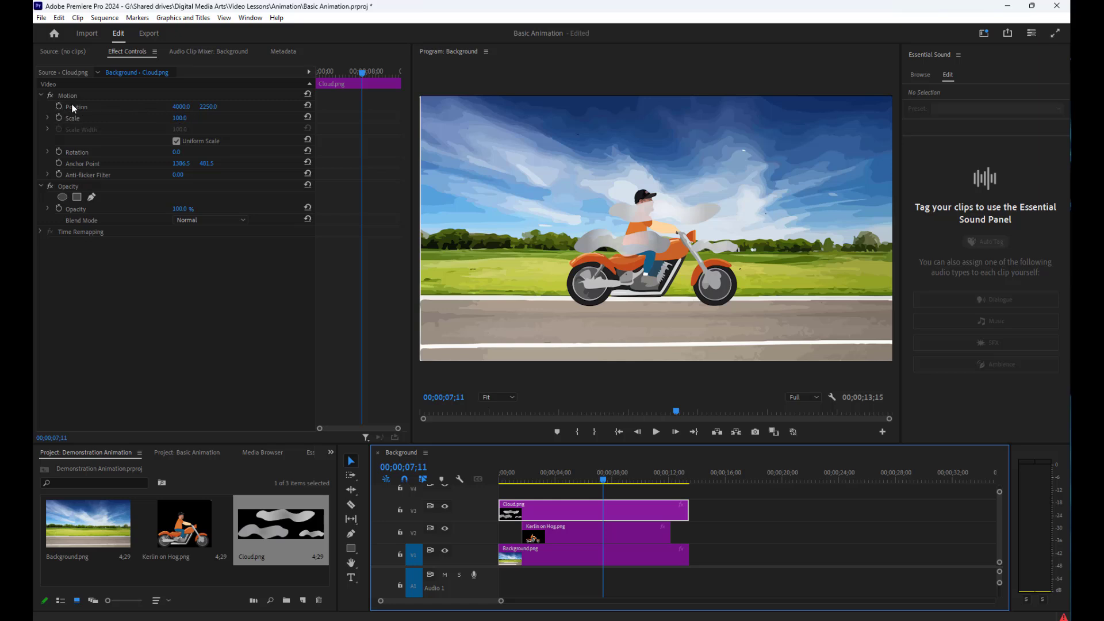
# Try horizontal Position values of 5000, 1000 and 8000 for the Cloud.png clip
pyautogui.click(181, 111)
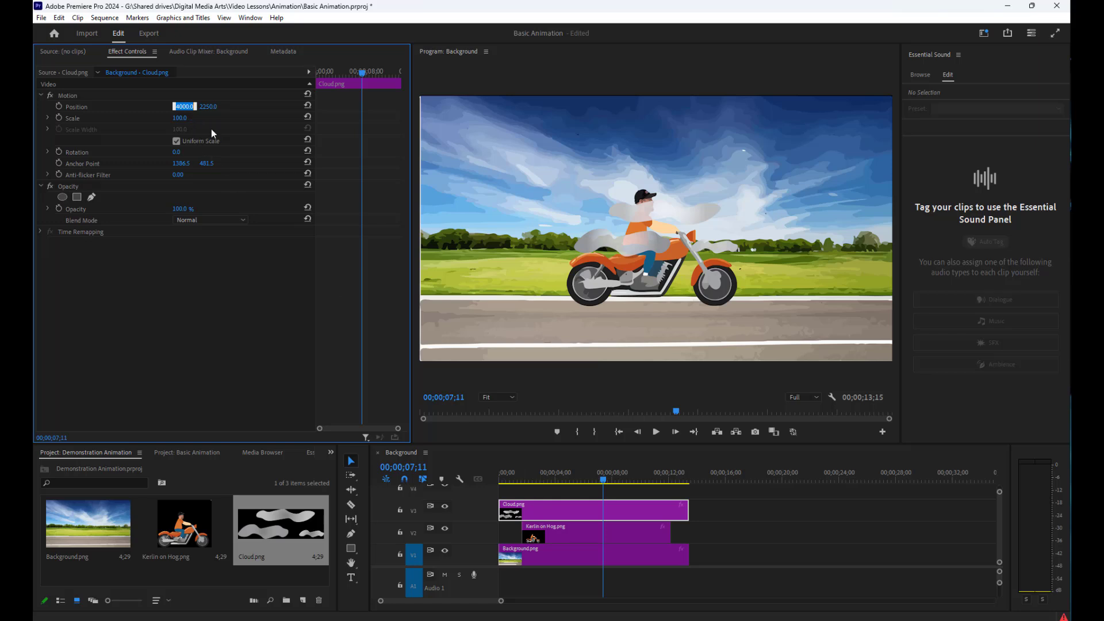
pyautogui.write('5000')
pyautogui.press('Return')
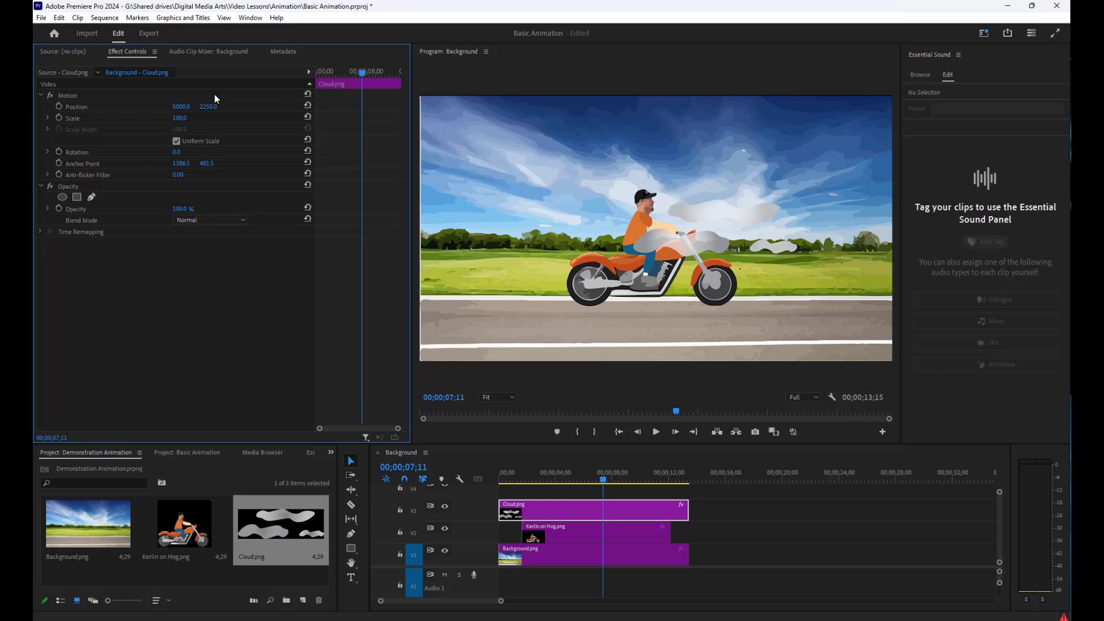
pyautogui.click(183, 107)
pyautogui.write('1000')
pyautogui.press('Return')
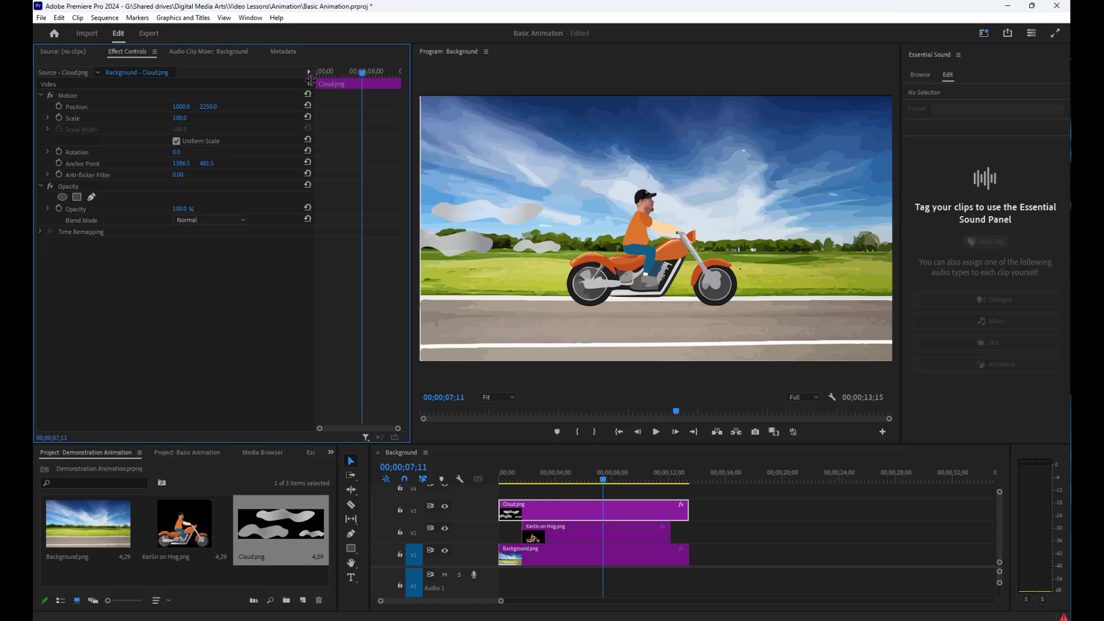
pyautogui.click(176, 108)
pyautogui.press('Return')
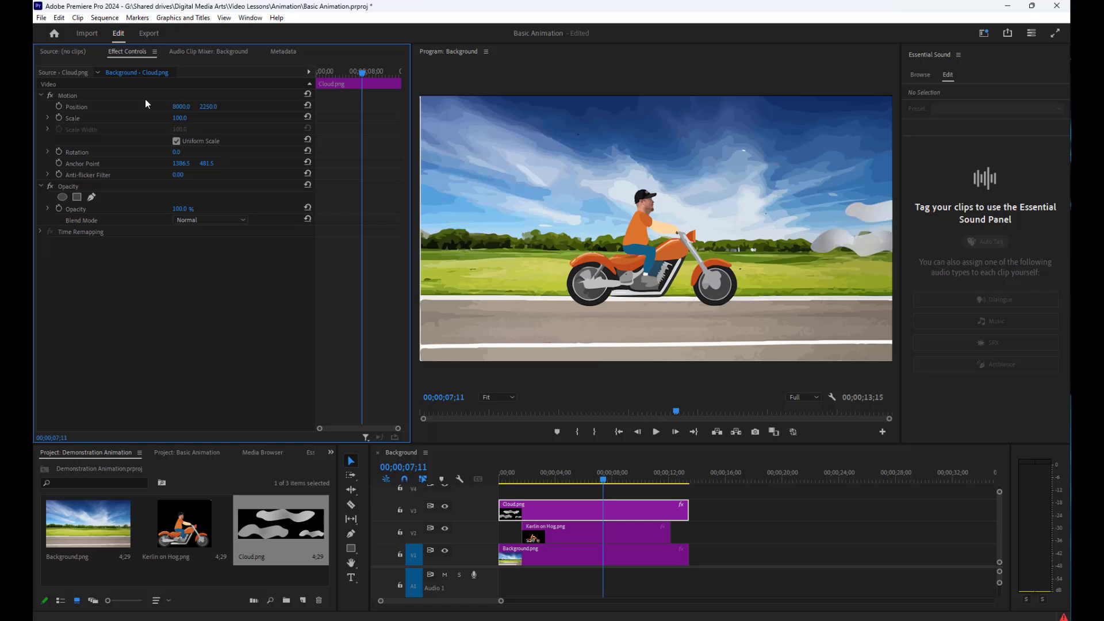
# Set Cloud.png's horizontal Position to 6000 and, after trying 300 and 500, its vertical Position to 700
pyautogui.click(170, 106)
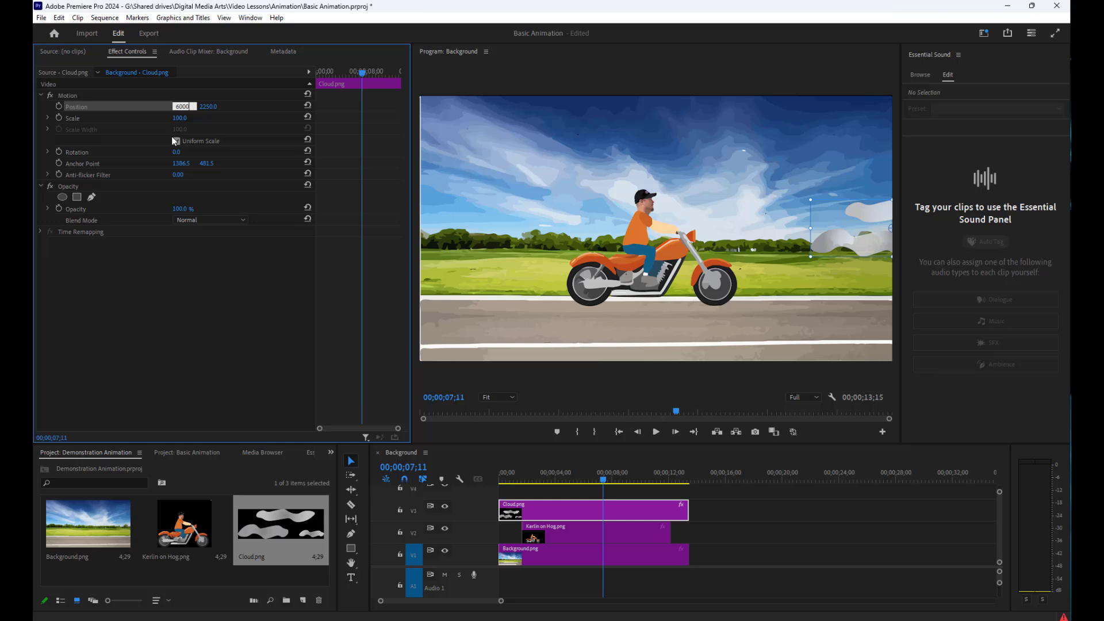
pyautogui.write('6000')
pyautogui.press('Return')
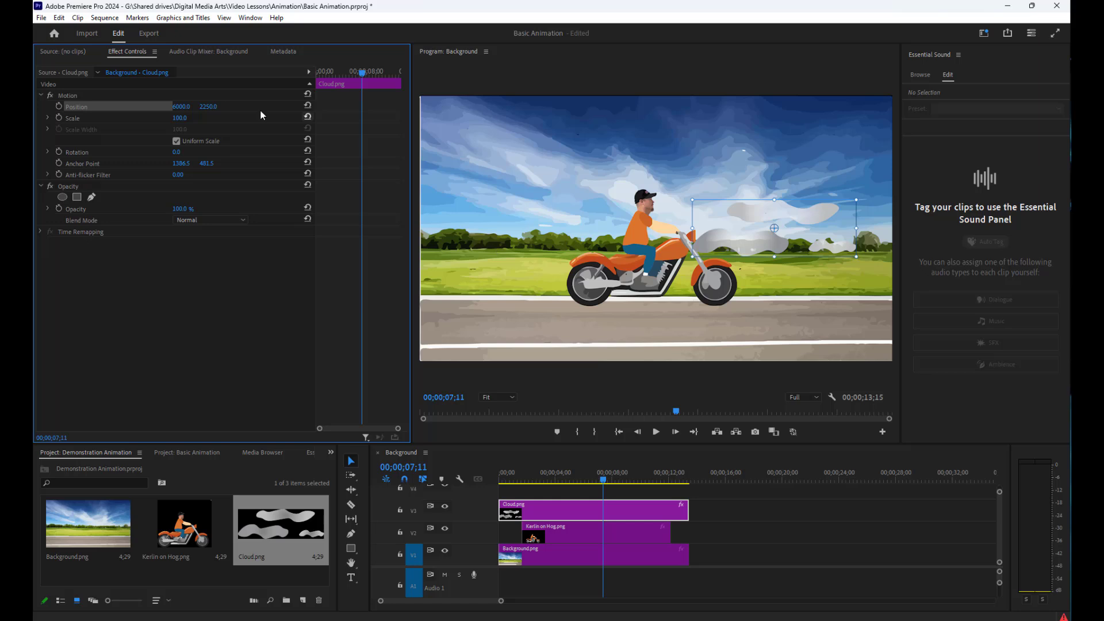
pyautogui.click(211, 107)
pyautogui.press('Return')
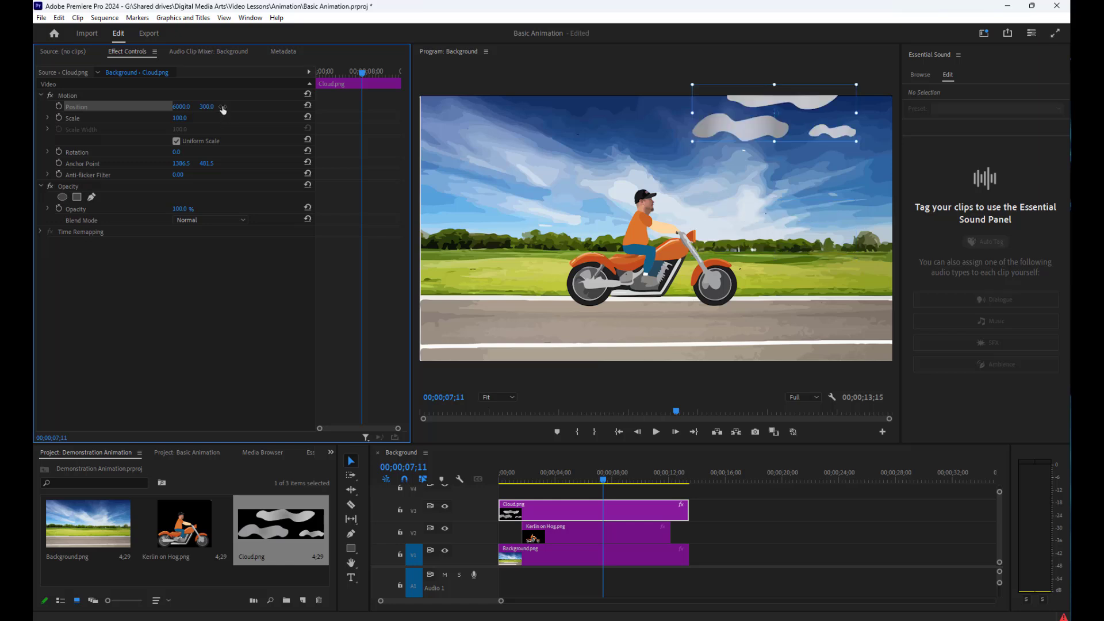
pyautogui.click(209, 106)
pyautogui.write('500')
pyautogui.press('Return')
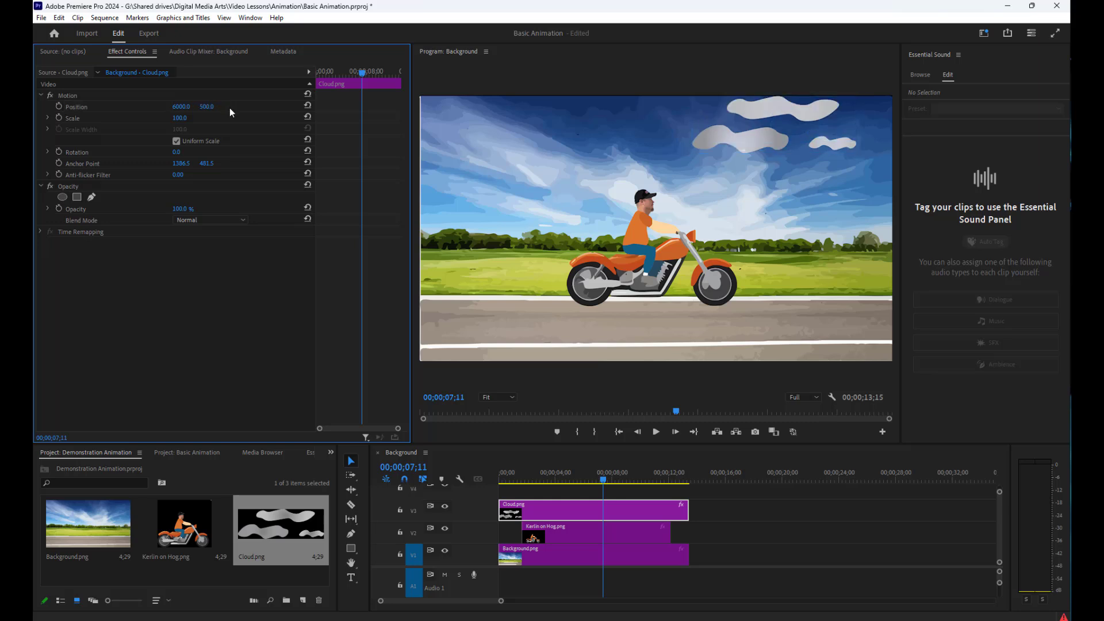
pyautogui.click(207, 106)
pyautogui.write('700')
pyautogui.press('Return')
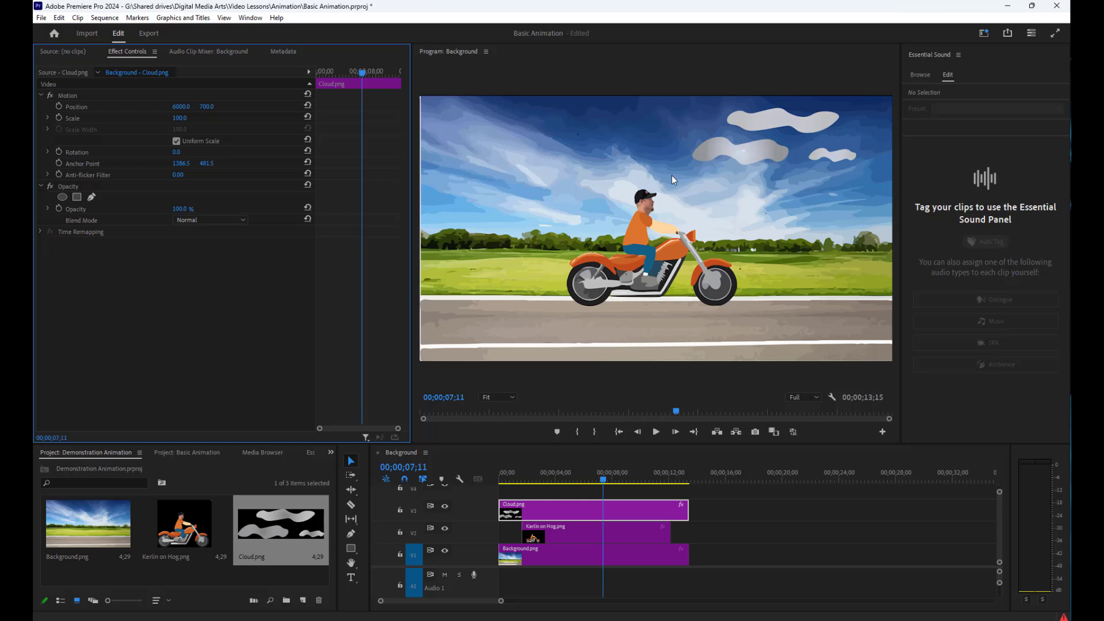
# Play the sequence from start to end, and turn on Position keyframing for Cloud.png at 00;00;13;15
pyautogui.click(619, 432)
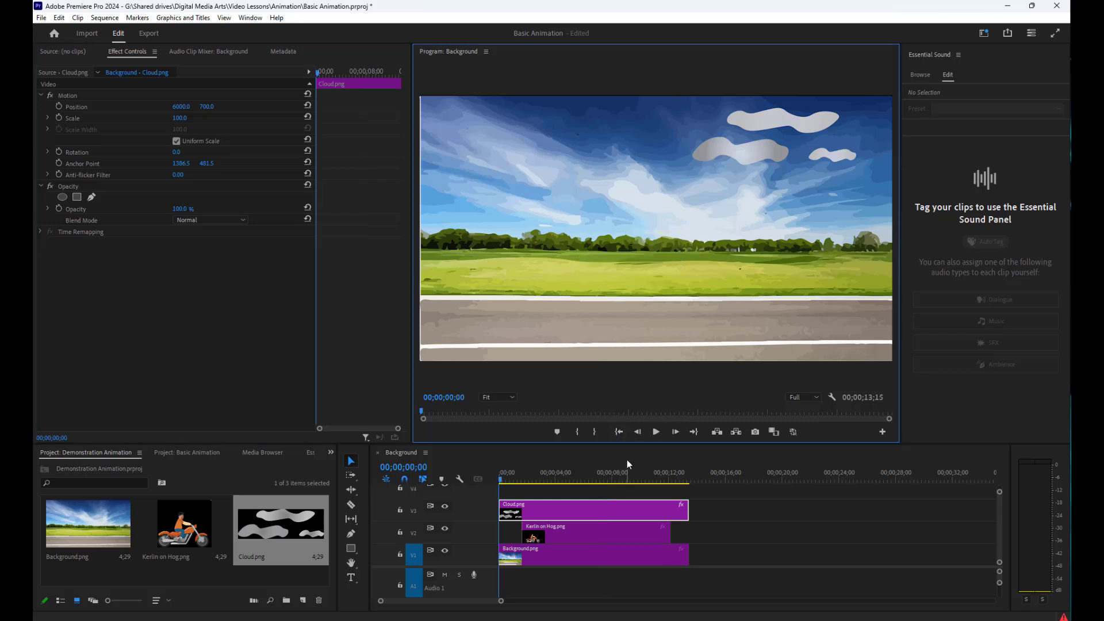
pyautogui.click(656, 434)
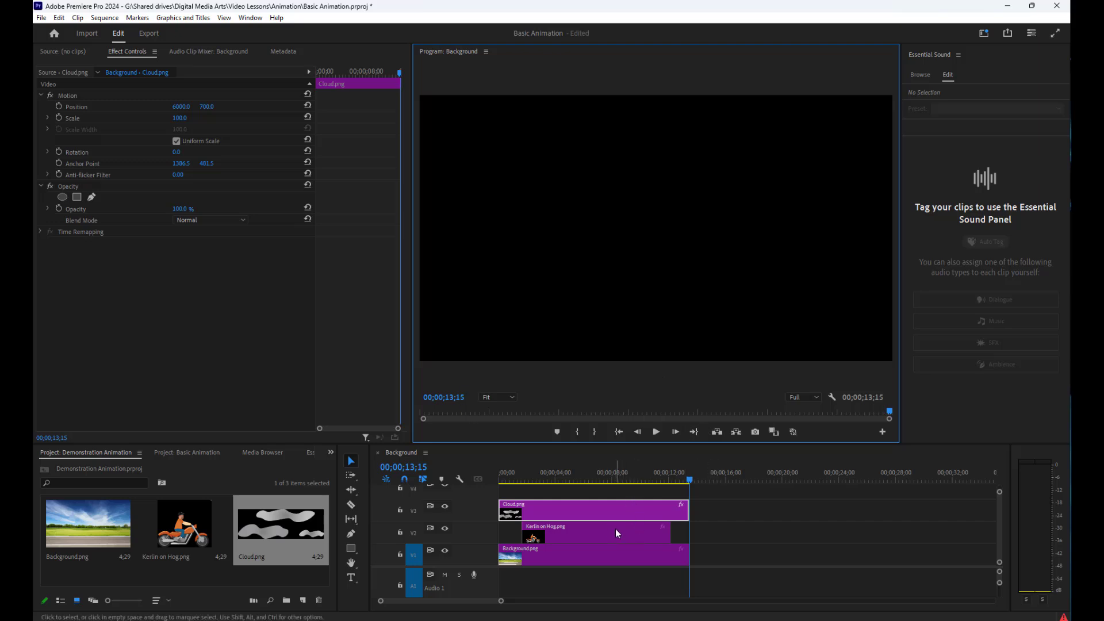
pyautogui.click(605, 513)
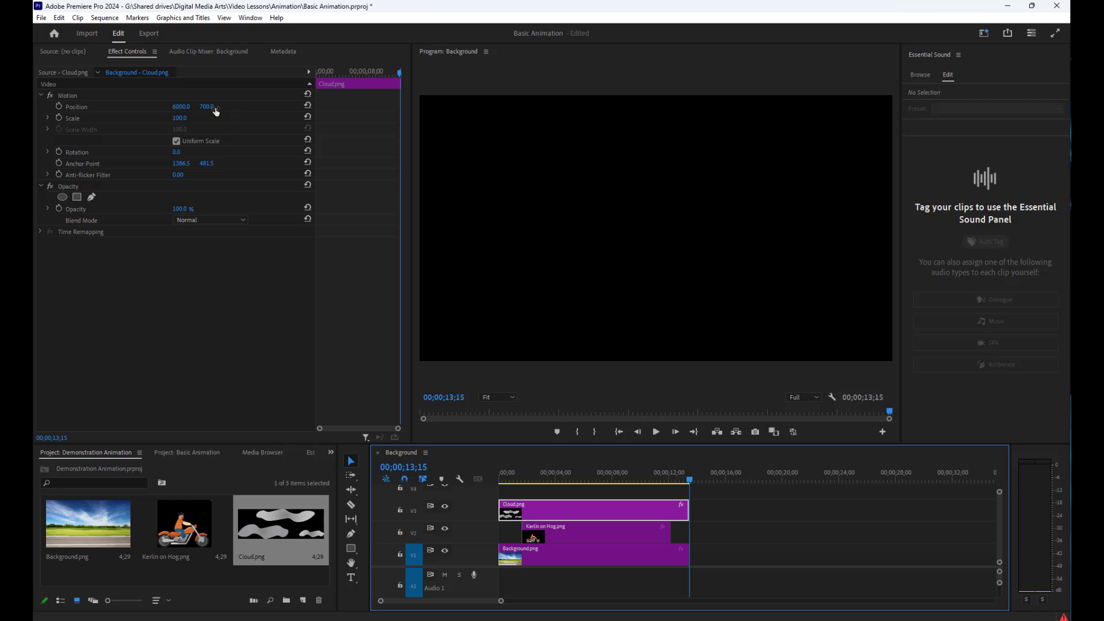
pyautogui.click(59, 106)
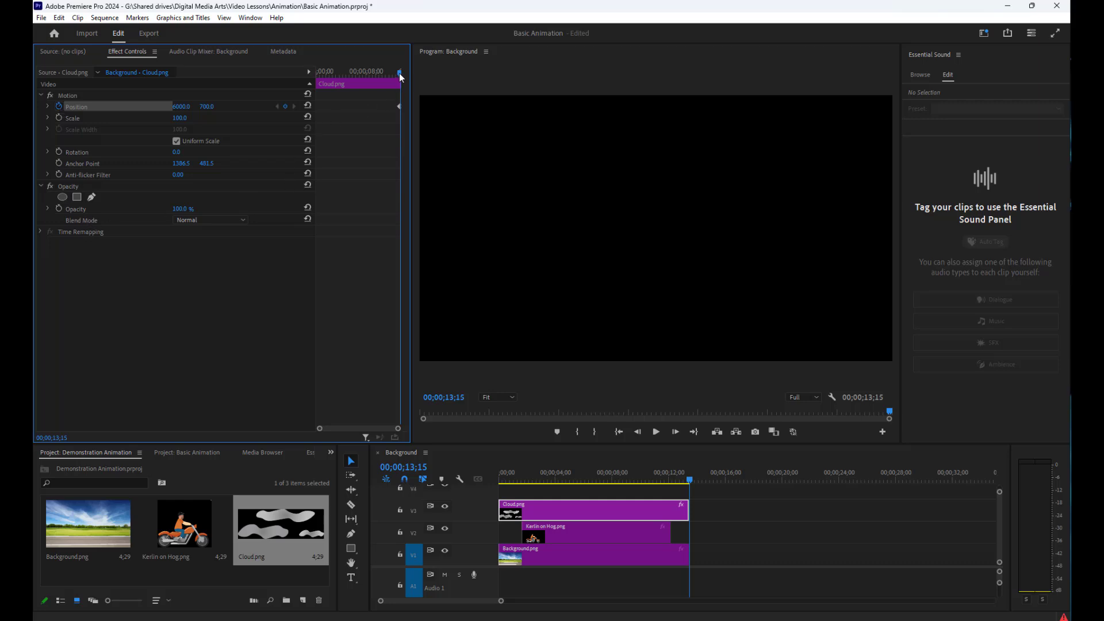
# Move the playhead to 00;00;13;10, set Cloud.png's Position to 5200, 650 there, and play the sequence from the start
pyautogui.moveTo(399, 74); pyautogui.dragTo(316, 84)
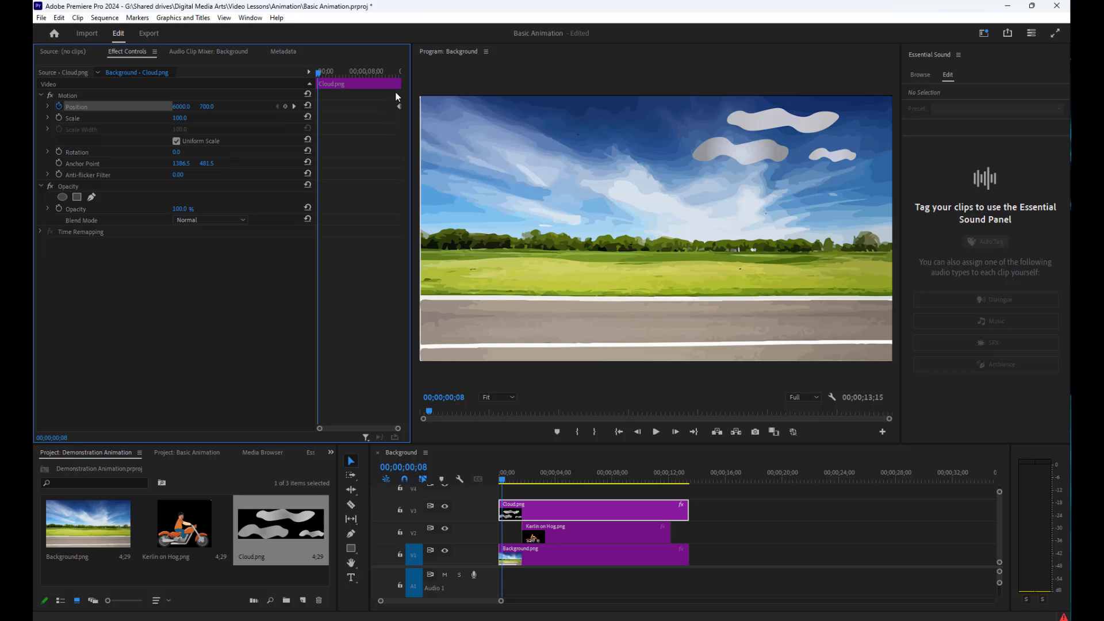
pyautogui.moveTo(318, 76); pyautogui.dragTo(313, 77)
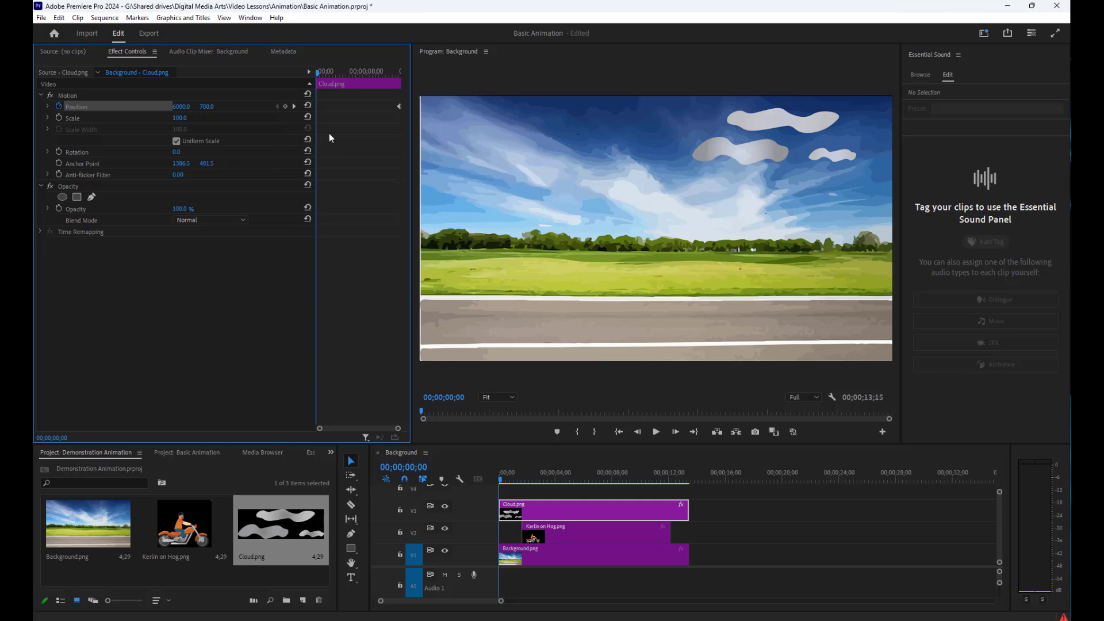
pyautogui.click(331, 80)
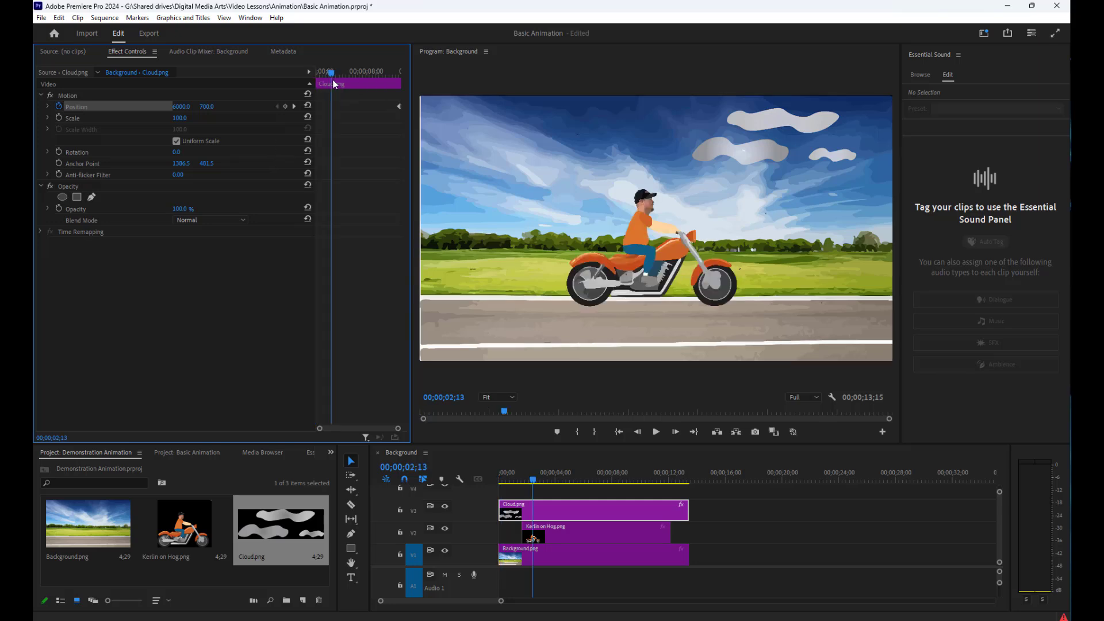
pyautogui.moveTo(334, 84); pyautogui.dragTo(401, 86)
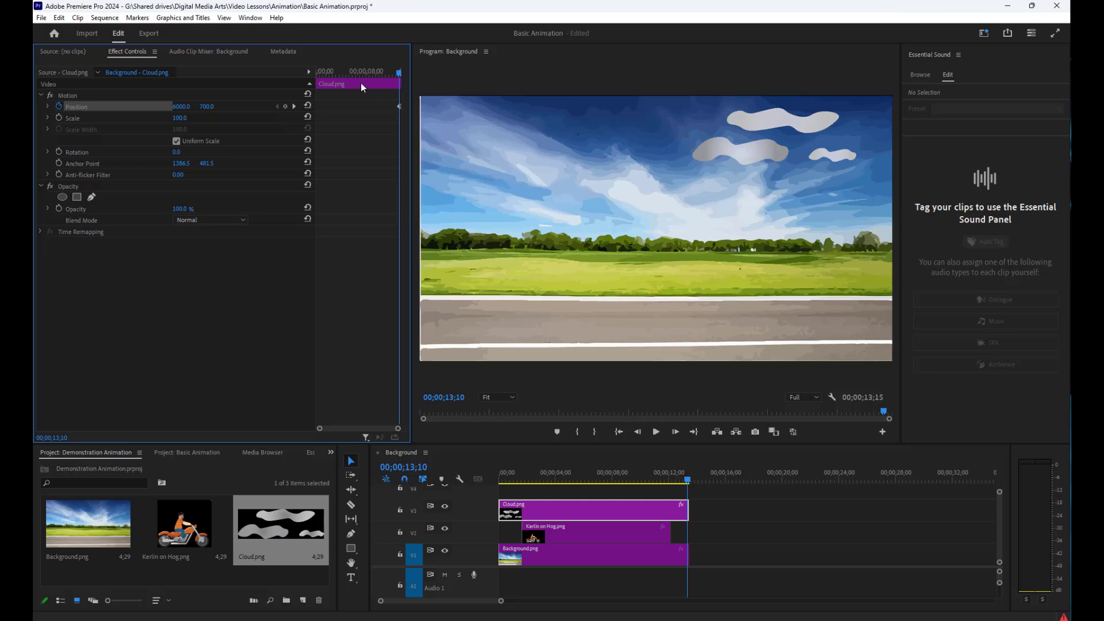
pyautogui.click(184, 106)
pyautogui.write('5200')
pyautogui.press('Tab')
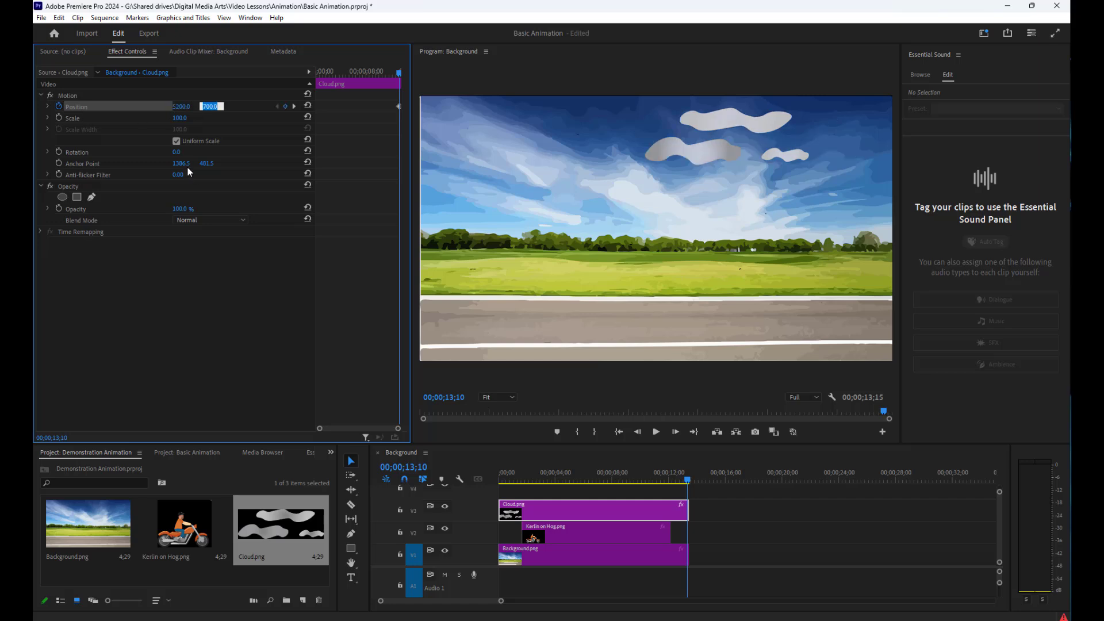
pyautogui.write('650')
pyautogui.press('Return')
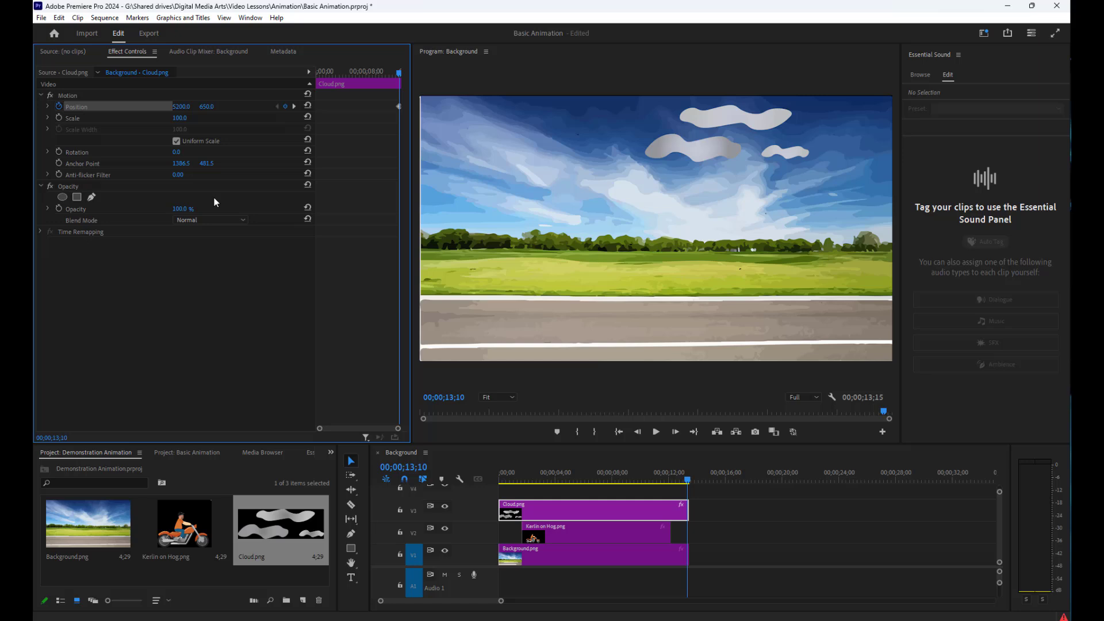
pyautogui.click(619, 432)
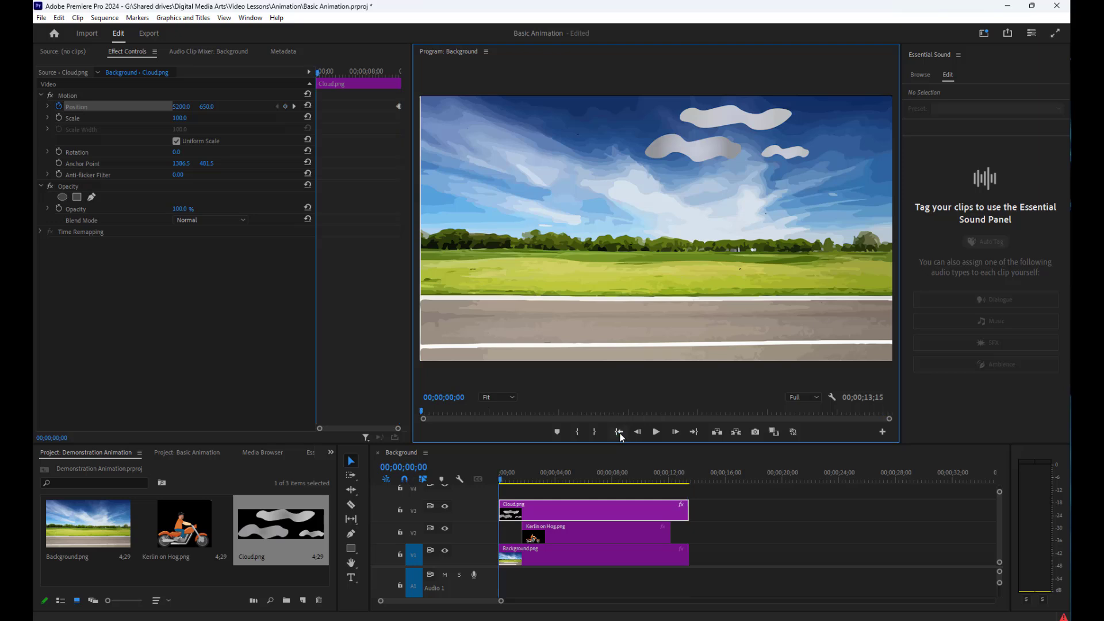
pyautogui.click(657, 432)
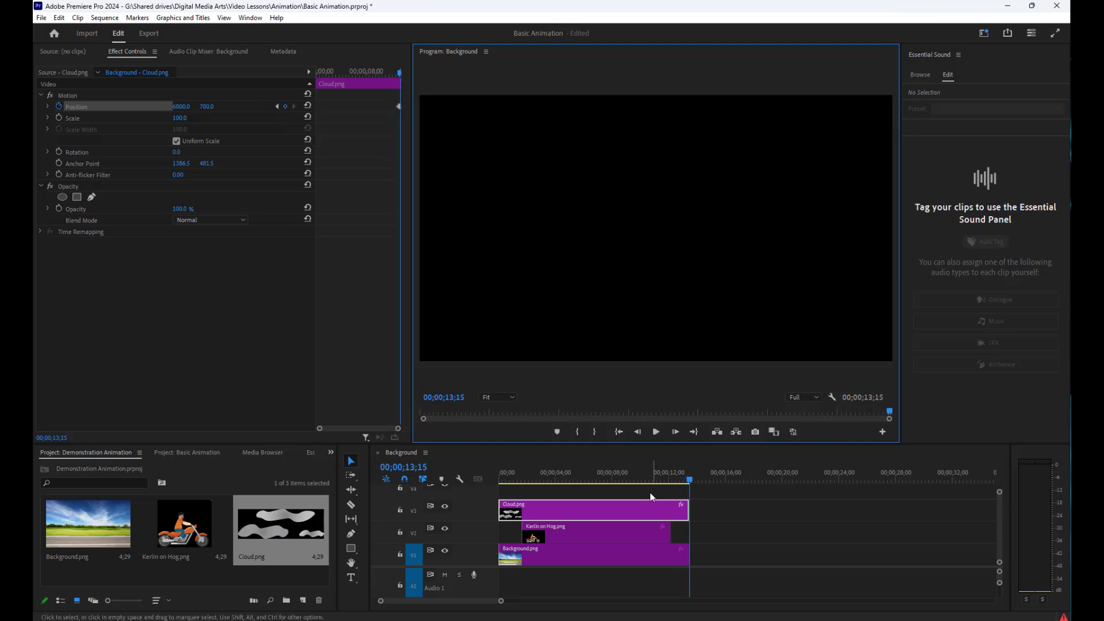
# Delete Cloud.png's existing Position keyframe and turn Position keyframing back on at 00;00;00;00
pyautogui.click(753, 536)
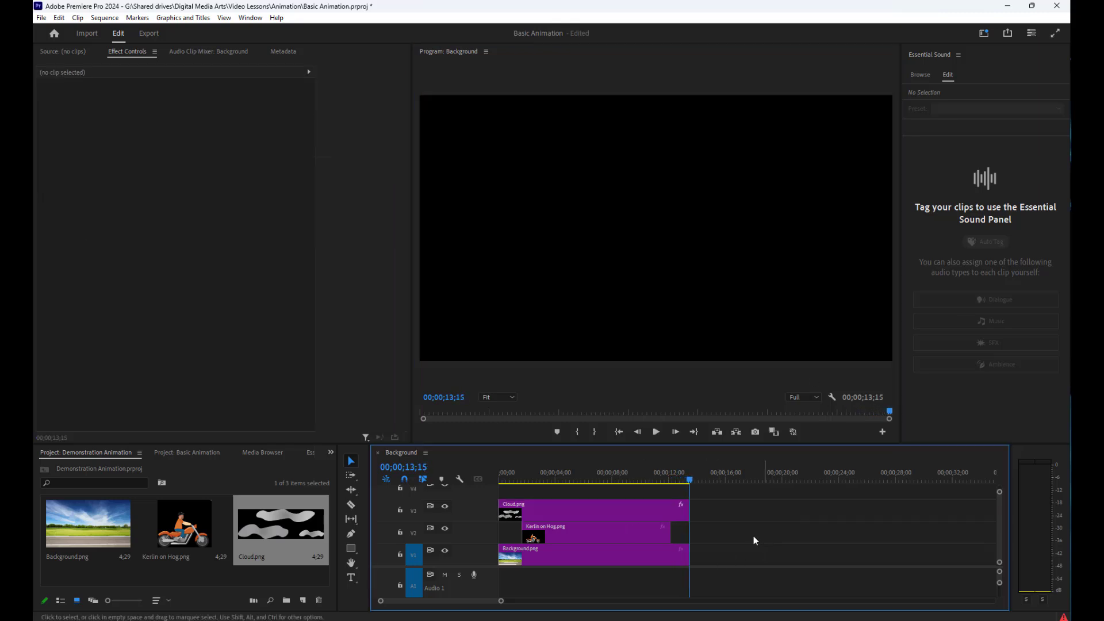
pyautogui.click(625, 509)
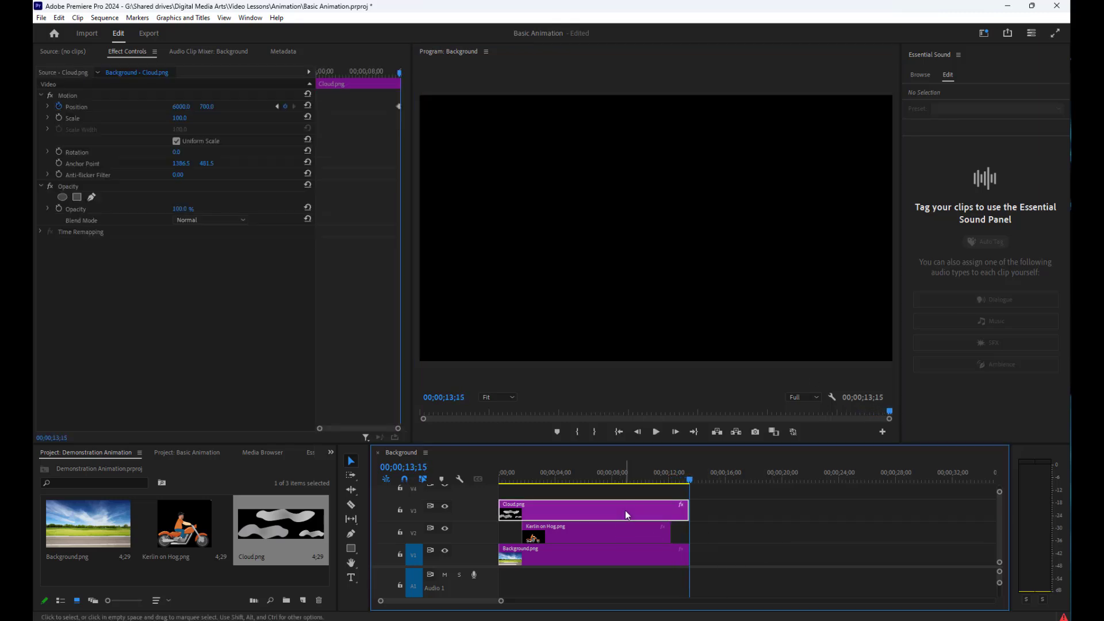
pyautogui.click(183, 107)
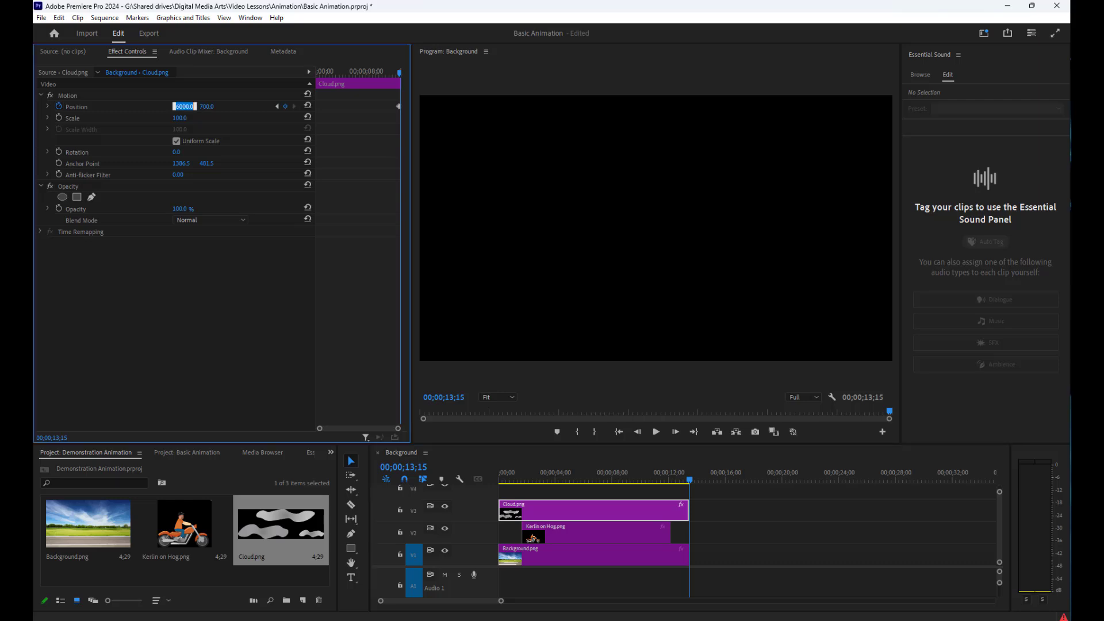
pyautogui.click(399, 106)
pyautogui.moveTo(401, 76); pyautogui.dragTo(317, 80)
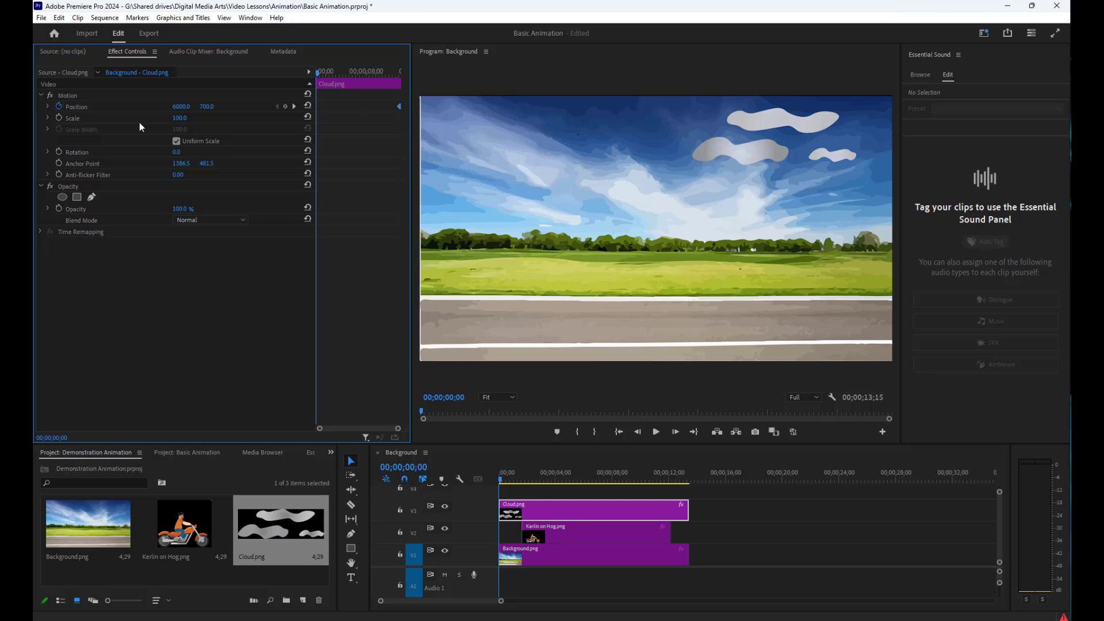
pyautogui.click(60, 106)
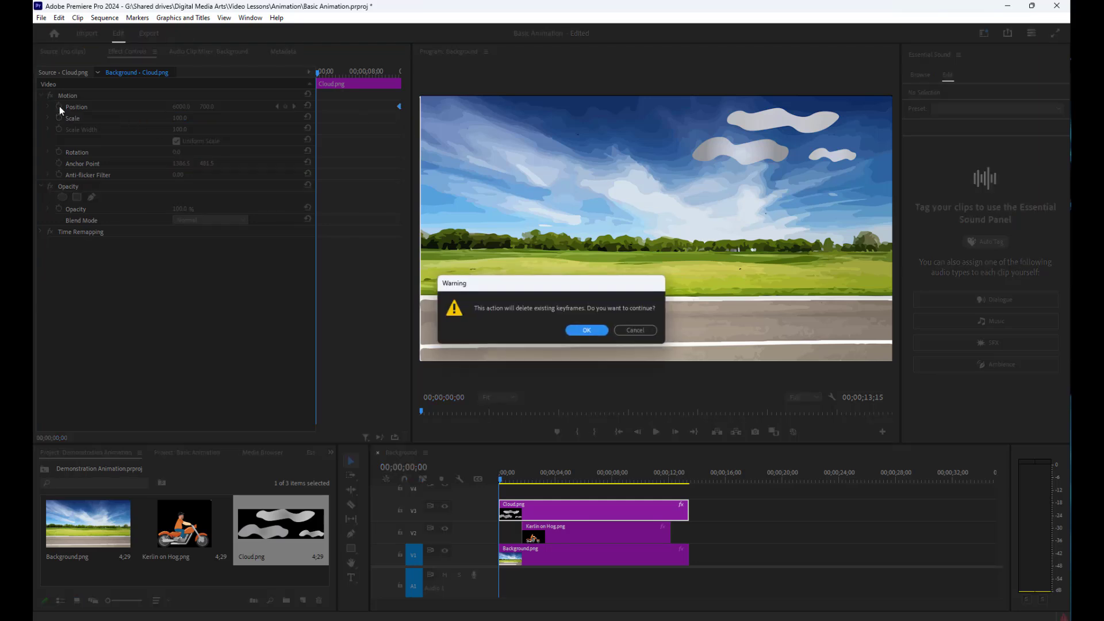
pyautogui.click(593, 331)
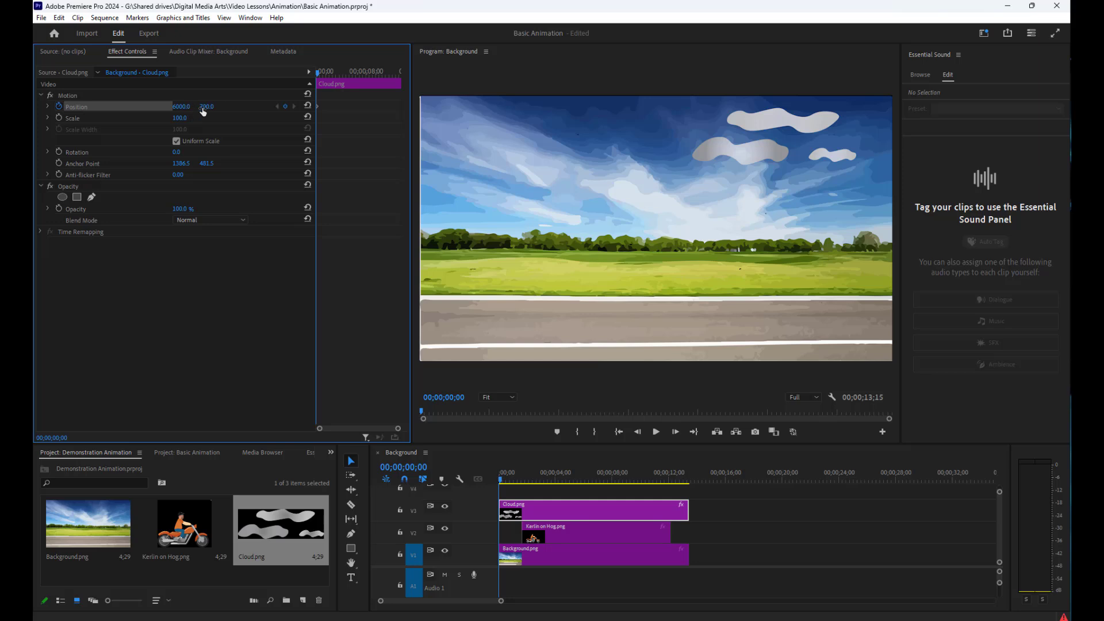
# Move the playhead to 00;00;13;10 and set Cloud.png's Position to 5200, 675 there
pyautogui.moveTo(319, 71); pyautogui.dragTo(401, 71)
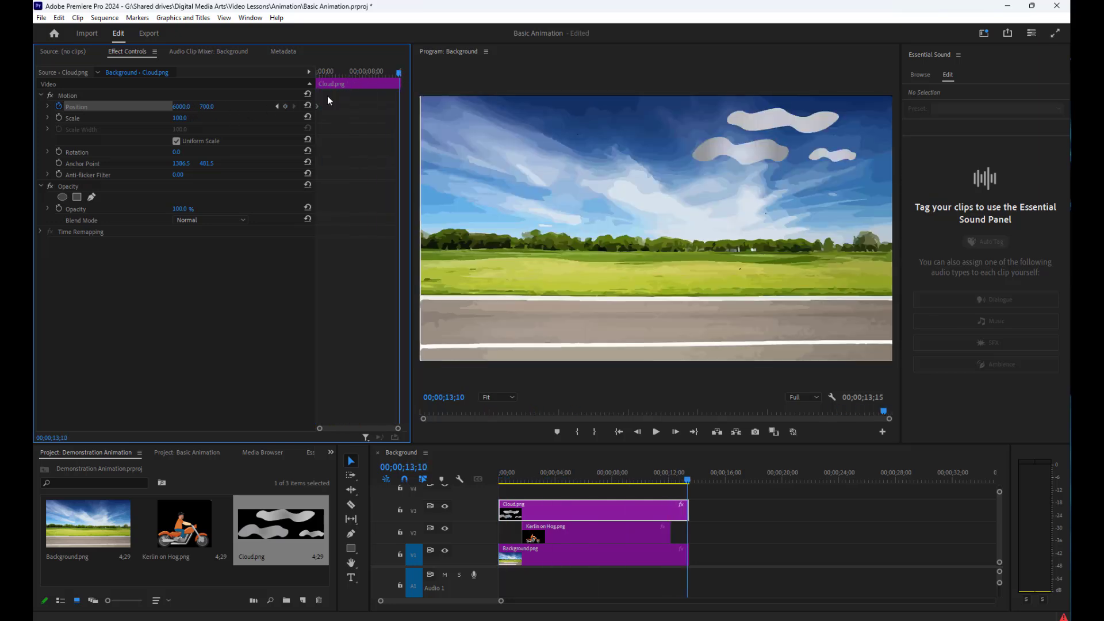
pyautogui.click(181, 106)
pyautogui.write('5200')
pyautogui.press('Tab')
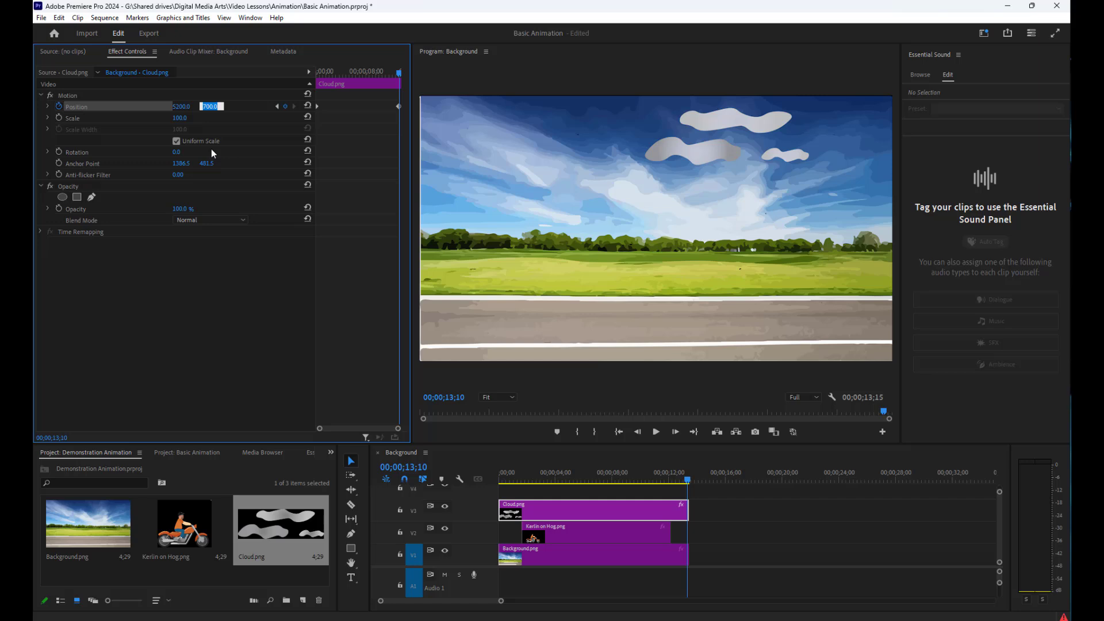
pyautogui.write('675')
pyautogui.press('Return')
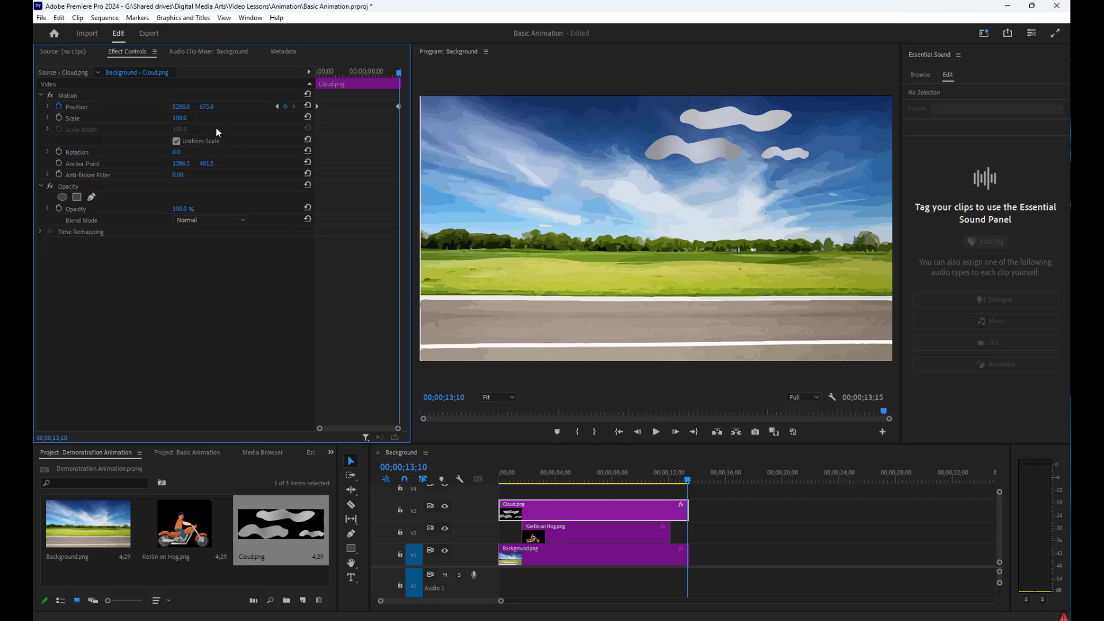
# Play the sequence from the start to check the cloud's new motion
pyautogui.click(616, 436)
pyautogui.click(616, 436)
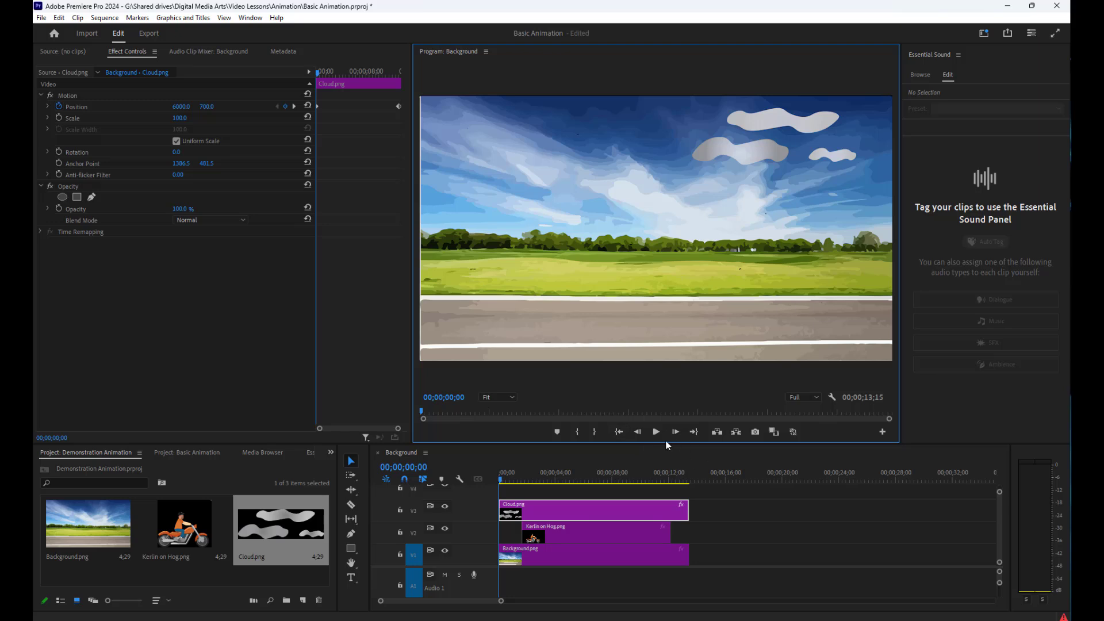
pyautogui.click(656, 432)
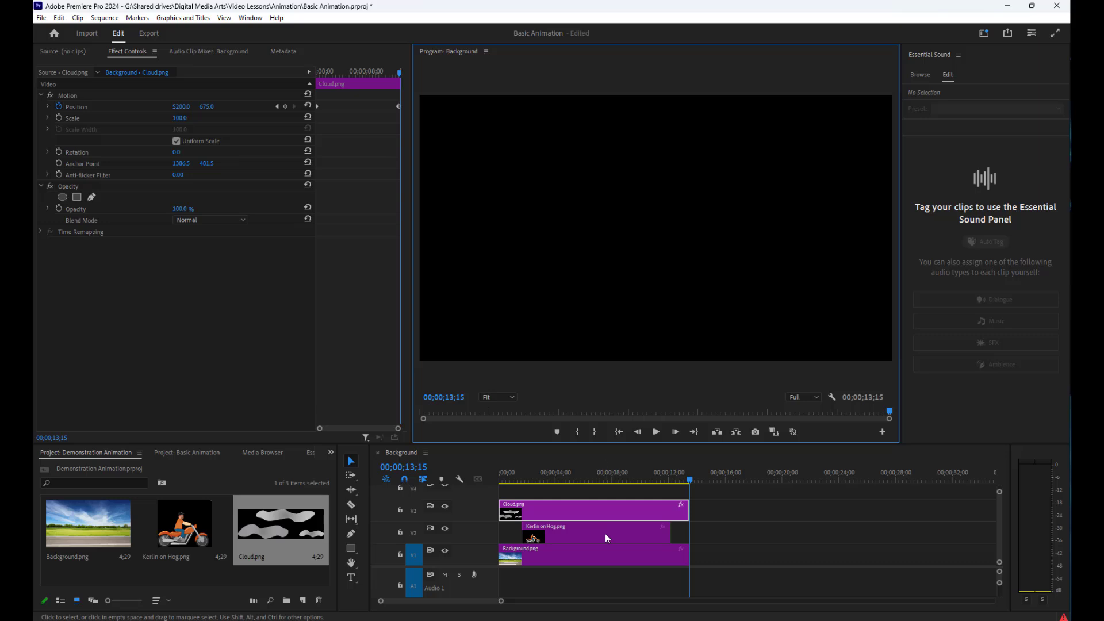
# Turn on Position keyframing for the motorcycle rider clip at 00;00;13;15 and set its horizontal Position to 500, then adjust it to 502
pyautogui.click(564, 532)
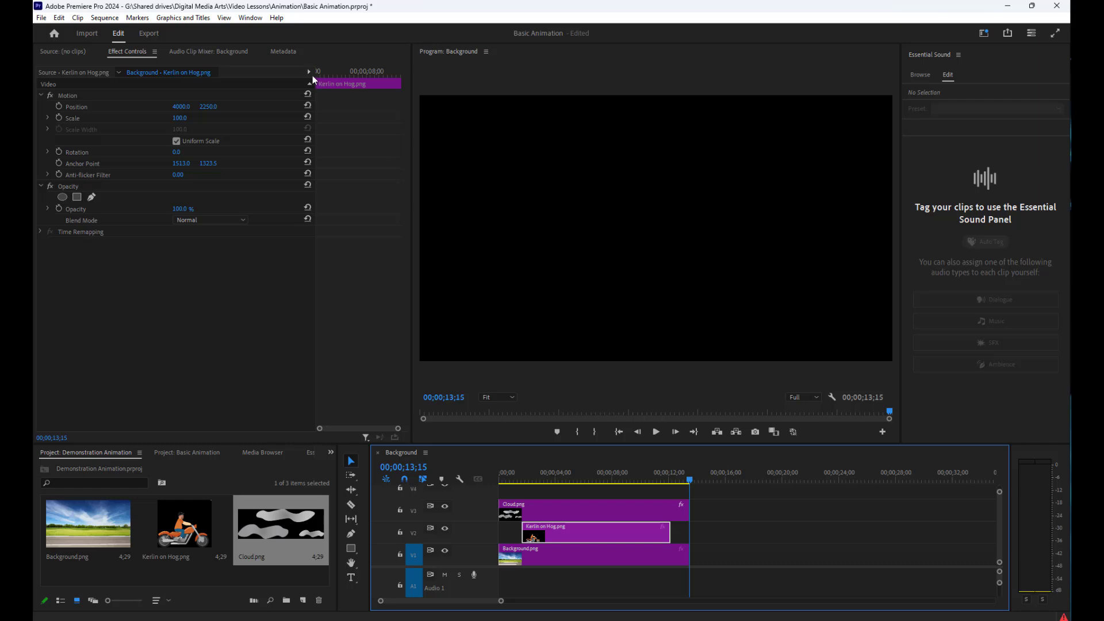
pyautogui.click(59, 107)
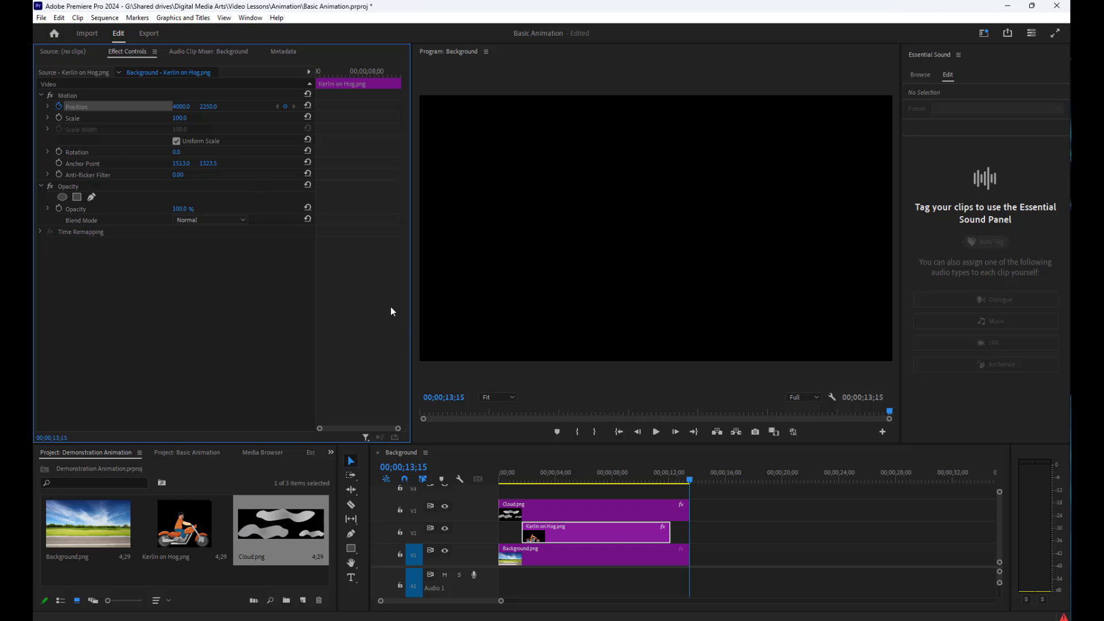
pyautogui.click(182, 106)
pyautogui.write('500')
pyautogui.press('Return')
pyautogui.moveTo(180, 107)
pyautogui.mouseDown()
pyautogui.moveTo(192, 118)
pyautogui.moveTo(184, 112)
pyautogui.mouseUp()
# Move the playhead to 00;00;01;23 and try horizontal Position values of 10 and -20 for the motorcycle rider clip
pyautogui.click(524, 476)
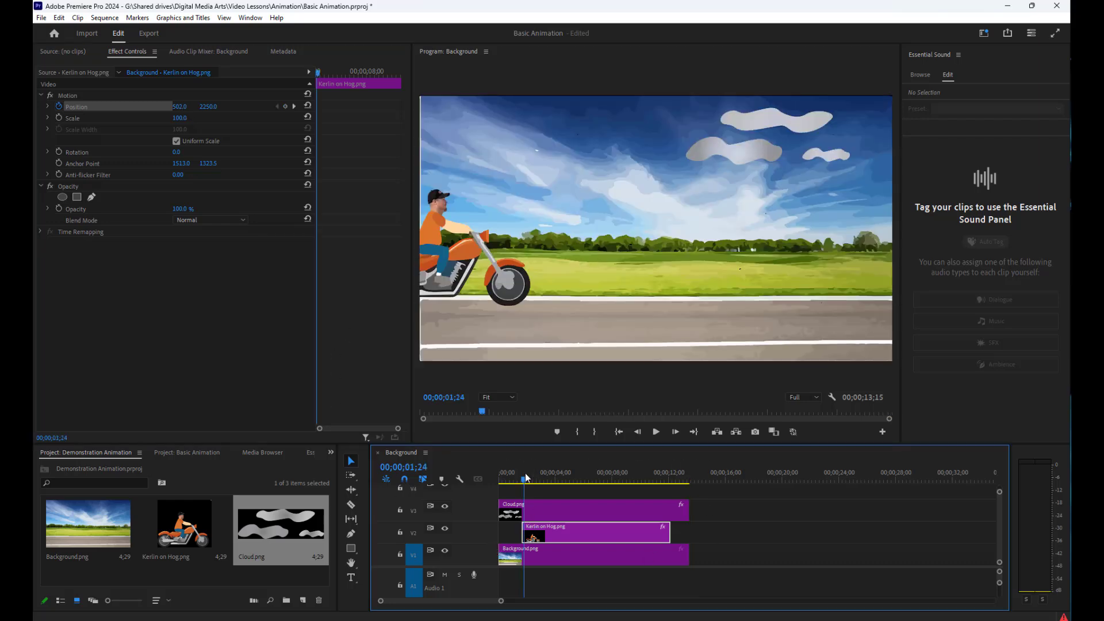
pyautogui.moveTo(524, 480); pyautogui.dragTo(522, 490)
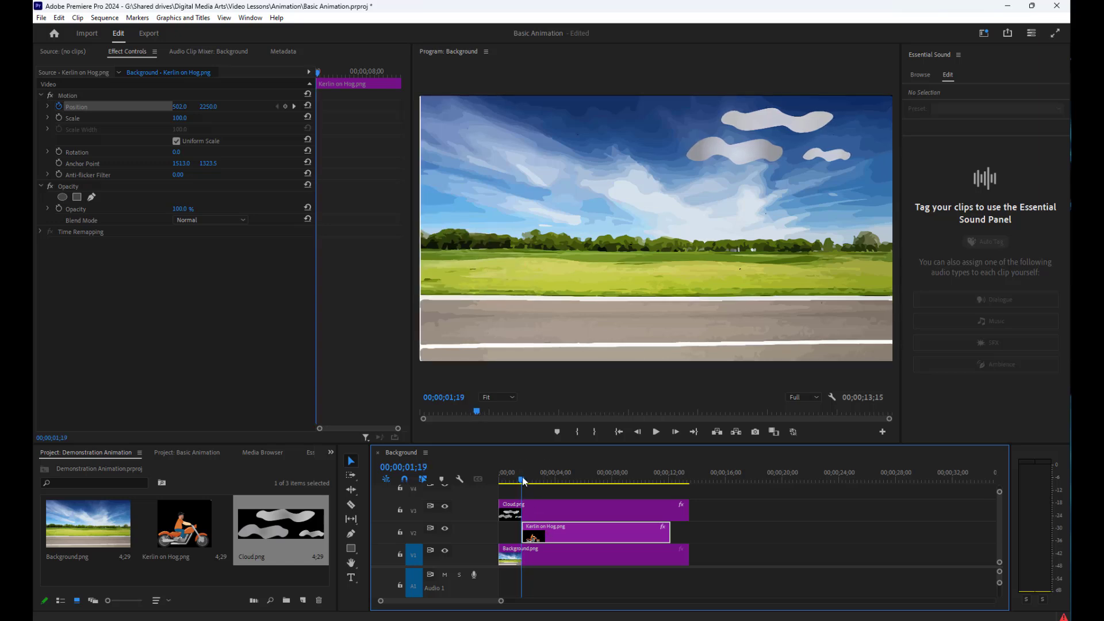
pyautogui.click(523, 478)
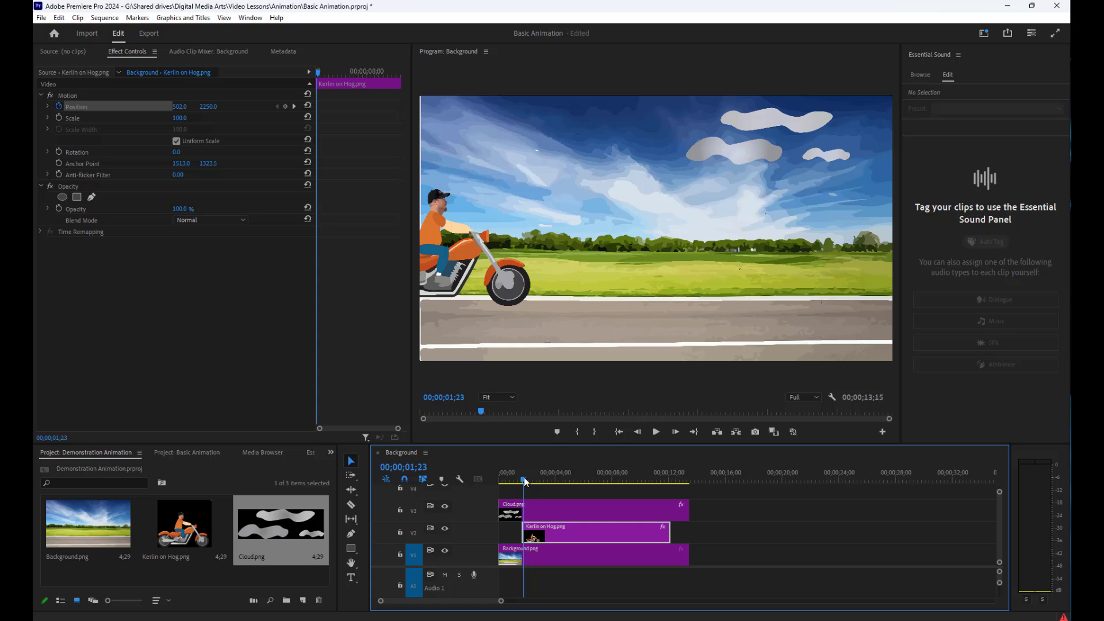
pyautogui.click(181, 106)
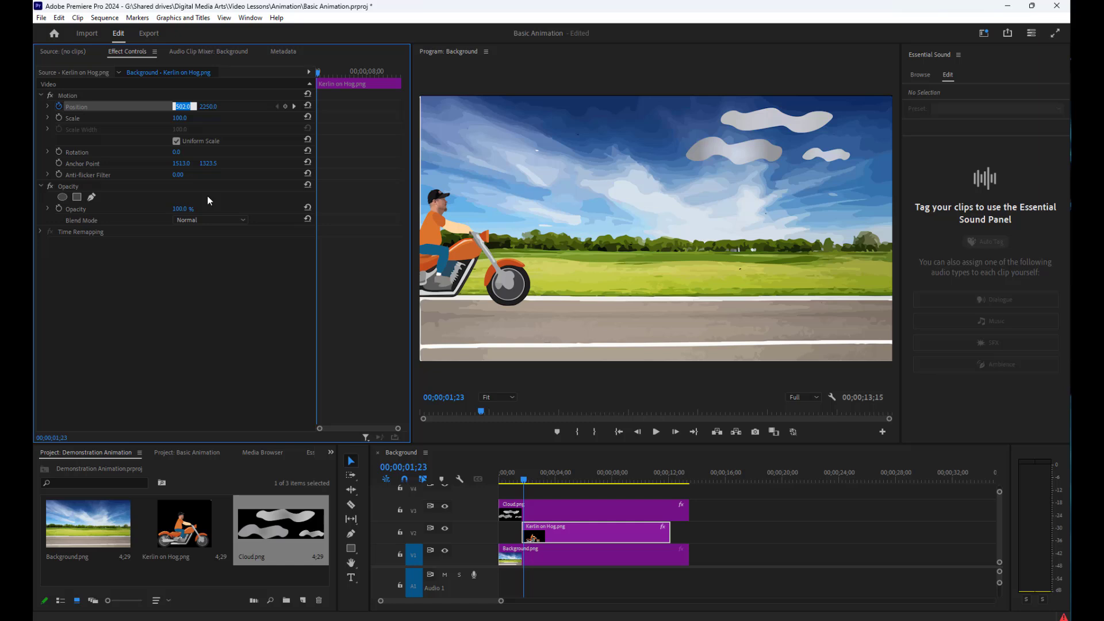
pyautogui.write('10')
pyautogui.press('Return')
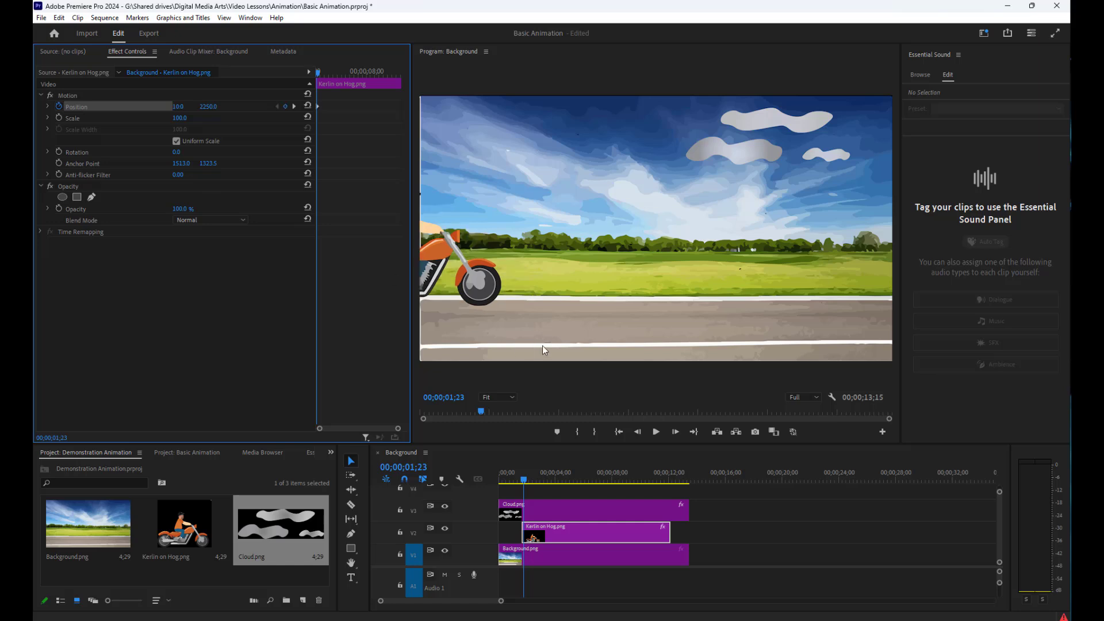
pyautogui.click(180, 108)
pyautogui.press('Return')
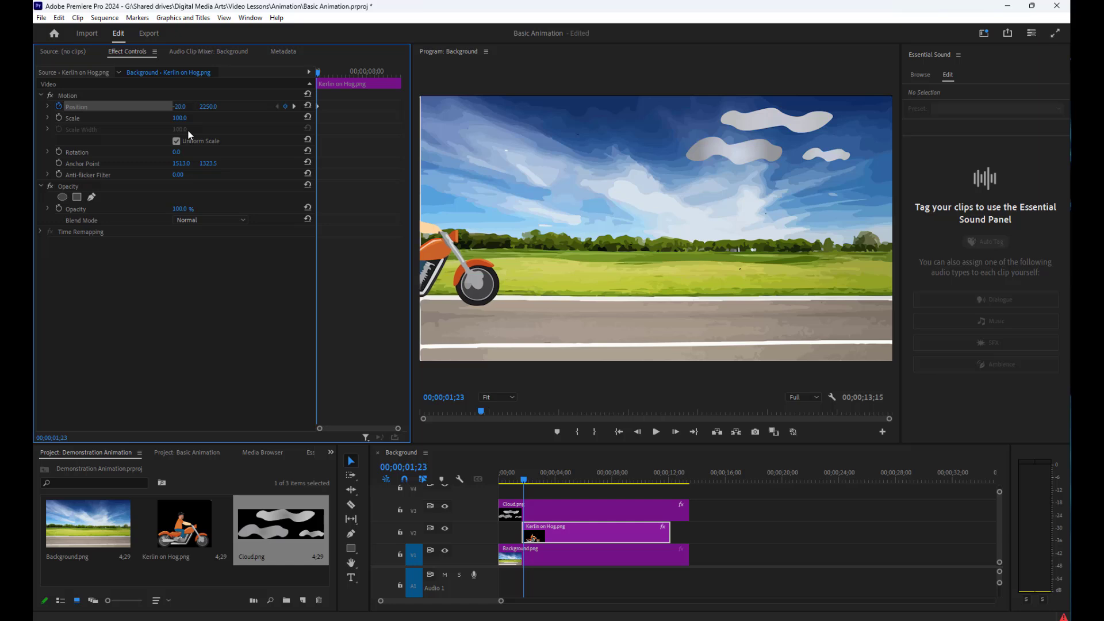
# Set the motorcycle rider clip's horizontal Position to -1250 at 00;00;01;23, after trying -200 and -1000
pyautogui.click(185, 109)
pyautogui.write('-200')
pyautogui.press('Return')
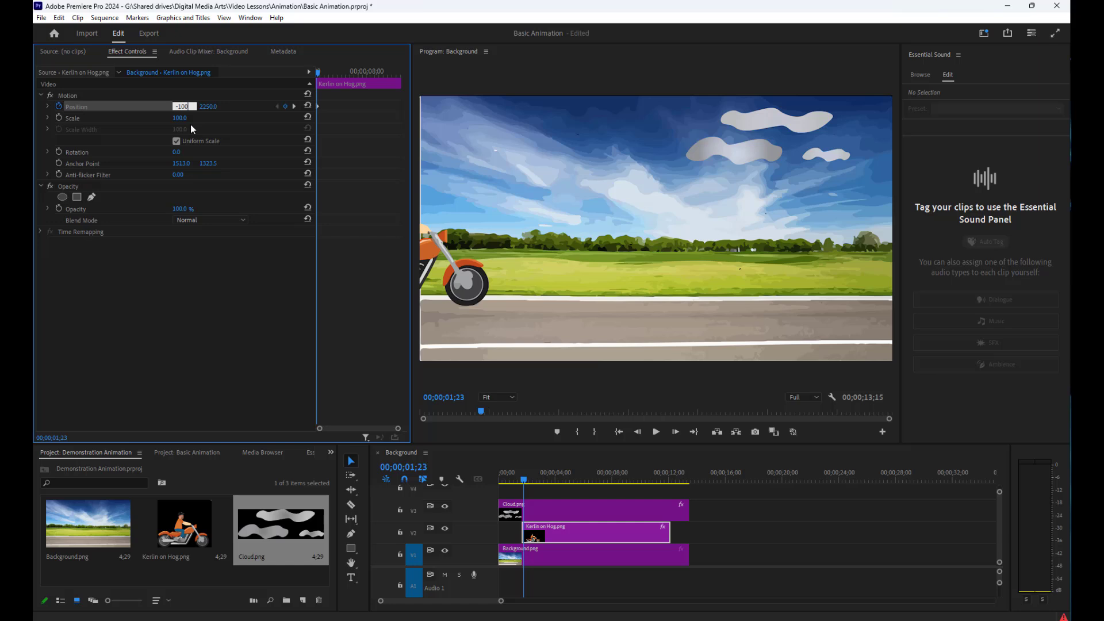
pyautogui.write('-1000')
pyautogui.press('Return')
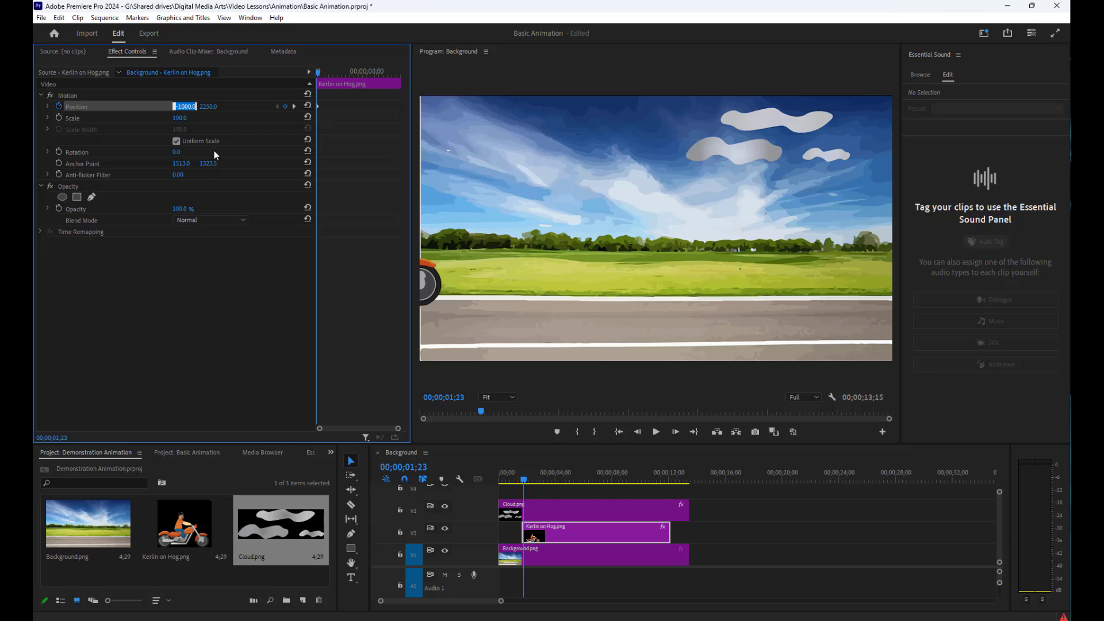
pyautogui.write('-1250')
pyautogui.press('Return')
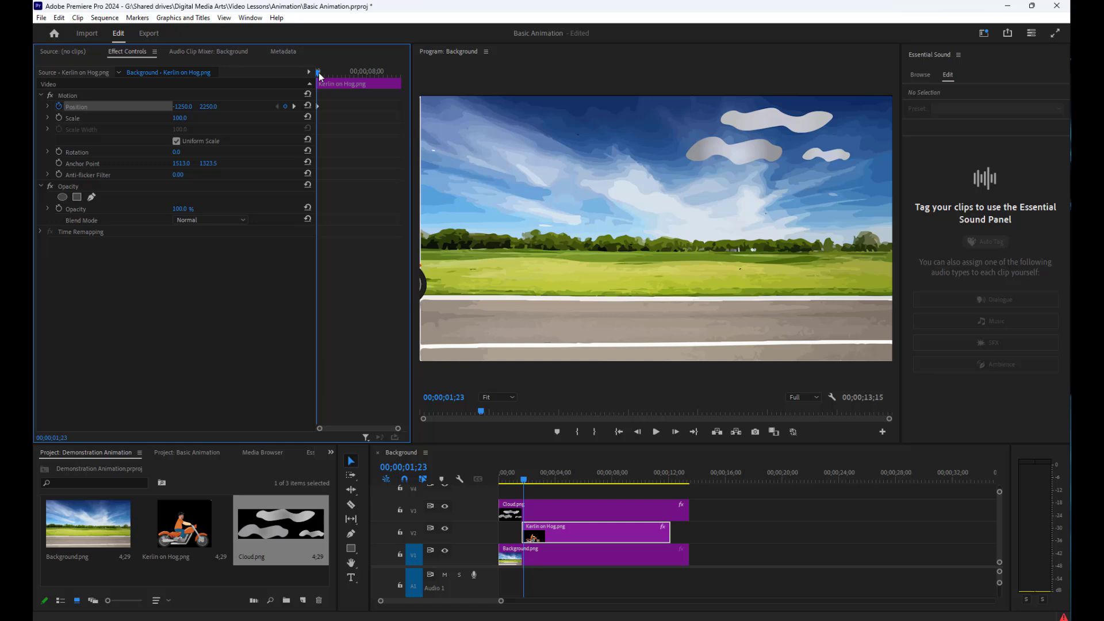
# Move the playhead to 00;00;12;06 and set the motorcycle rider clip's horizontal Position to 9500
pyautogui.moveTo(319, 76); pyautogui.dragTo(402, 95)
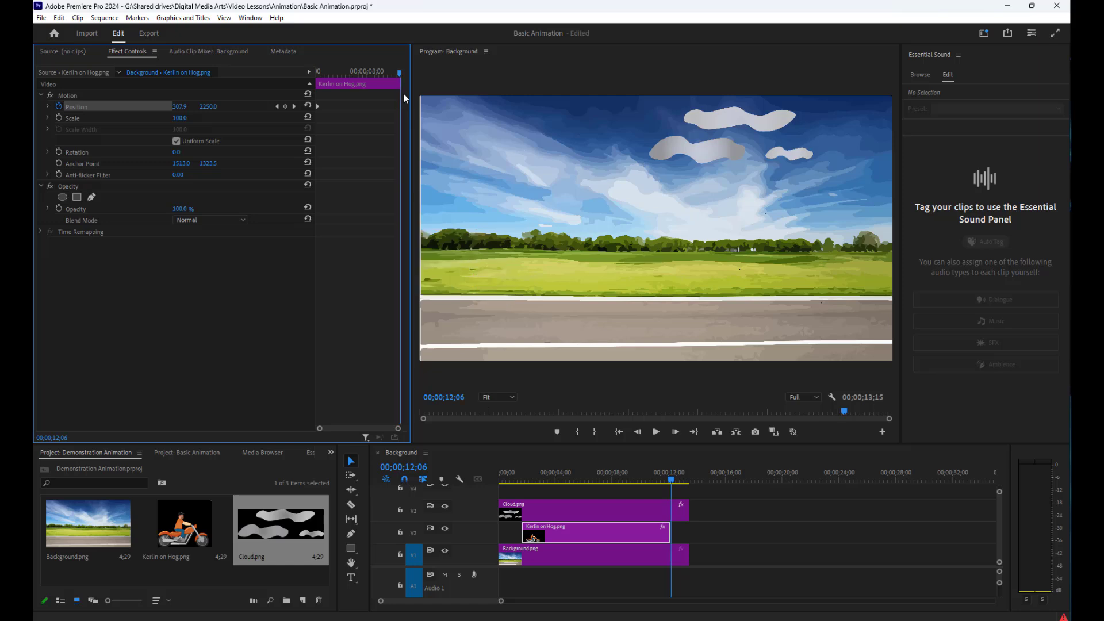
pyautogui.click(178, 107)
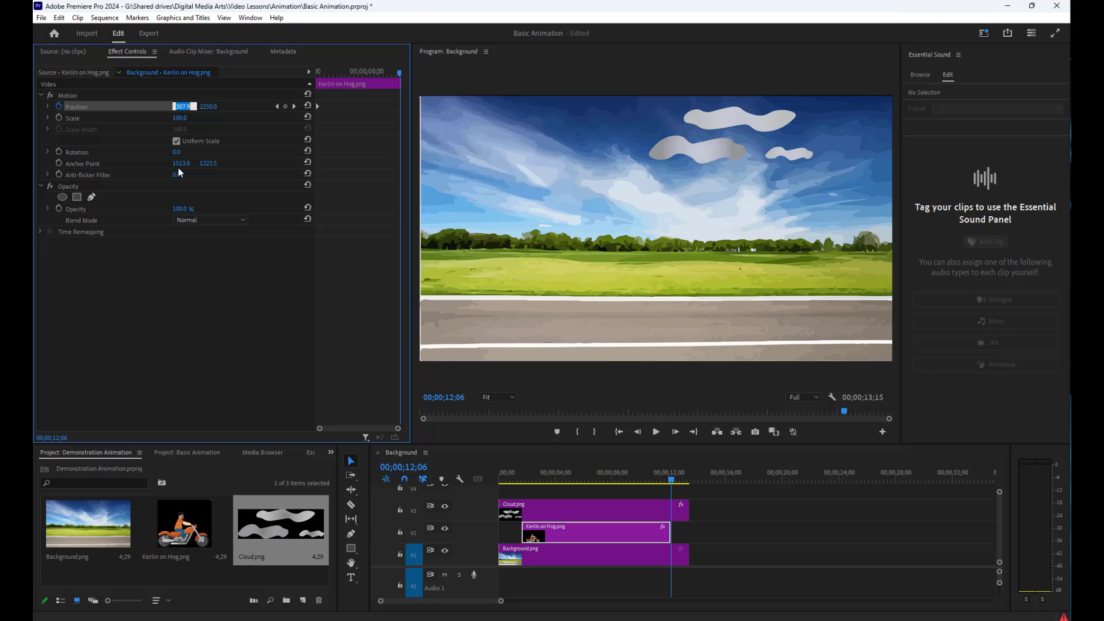
pyautogui.write('100')
pyautogui.press('BackSpace')
pyautogui.press('BackSpace')
pyautogui.press('BackSpace')
pyautogui.write('9500')
pyautogui.press('Return')
pyautogui.click(210, 108)
# Move the playhead to 00;00;12;00 and set the rider clip's horizontal Position to 9500 there, after trying 9300
pyautogui.moveTo(399, 73)
pyautogui.mouseDown()
pyautogui.moveTo(307, 69)
pyautogui.moveTo(398, 91)
pyautogui.mouseUp()
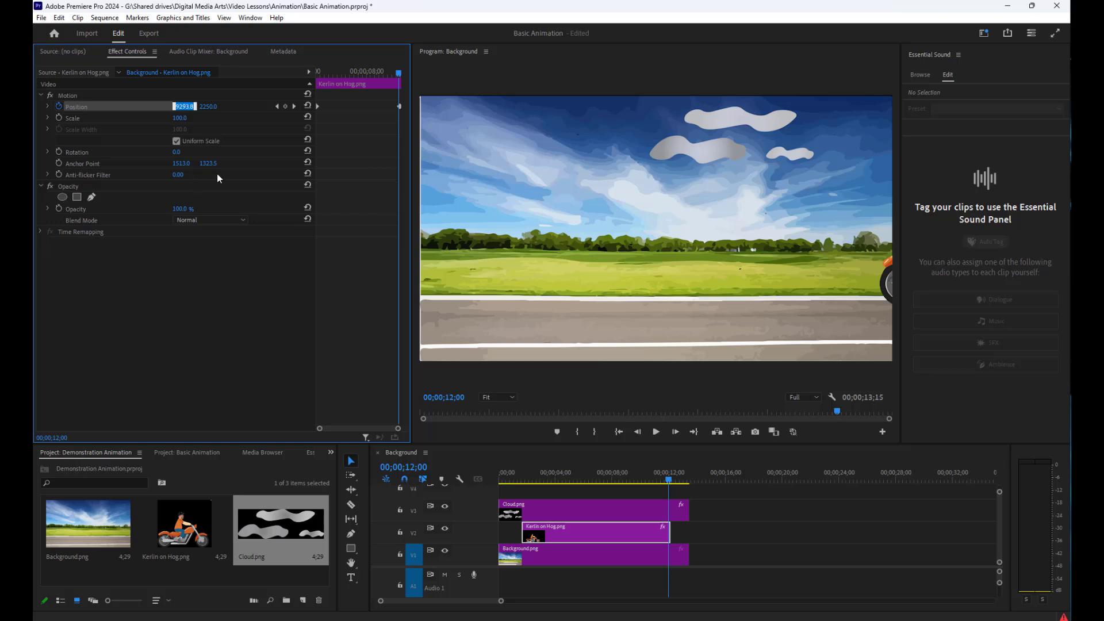
pyautogui.write('9300')
pyautogui.press('Return')
pyautogui.click(186, 108)
pyautogui.write('9500')
pyautogui.press('Return')
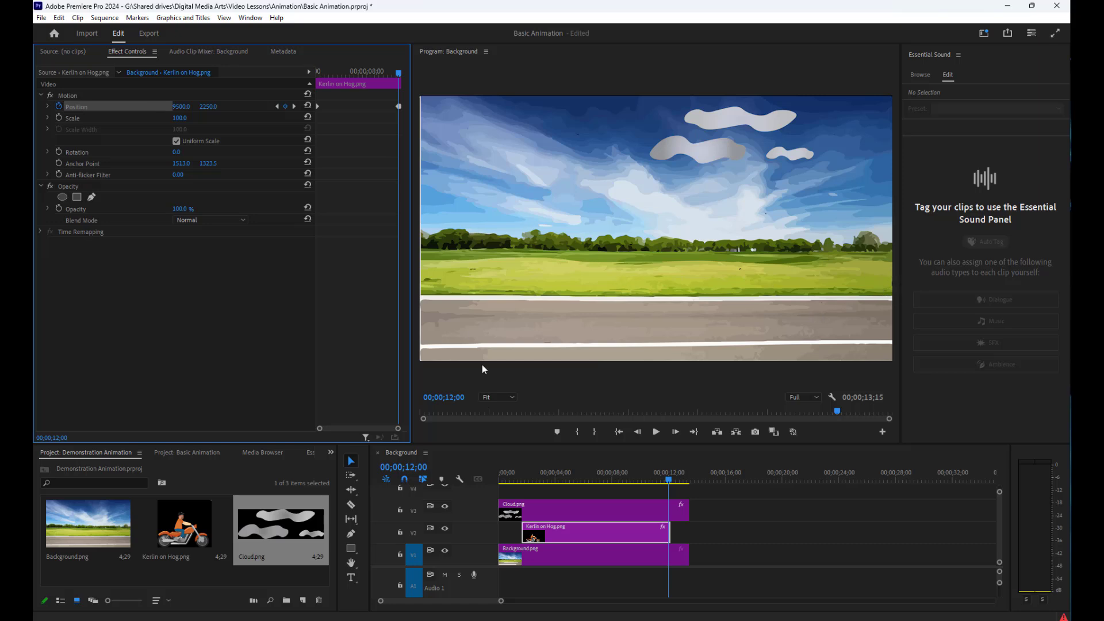
# Play the whole sequence from the start to check the rider crossing the road
pyautogui.click(595, 554)
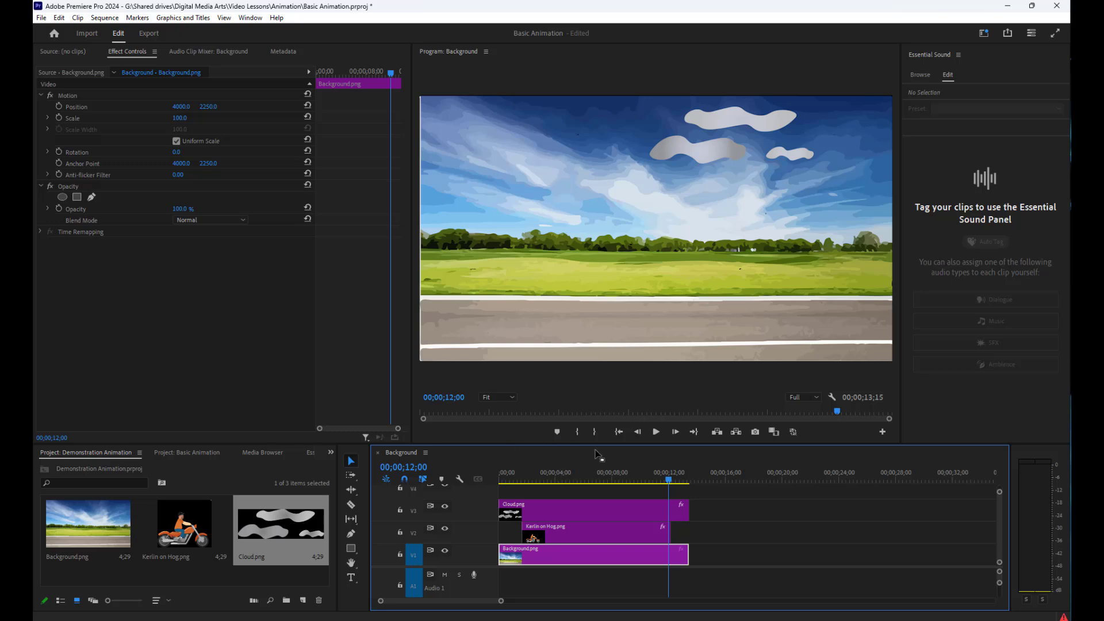
pyautogui.click(619, 435)
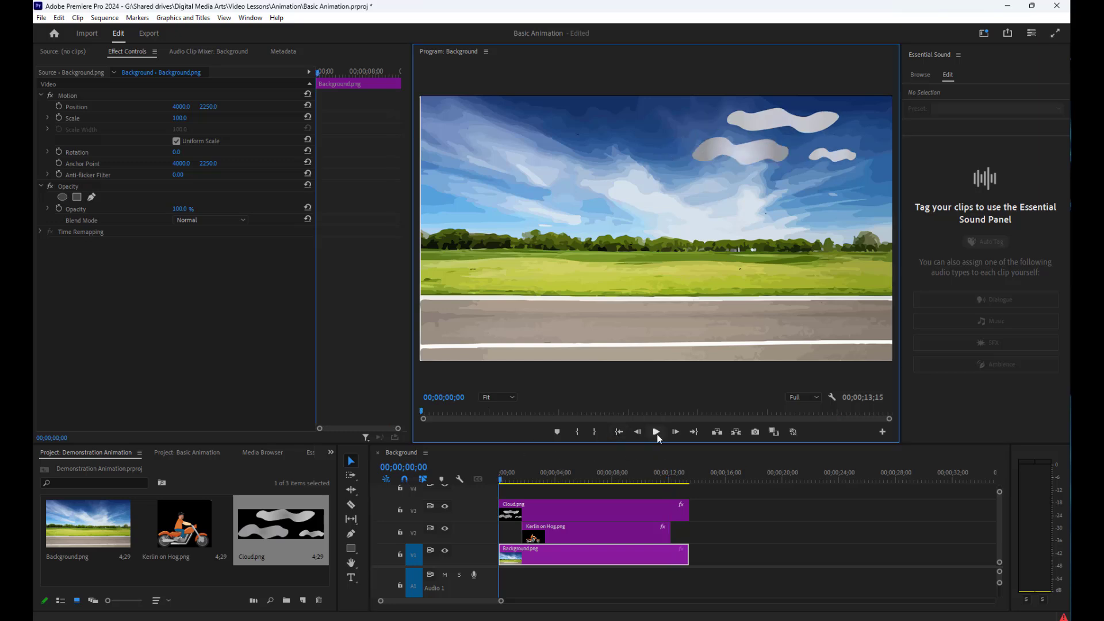
pyautogui.click(657, 433)
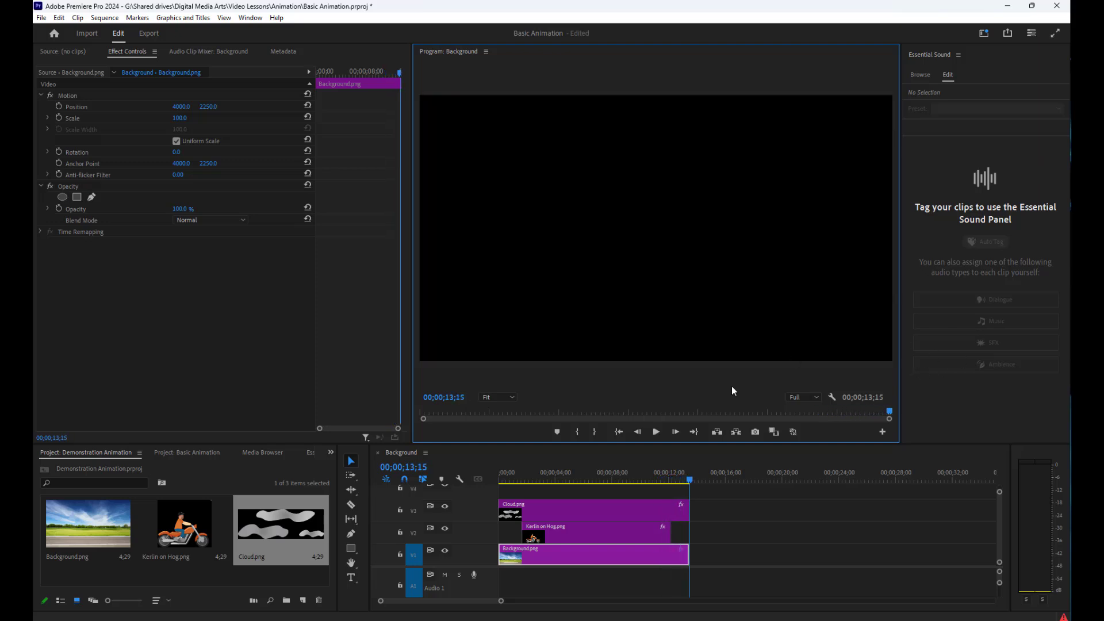
# Set the Opacity of the Cloud.png clip to 50%
pyautogui.click(734, 584)
pyautogui.click(622, 513)
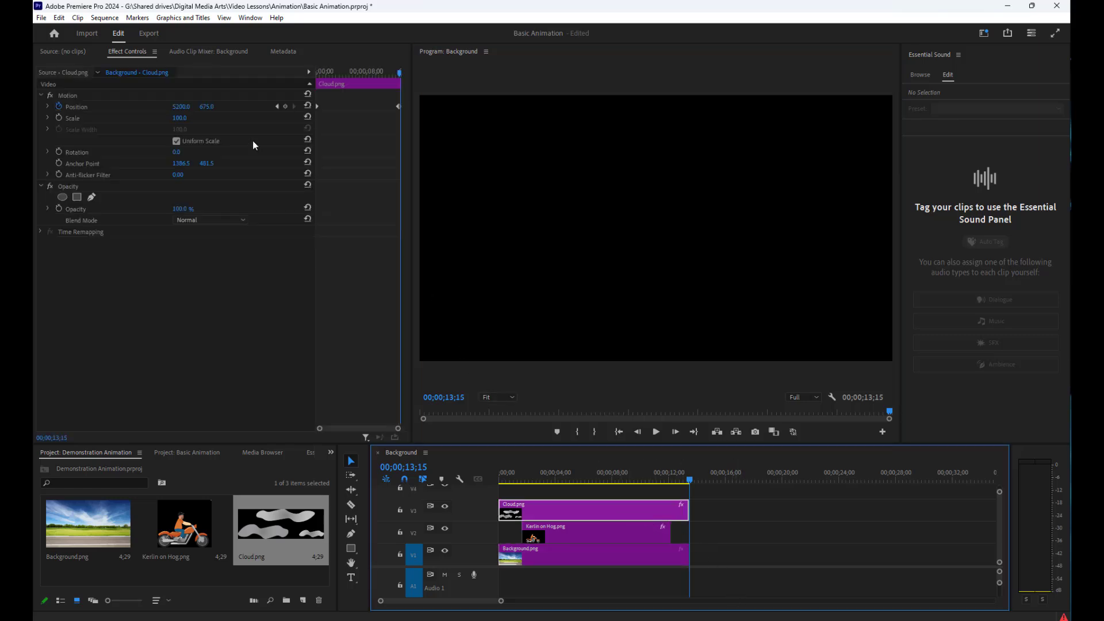
pyautogui.click(182, 210)
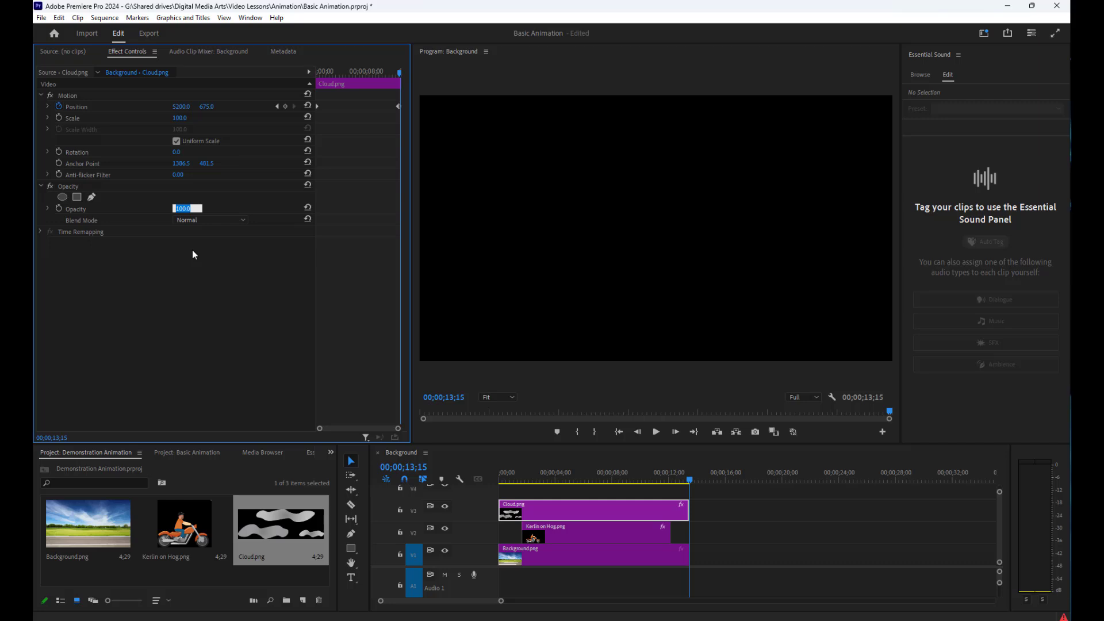
pyautogui.write('50')
pyautogui.press('Return')
# Play the sequence from the start with the semi-transparent clouds and stop playback at 00;00;12;14
pyautogui.click(618, 432)
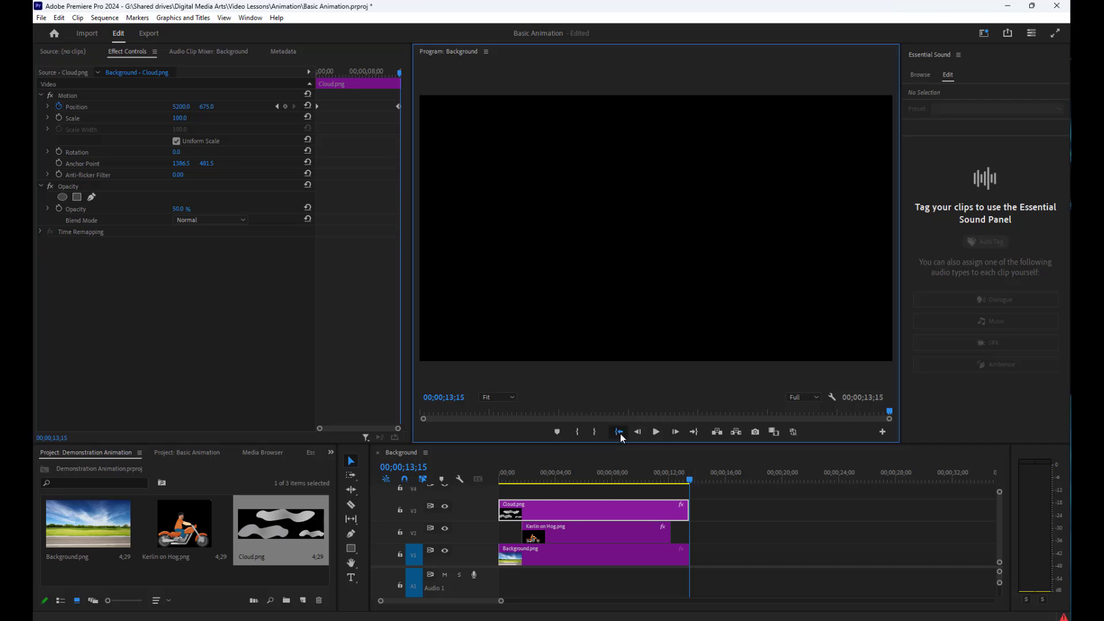
pyautogui.click(657, 432)
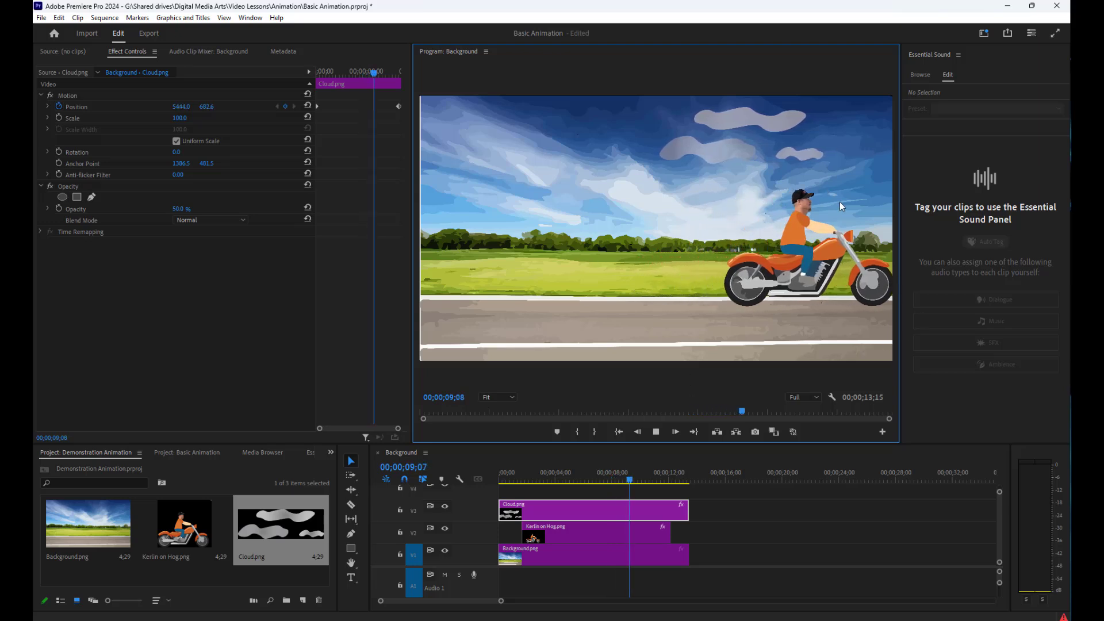
pyautogui.click(655, 433)
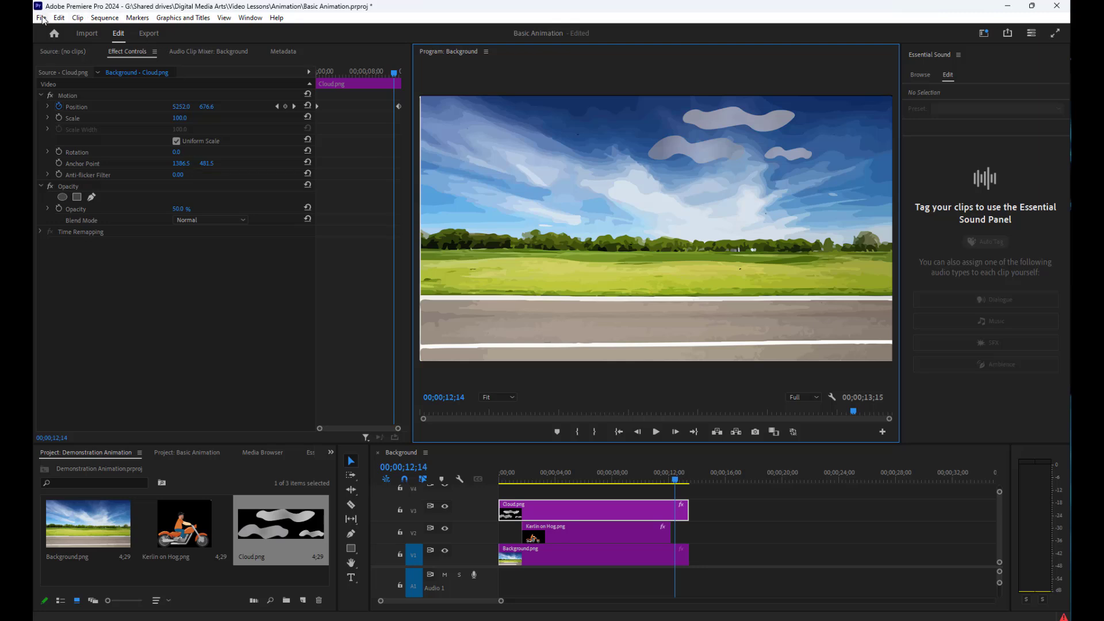
# Save the project under the existing file name Basic Animation.prproj in the Animation folder, replacing the older file
pyautogui.click(42, 18)
pyautogui.click(69, 178)
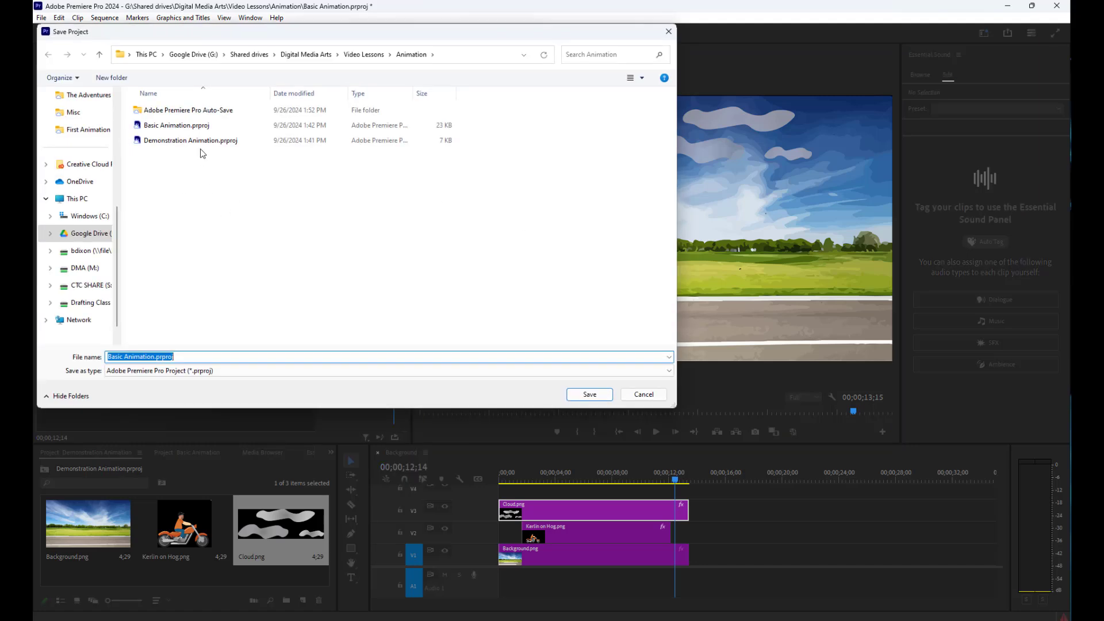
pyautogui.click(170, 126)
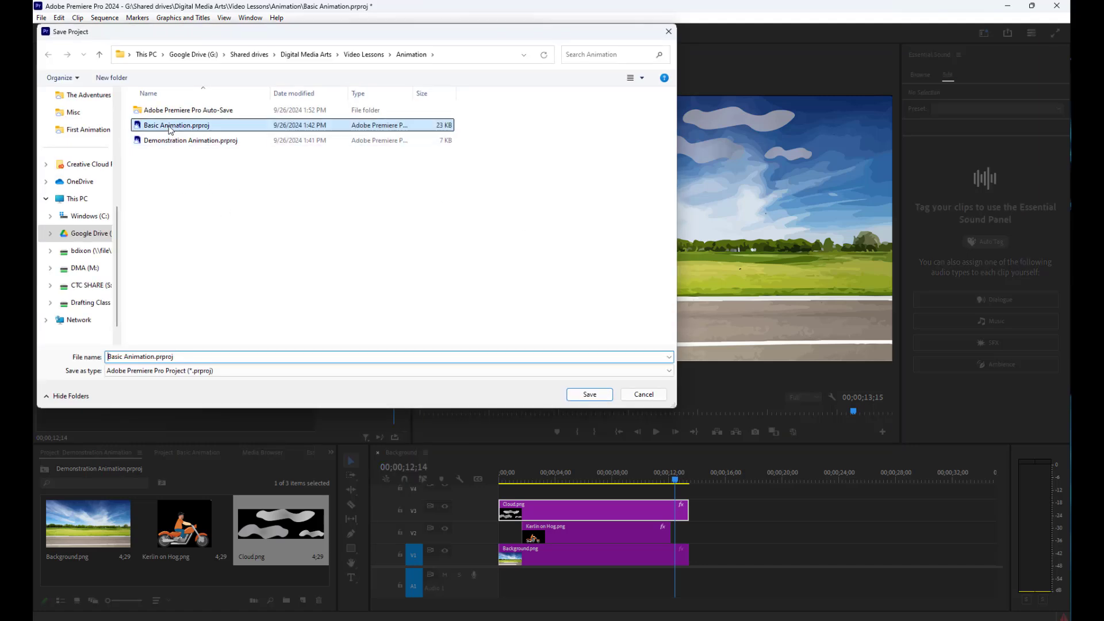
pyautogui.click(598, 395)
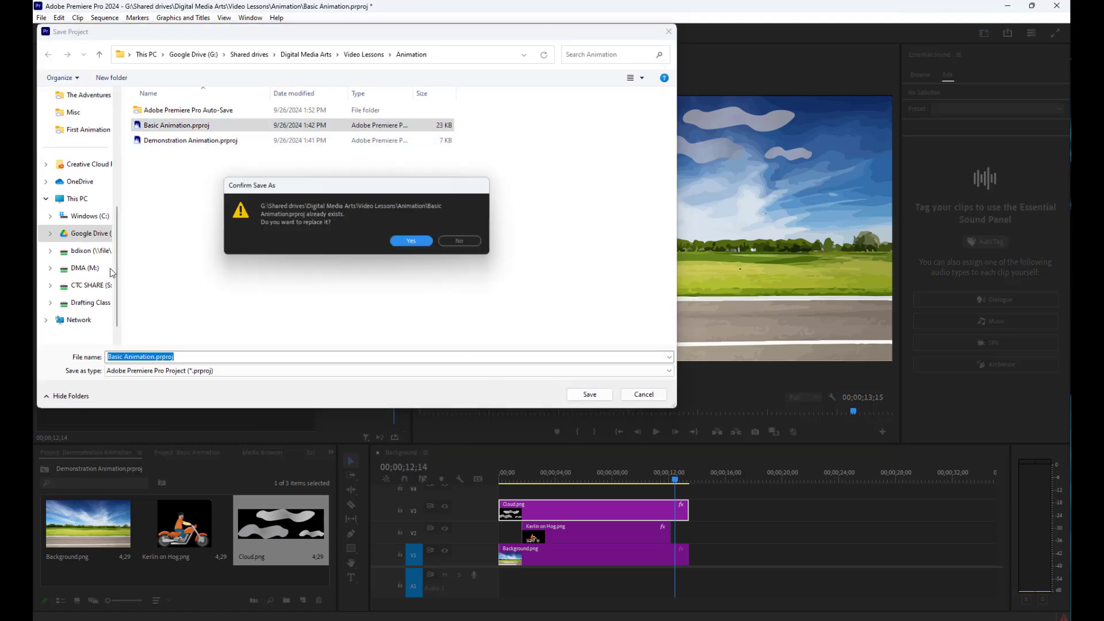
pyautogui.click(412, 241)
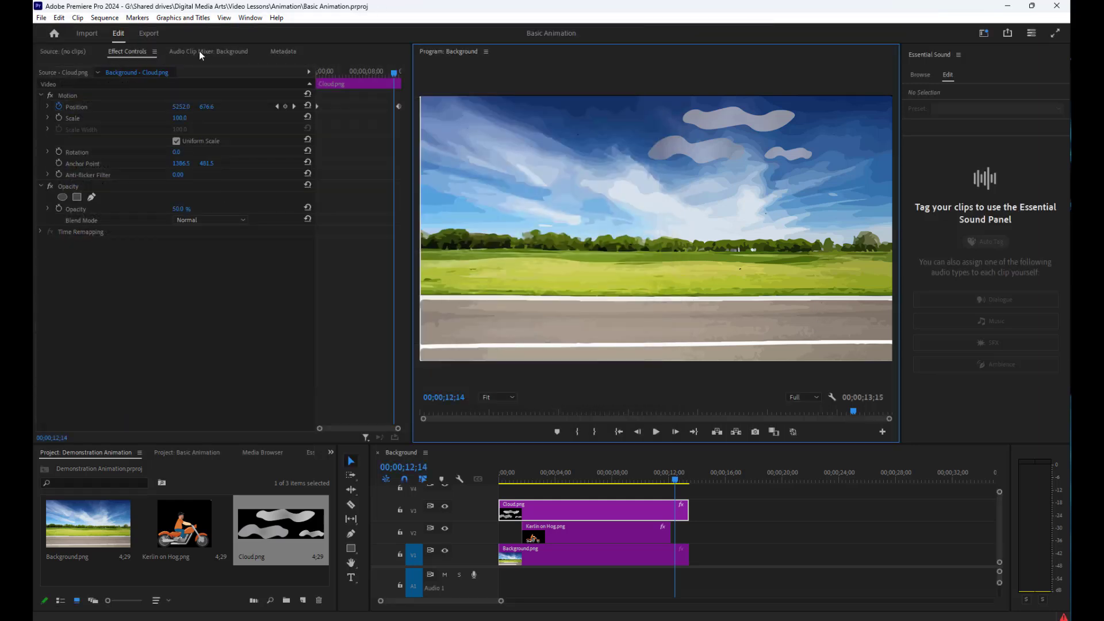
# Open the export settings for the sequence and name the output file "Kerlin with Wind In His Hair"
pyautogui.click(149, 33)
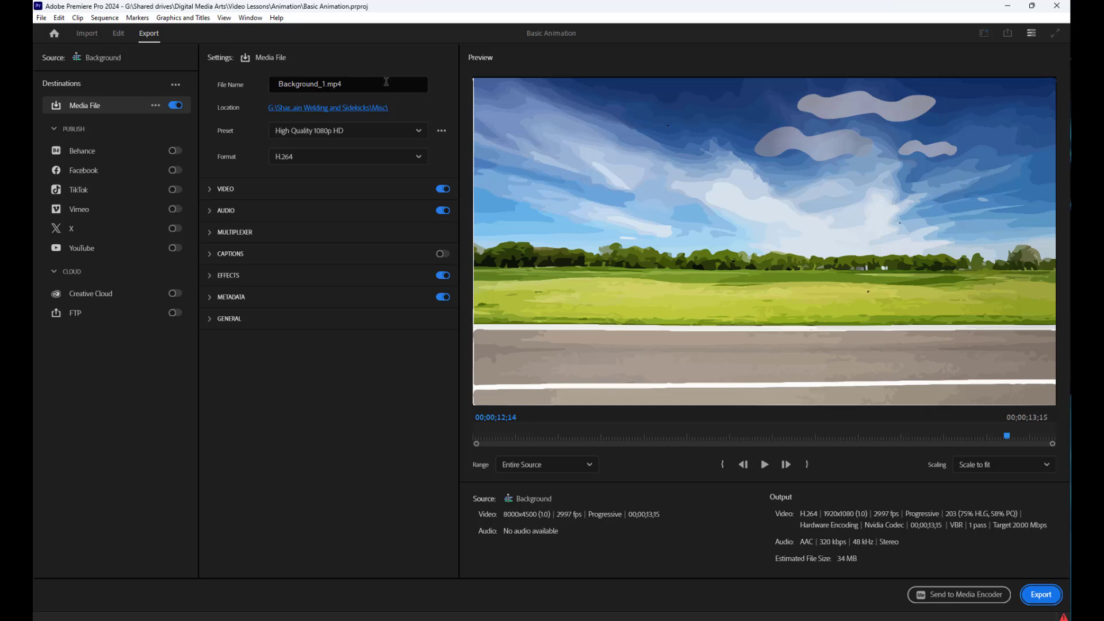
pyautogui.click(383, 86)
pyautogui.moveTo(374, 86); pyautogui.dragTo(247, 87)
pyautogui.write('Kerlin with Wind In His Hair')
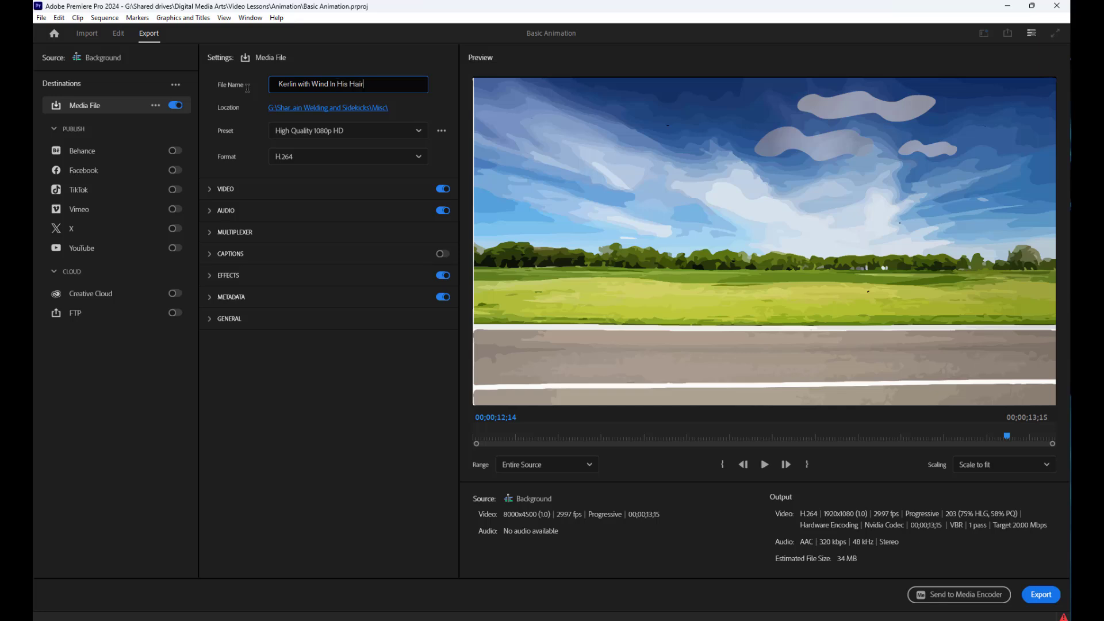
# Set the export location to the Video Lessons folder inside Digital Media Arts, keeping the MP4 file type
pyautogui.click(354, 114)
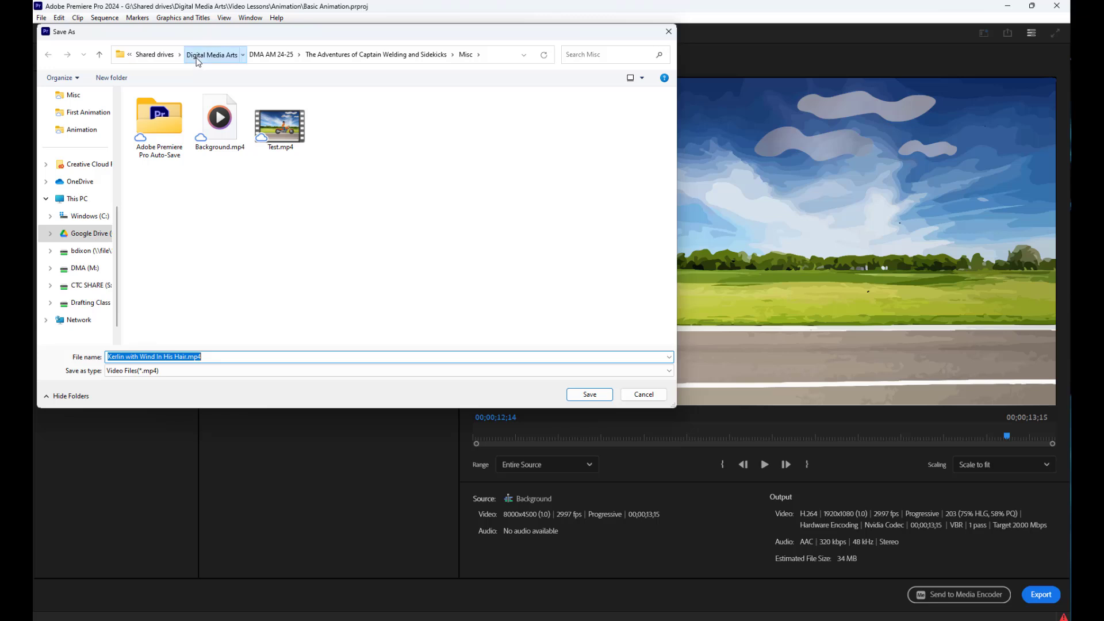
pyautogui.click(211, 54)
pyautogui.doubleClick(163, 141)
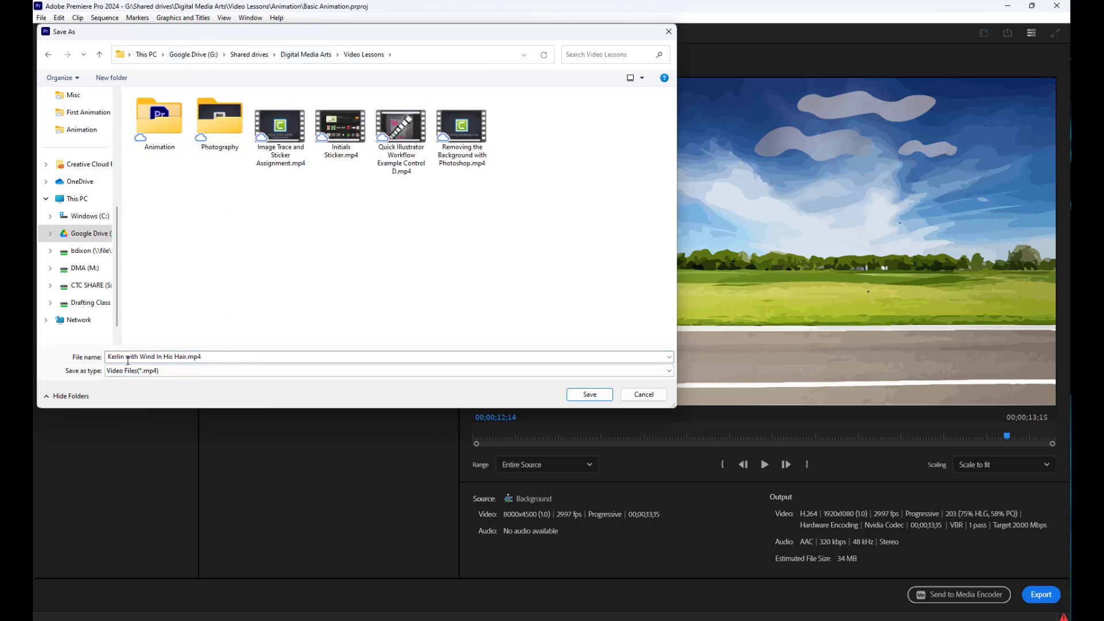
pyautogui.click(591, 393)
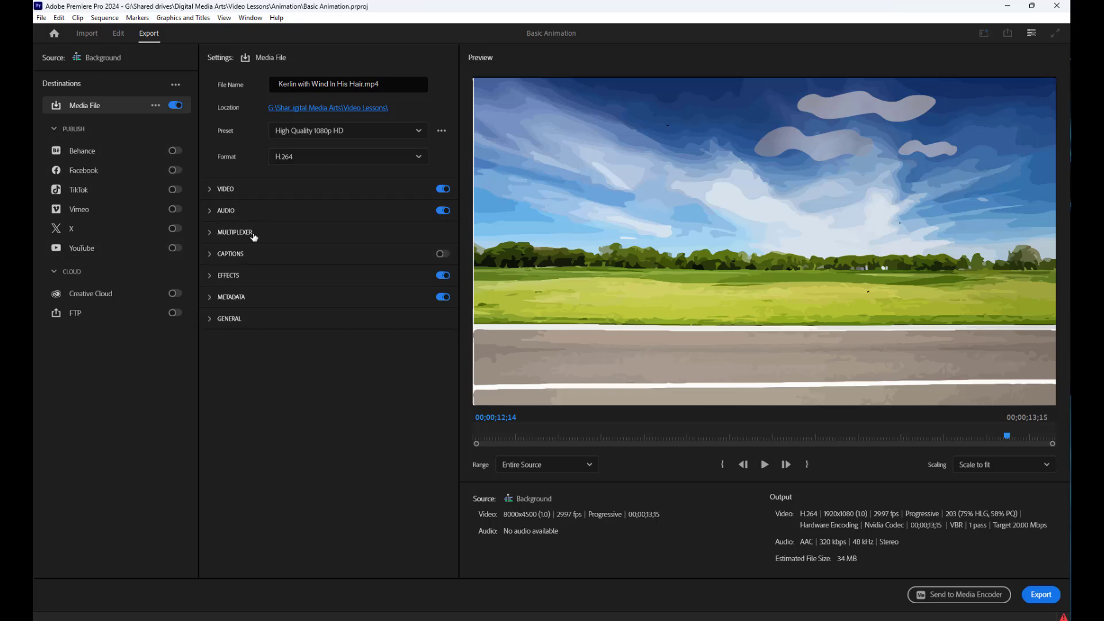
# Export the sequence as a media file, switch to Media Player and play the exported video
pyautogui.click(1041, 594)
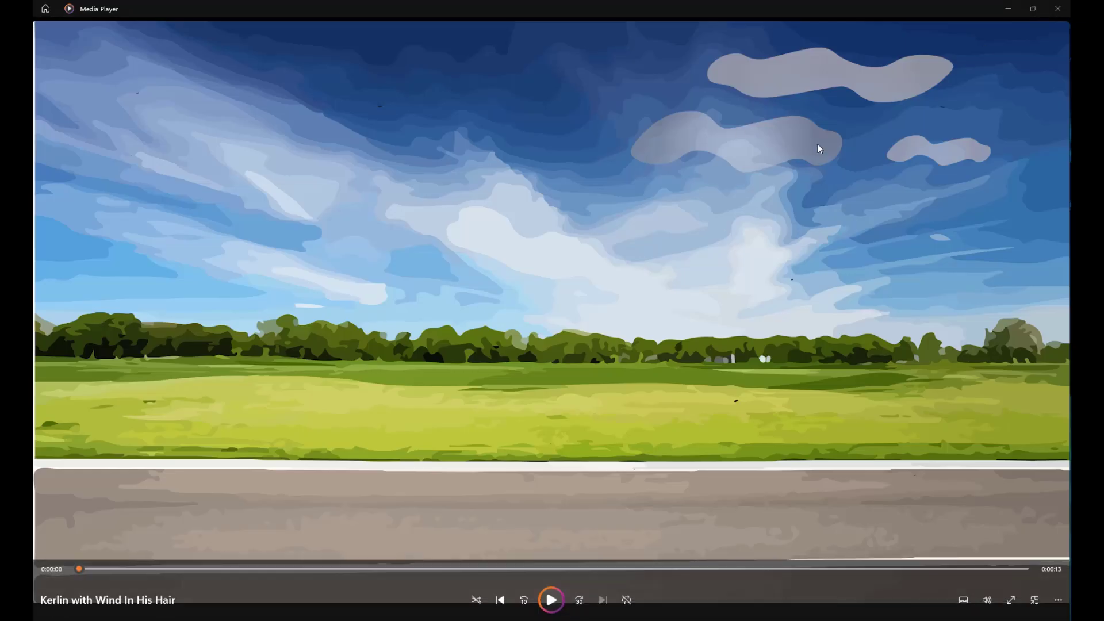
pyautogui.click(550, 601)
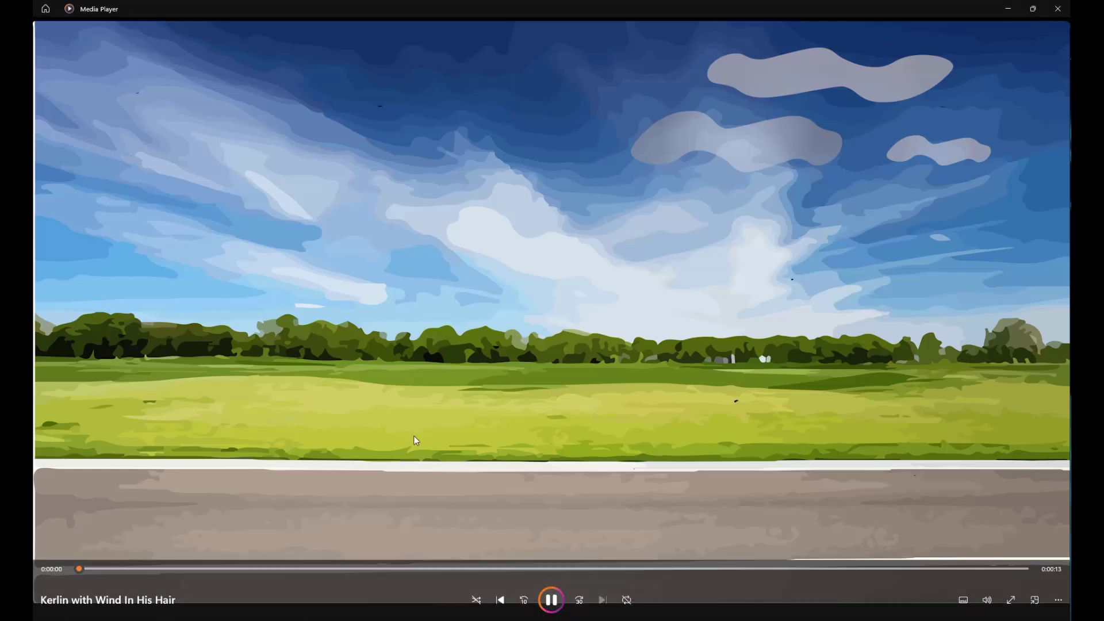